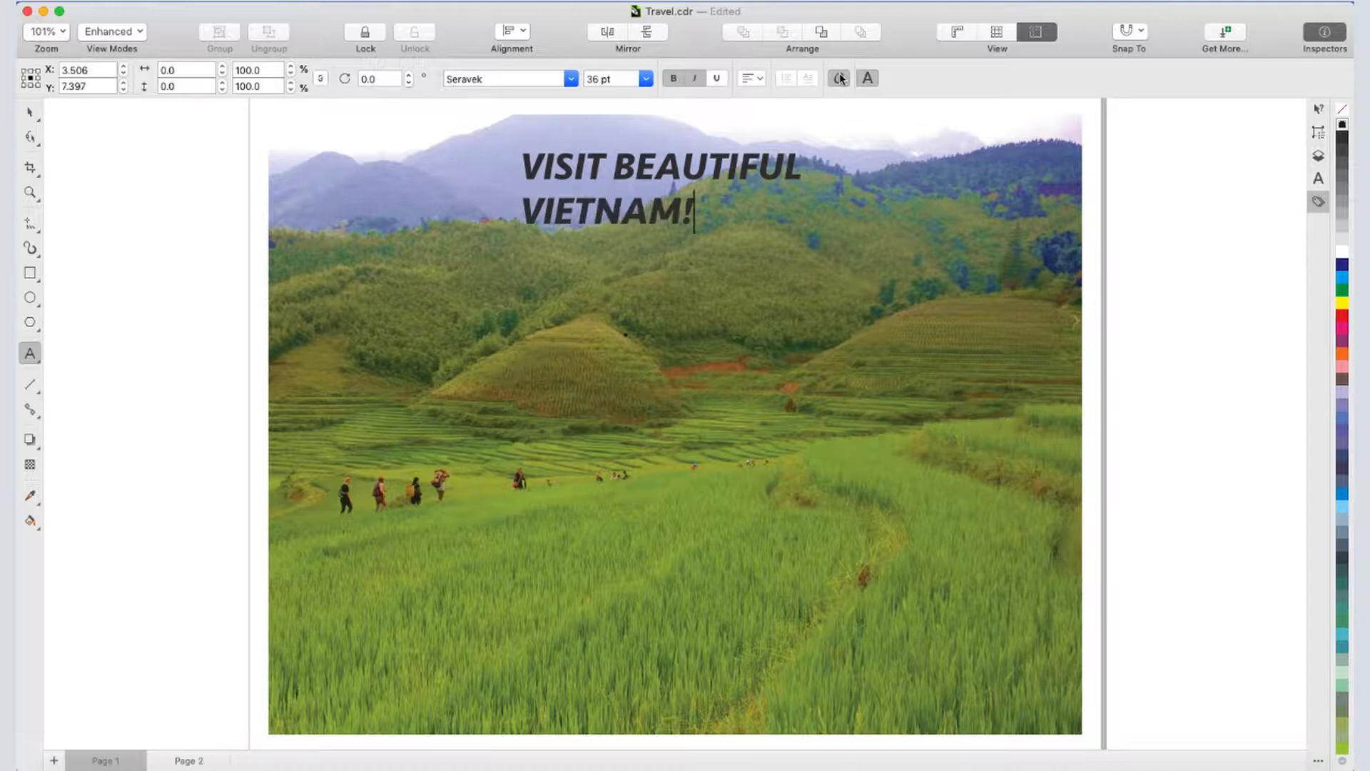
- Enlarge the "VISIT BEAUTIFUL VIETNAM!" heading proportionally to about 49 pt and stretch it vertically to about 1.74 inches tall
key("Escape")
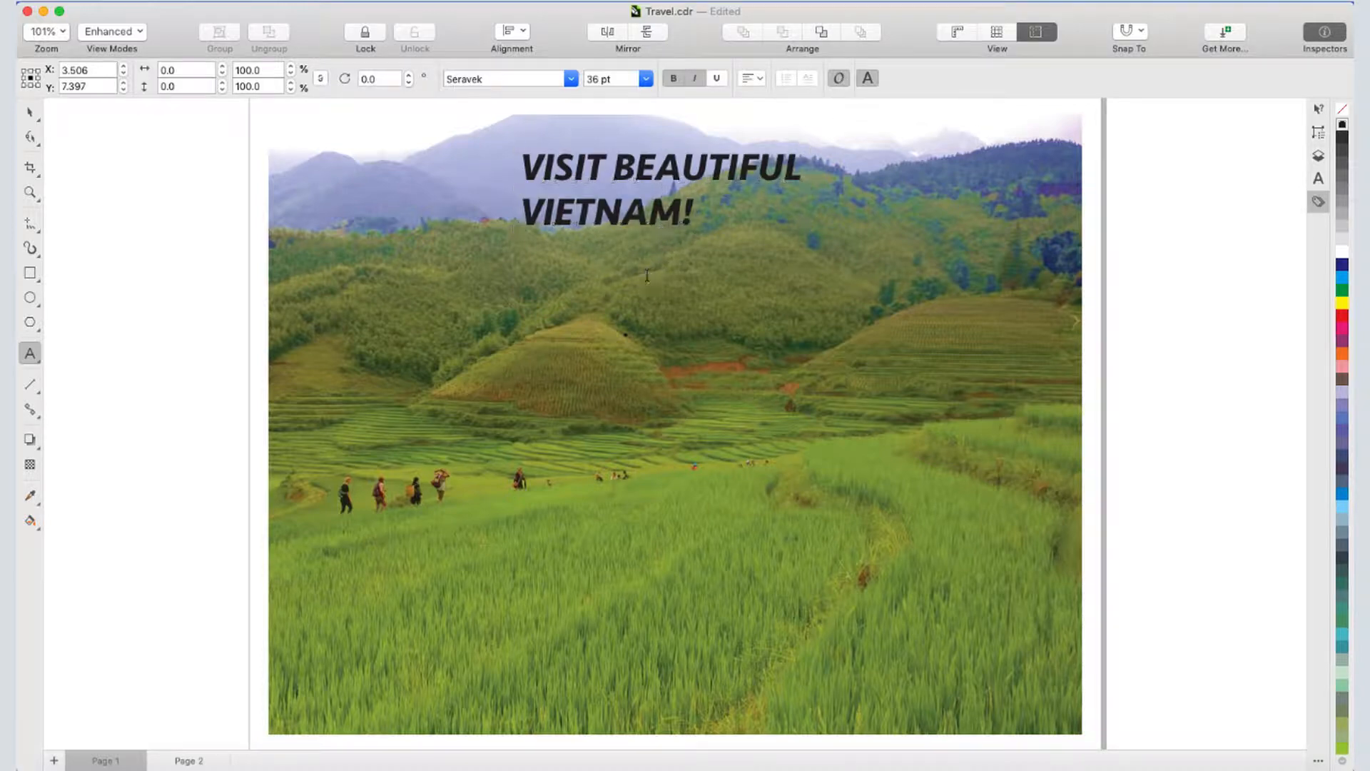
key("Escape")
left_click_drag(805, 230, 908, 256)
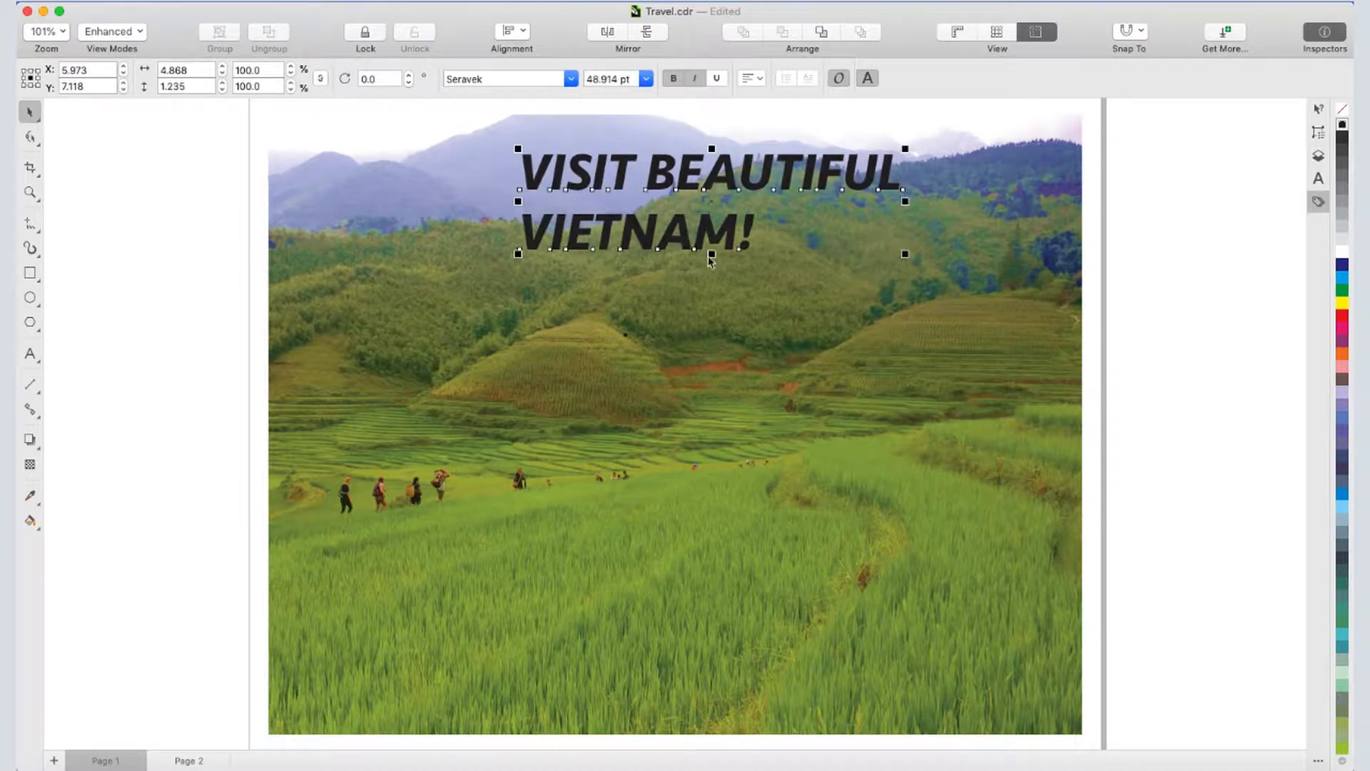
left_click_drag(712, 257, 716, 296)
- Rotate the heading clockwise to about 343° and move it slightly down over the hills
left_click(714, 293)
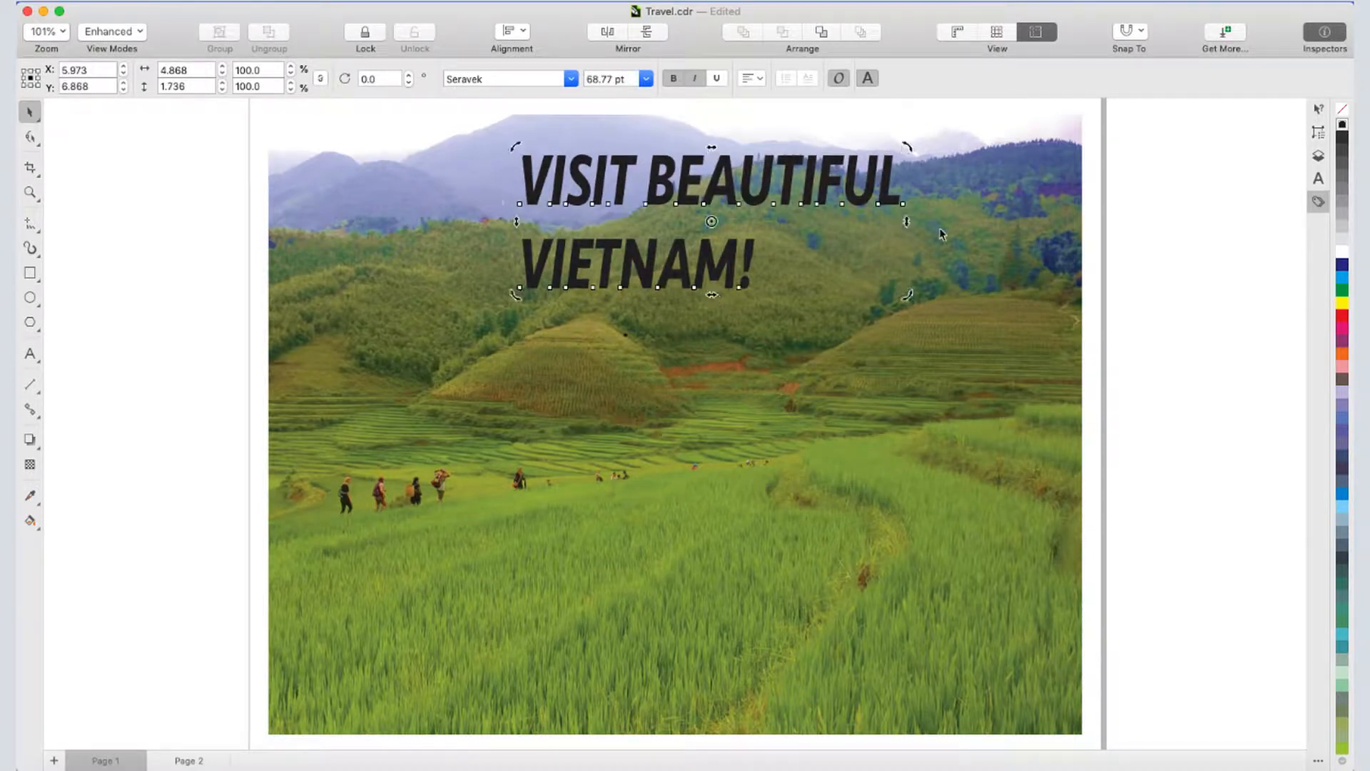
left_click_drag(908, 142, 914, 209)
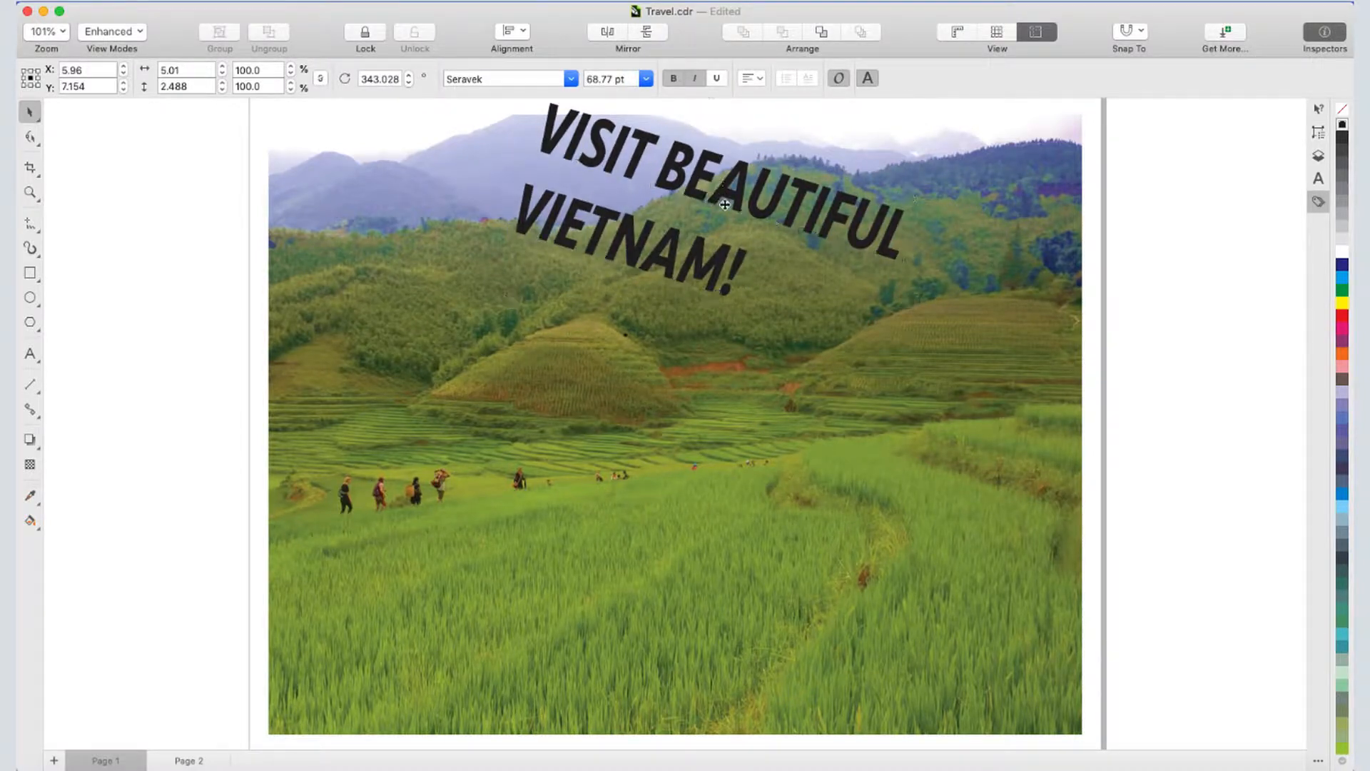
left_click_drag(725, 197, 732, 227)
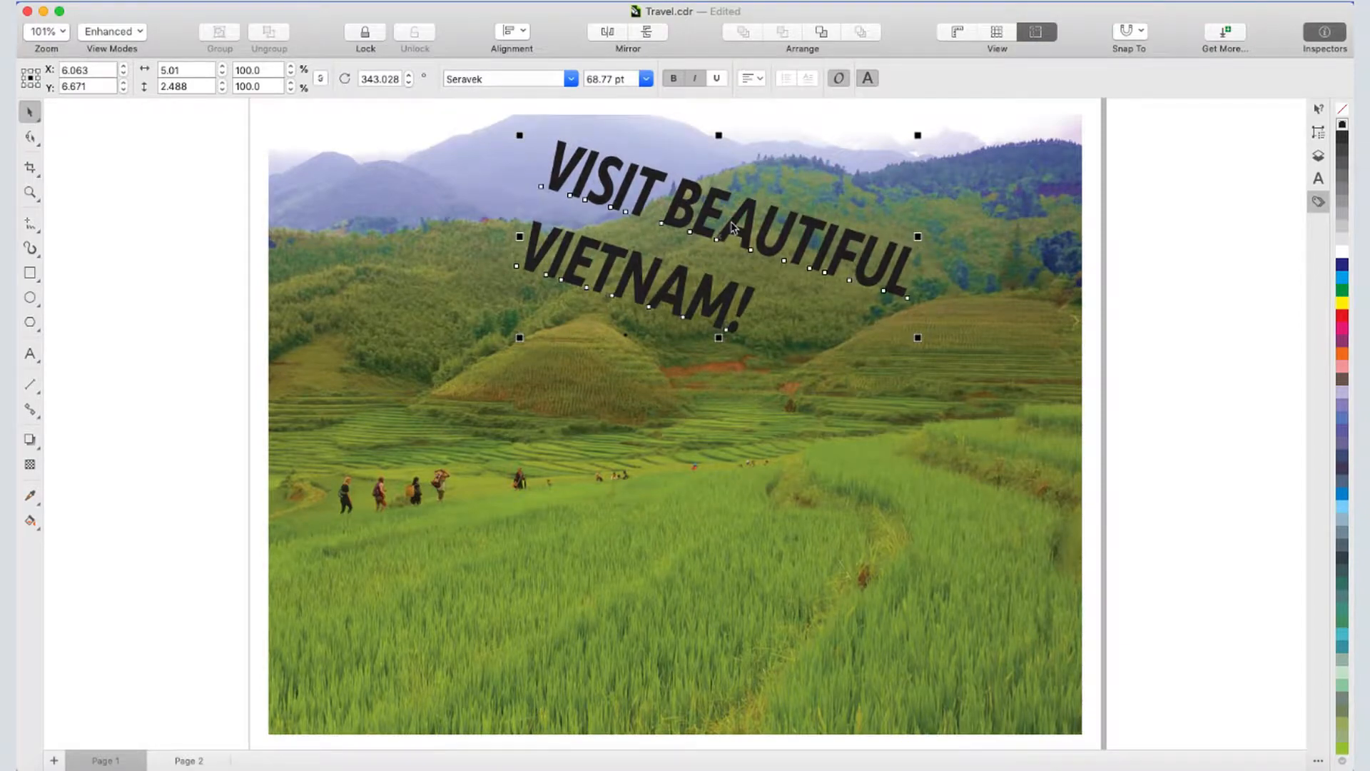
- Enter "VISIT AMAZING VIETNAM!" along the curve following the ridge line and slide the text along it toward the hilltop
type("SIT A")
type("MAZING")
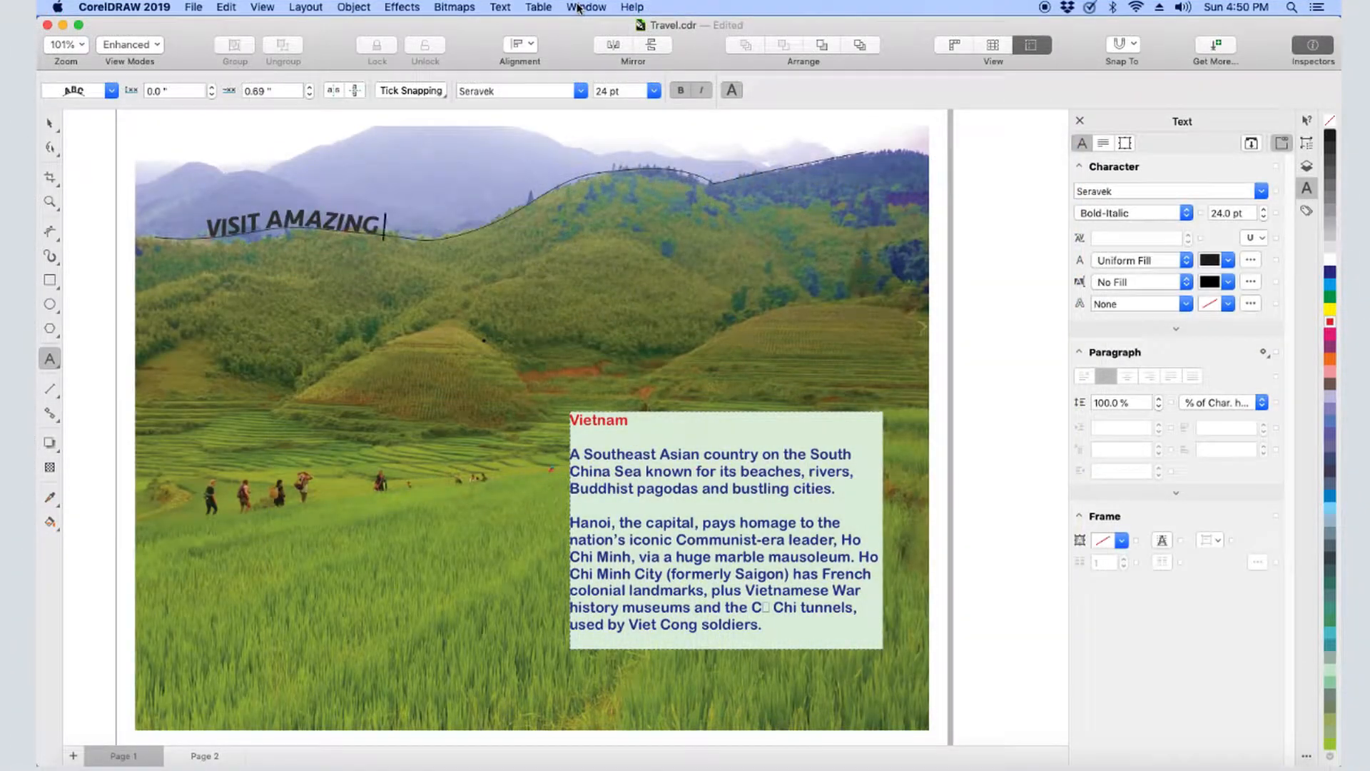
type(" VIETNAM!")
left_click(50, 125)
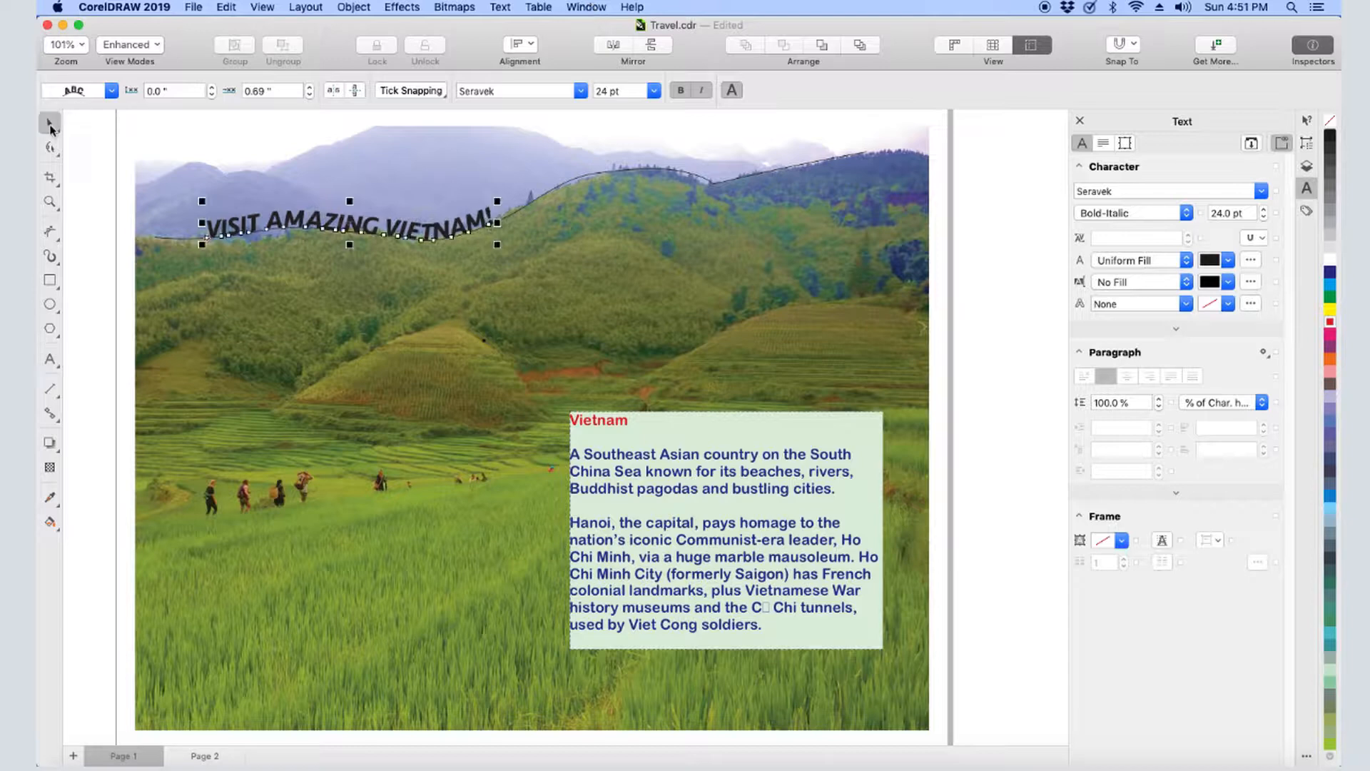
left_click_drag(357, 243, 685, 134)
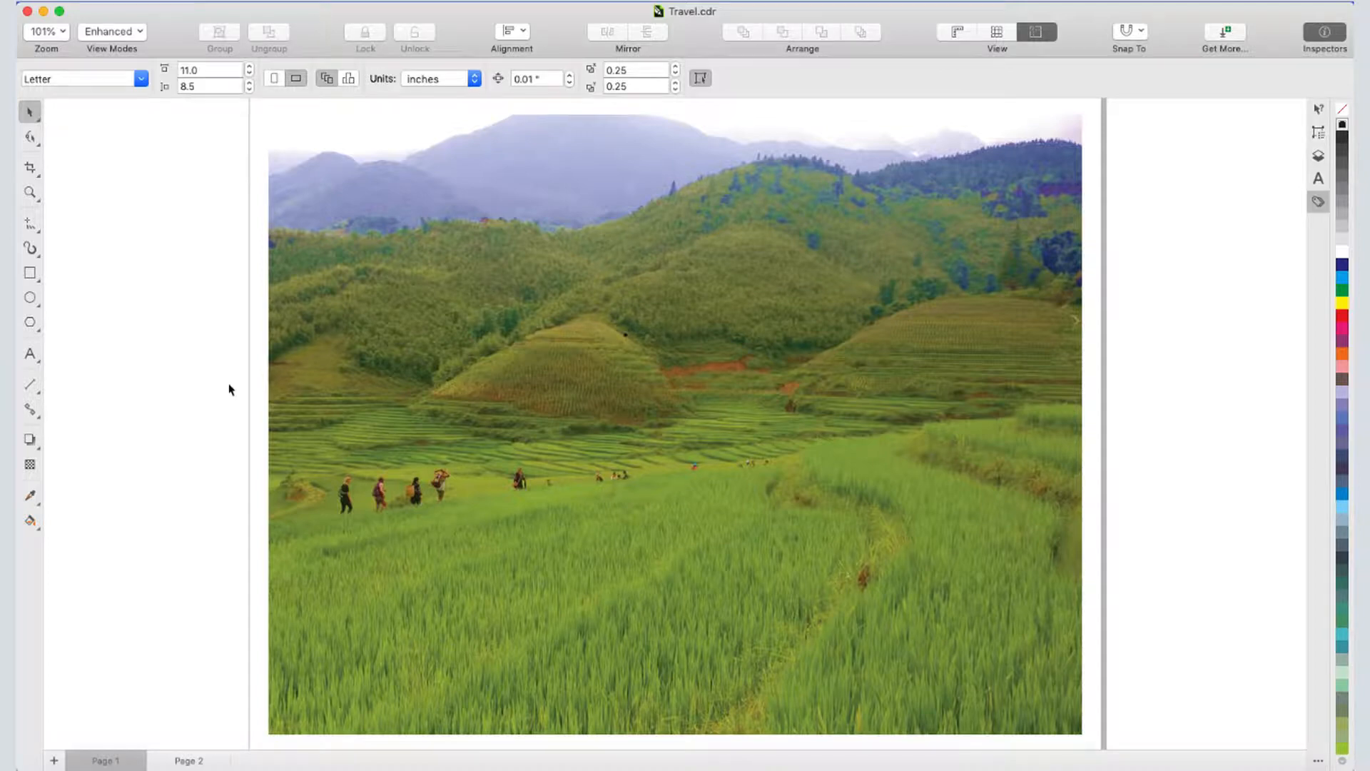
- Add a 36 pt artistic text heading over the mountains reading "VISIT BEAUTIFUL" with "VIETNAM!" on a second line
left_click(31, 354)
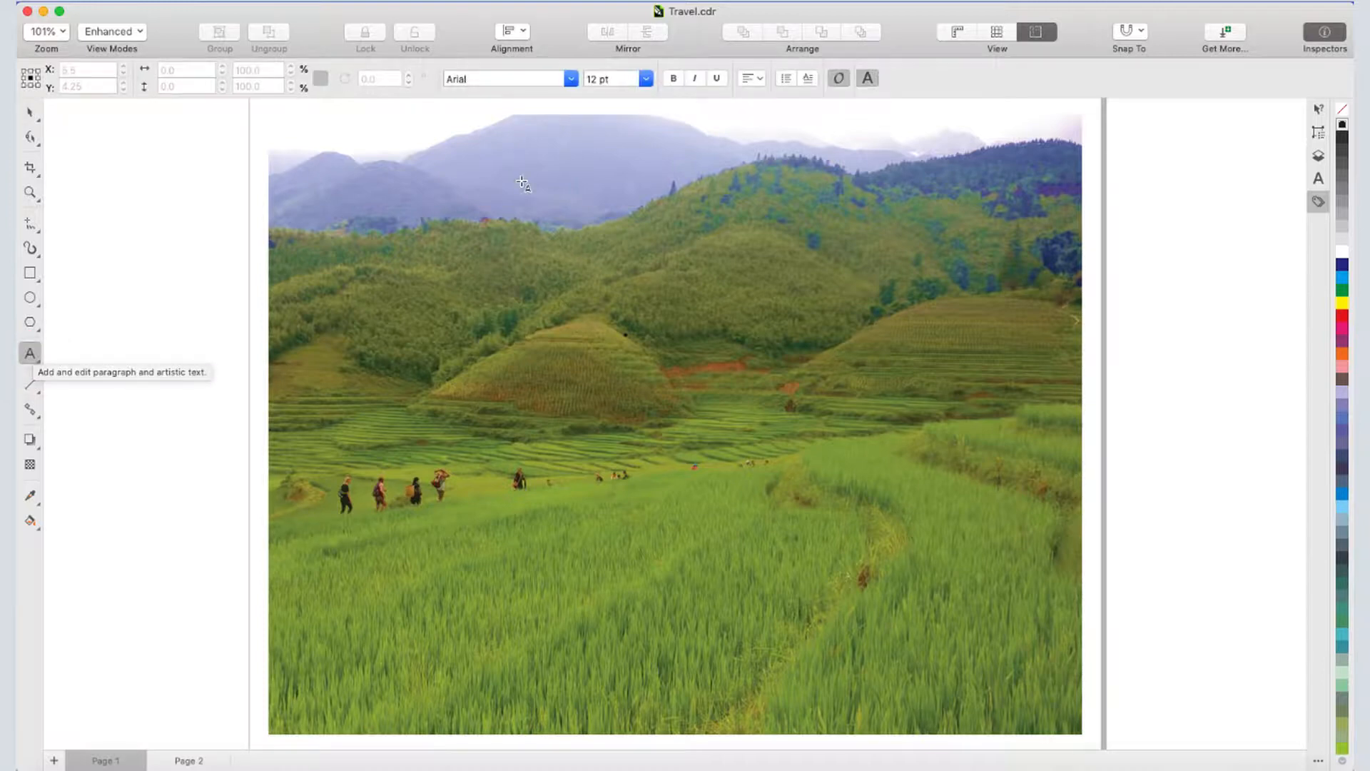
left_click(521, 181)
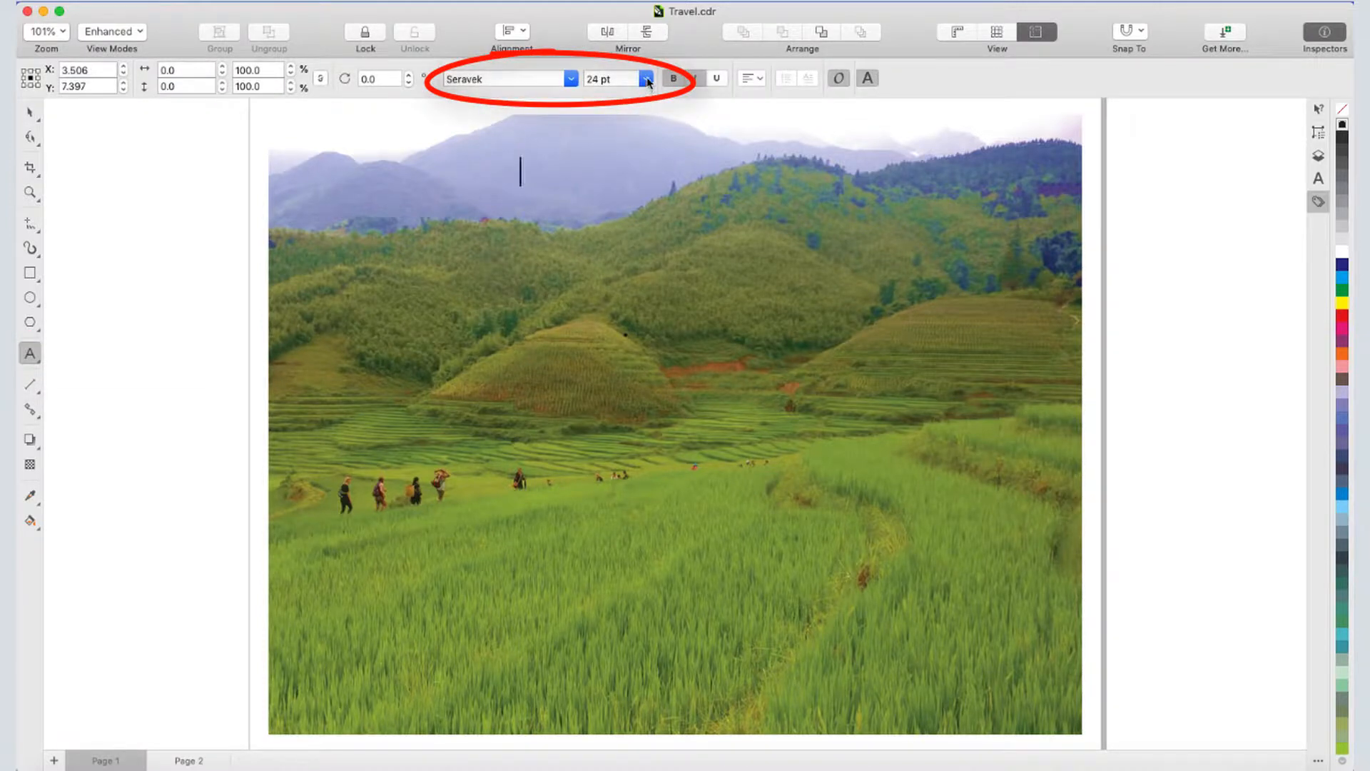
left_click(647, 81)
left_click(602, 318)
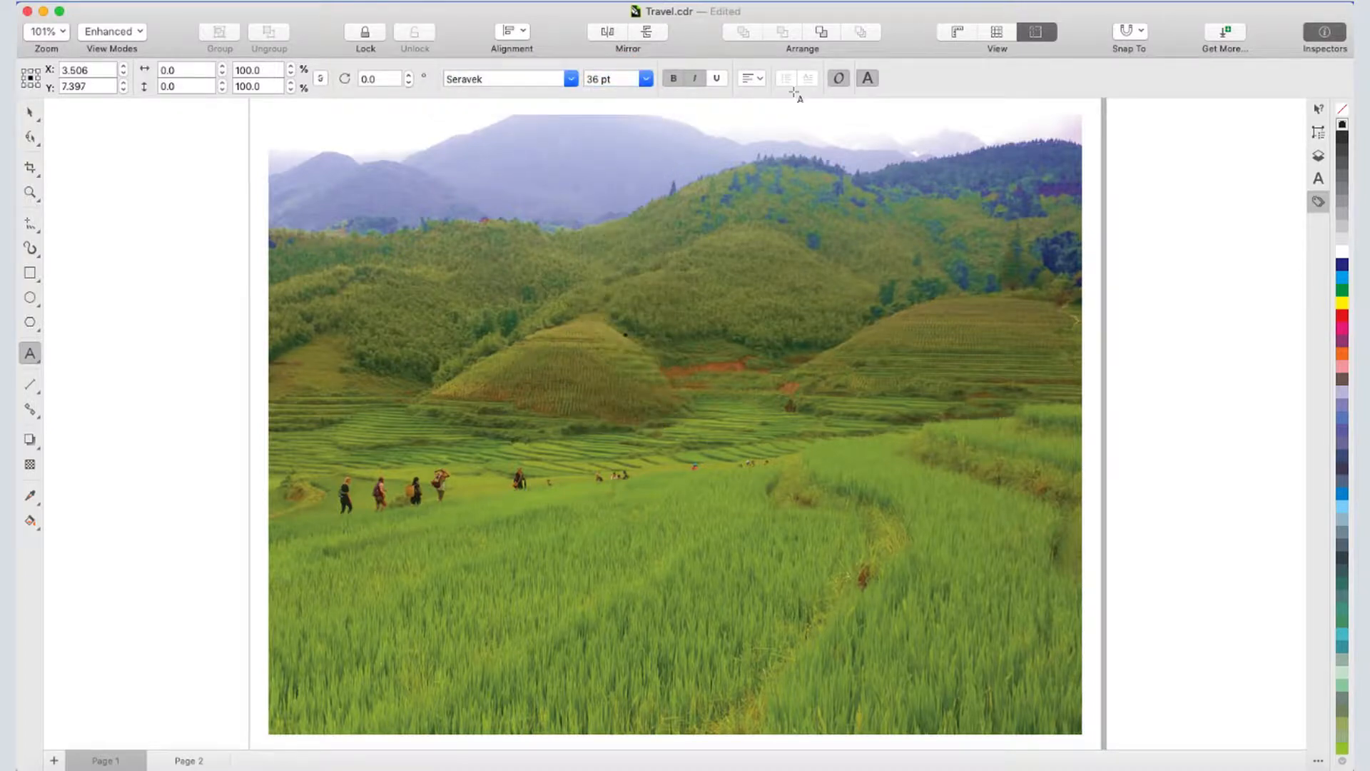
type("VISIT BEAUTIFUL")
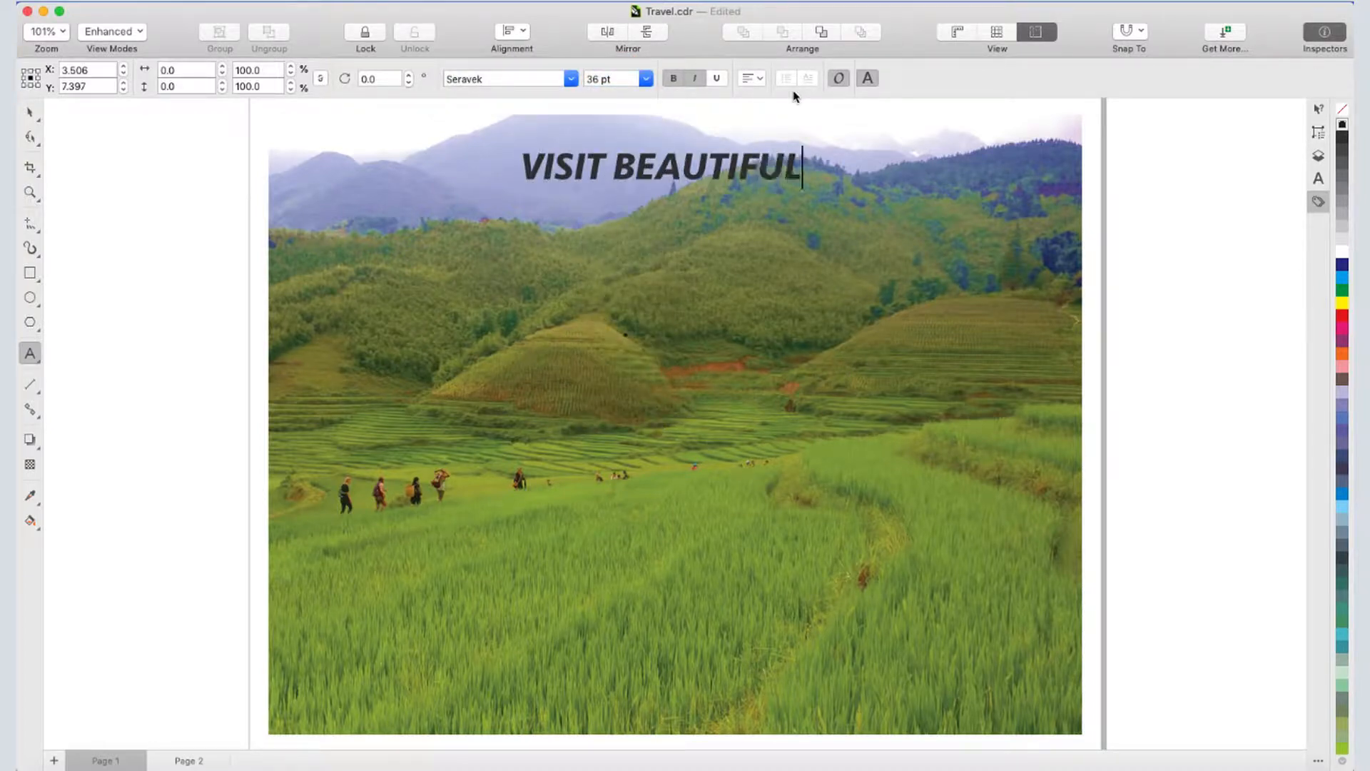
key("Return")
type("VIETNAM!")
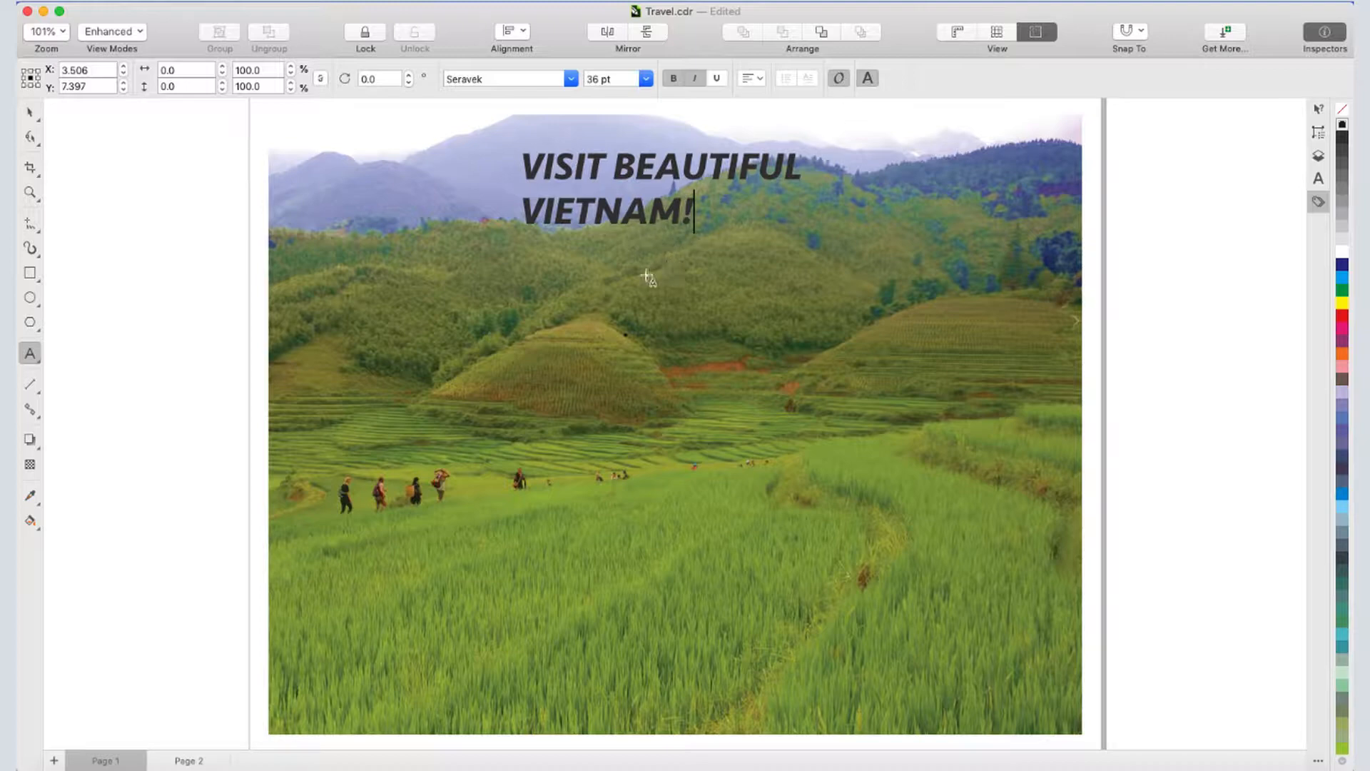
key("Escape")
key("space")
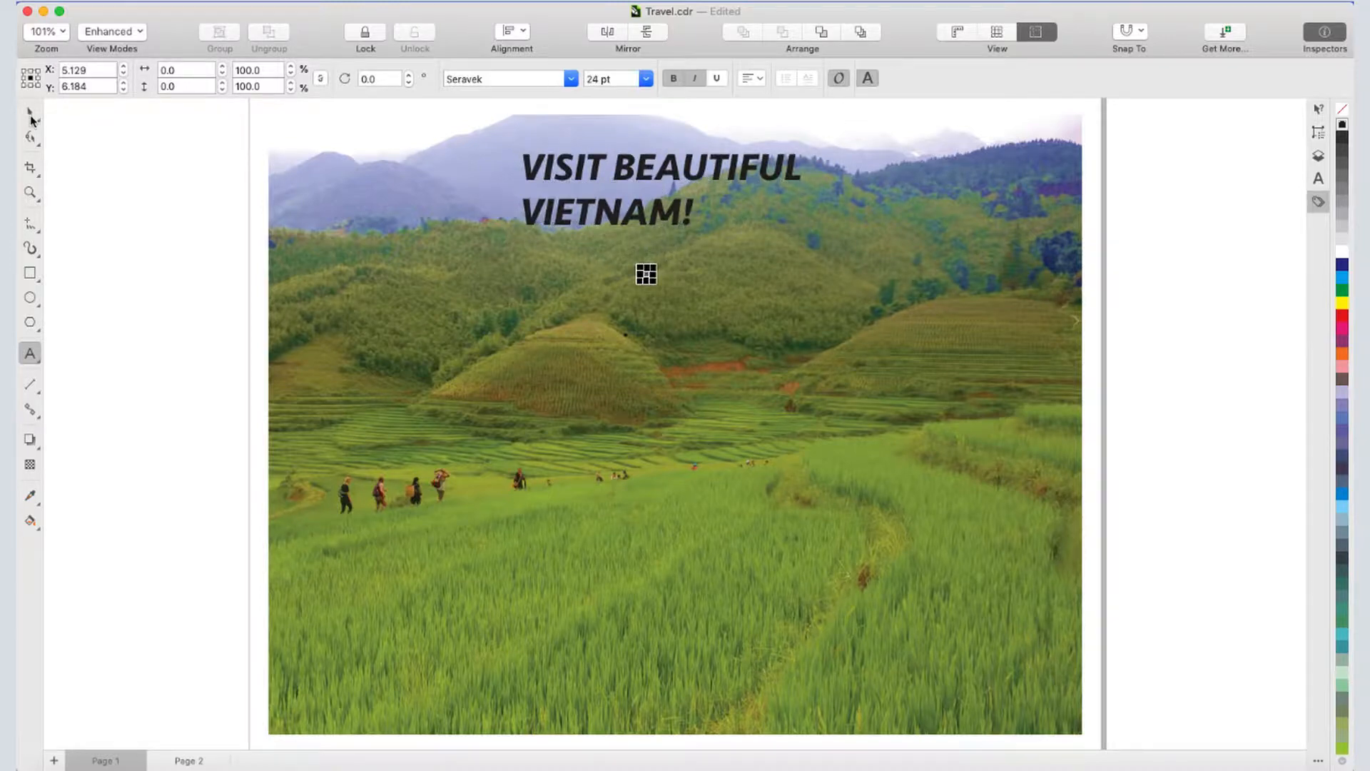
- Scale the new heading up to about 49 pt and stretch its height to about 1.74 inches
left_click(601, 171)
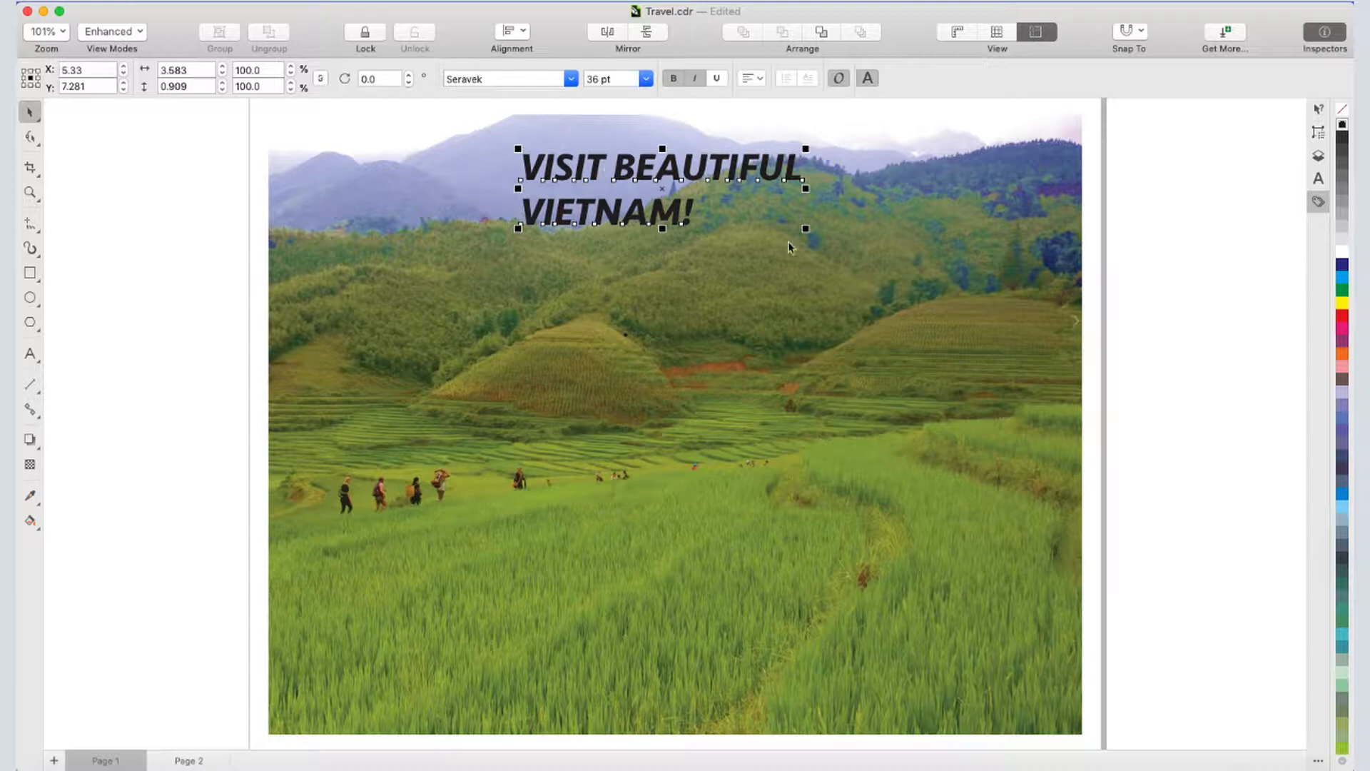
left_click_drag(805, 229, 887, 297)
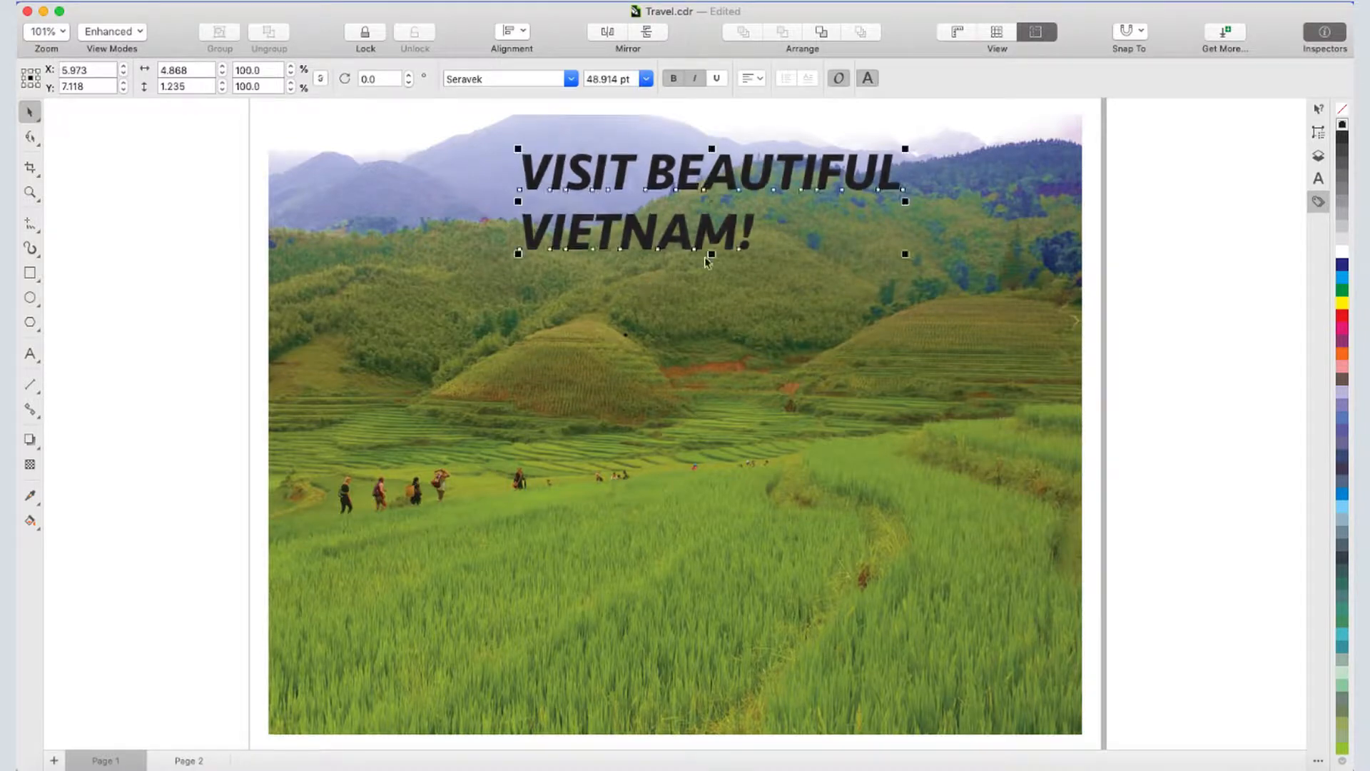
left_click_drag(706, 261, 716, 296)
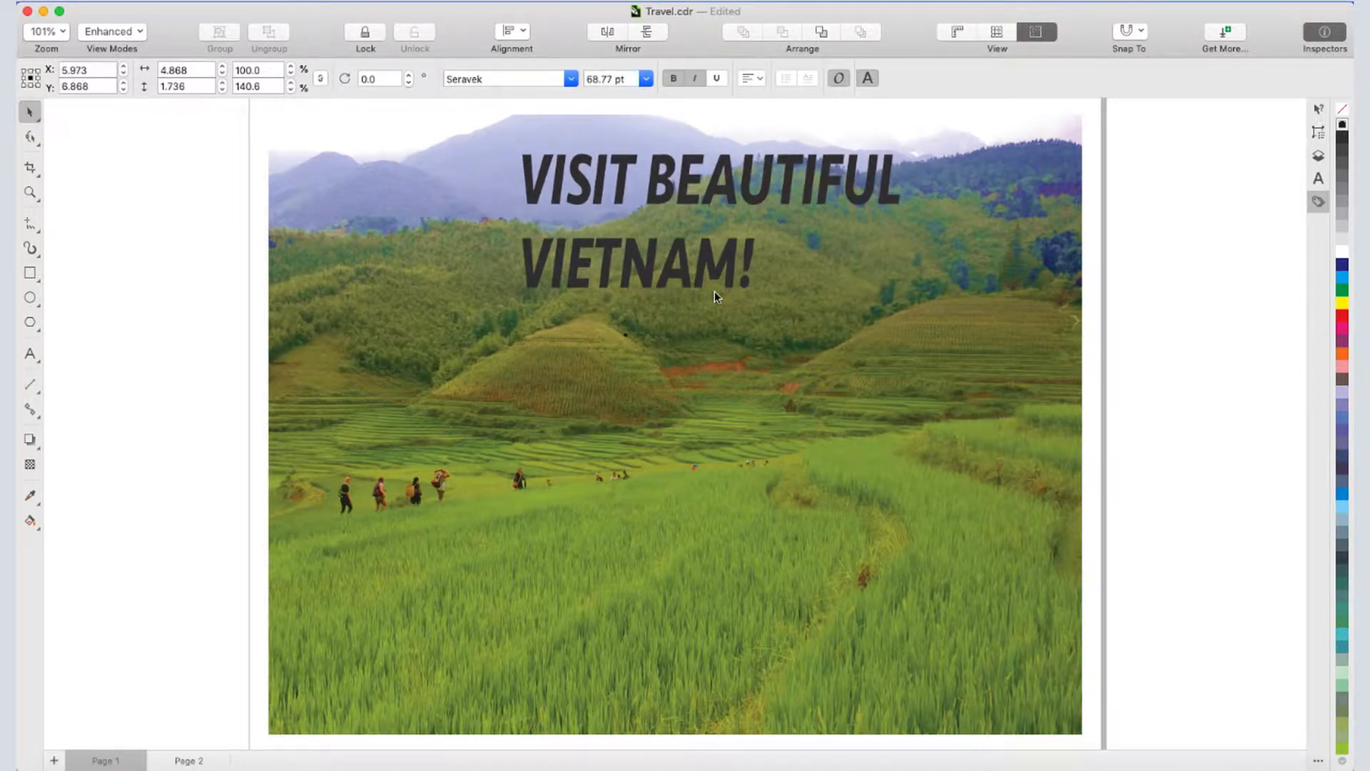
- Rotate the heading clockwise to about 343° and skew it slightly along its lower edge
left_click(715, 294)
left_click_drag(906, 144, 889, 261)
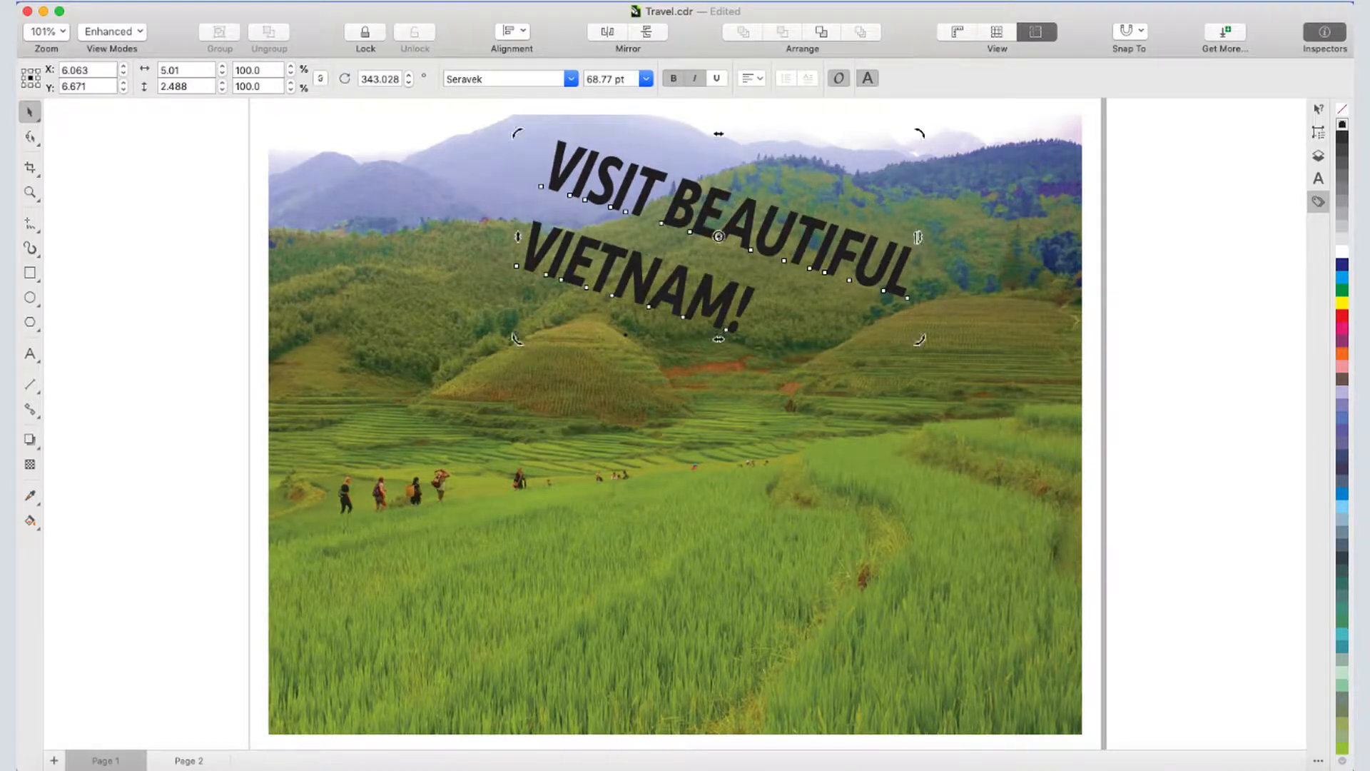
left_click_drag(720, 344, 739, 351)
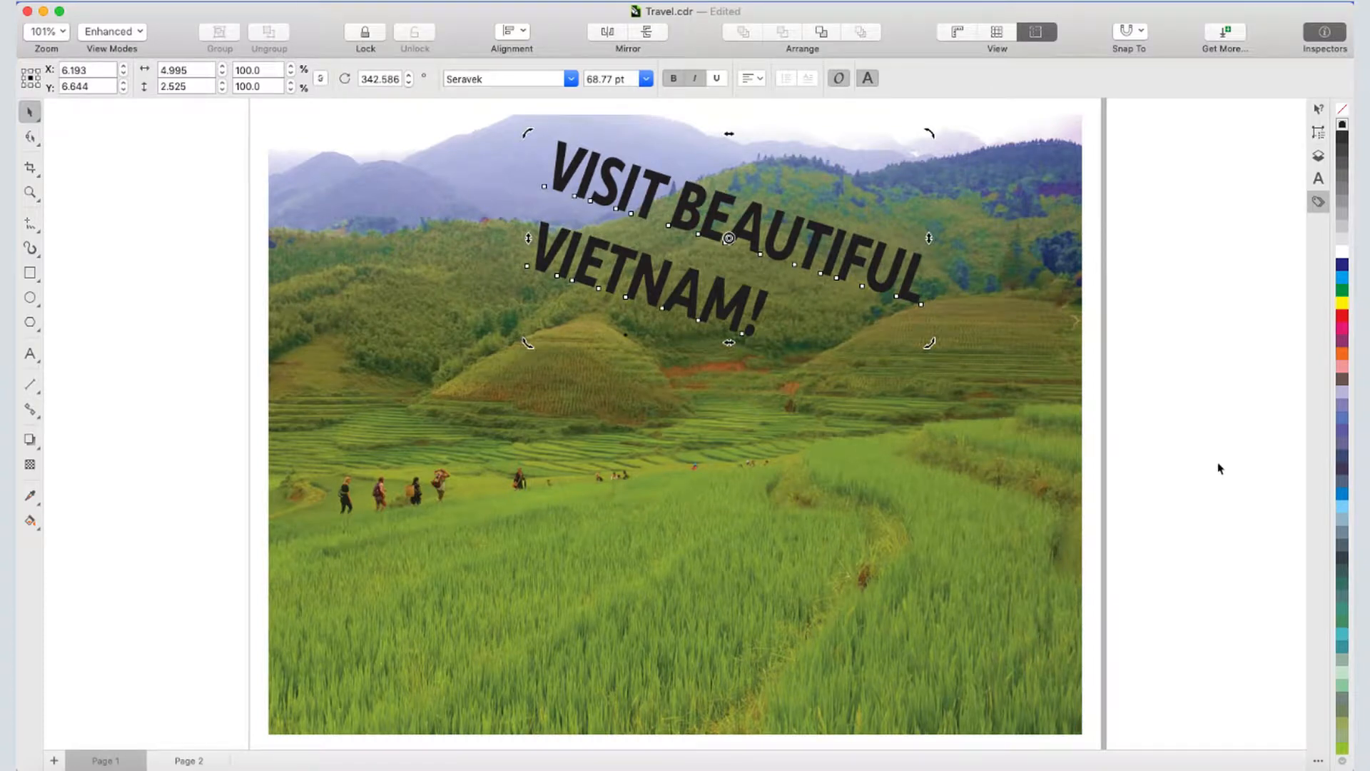
- Fill the heading with dark blue and show the text formatting properties
left_click(1342, 264)
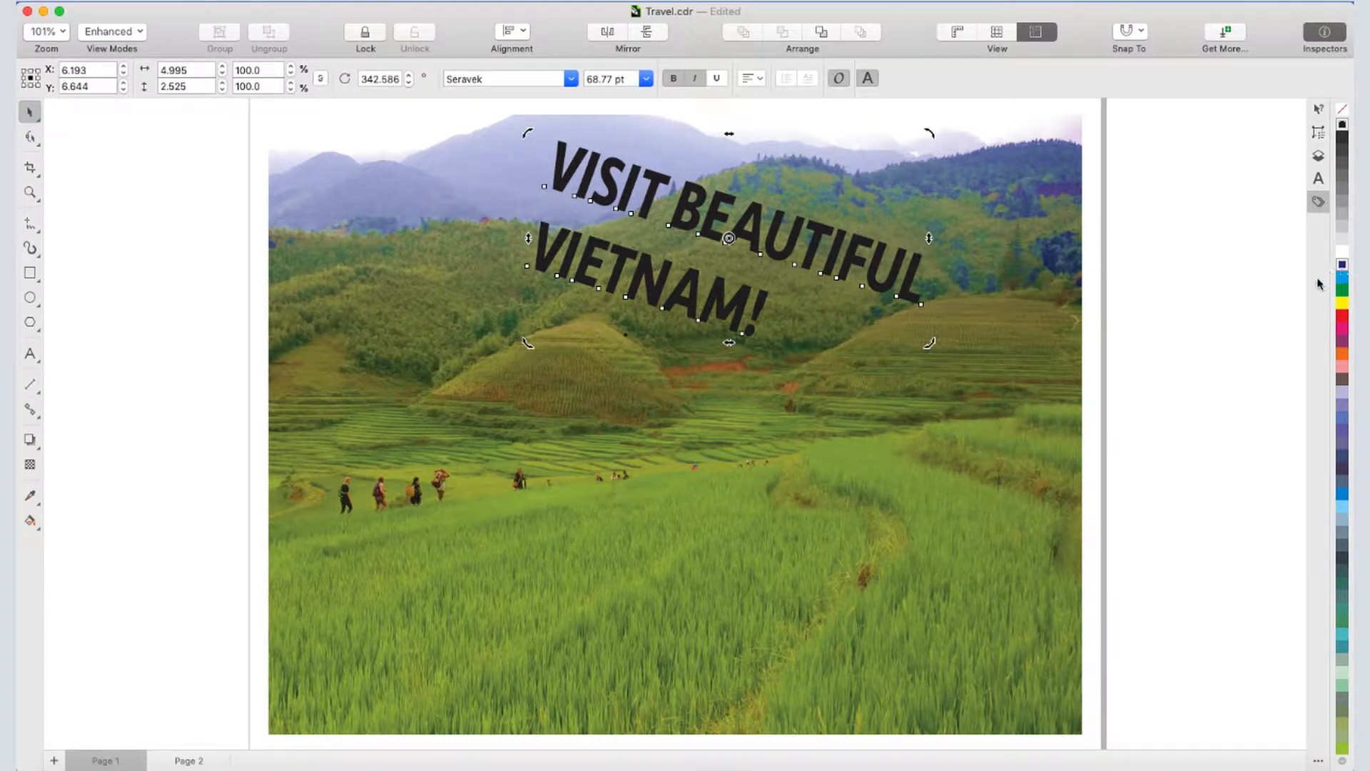
left_click(1319, 179)
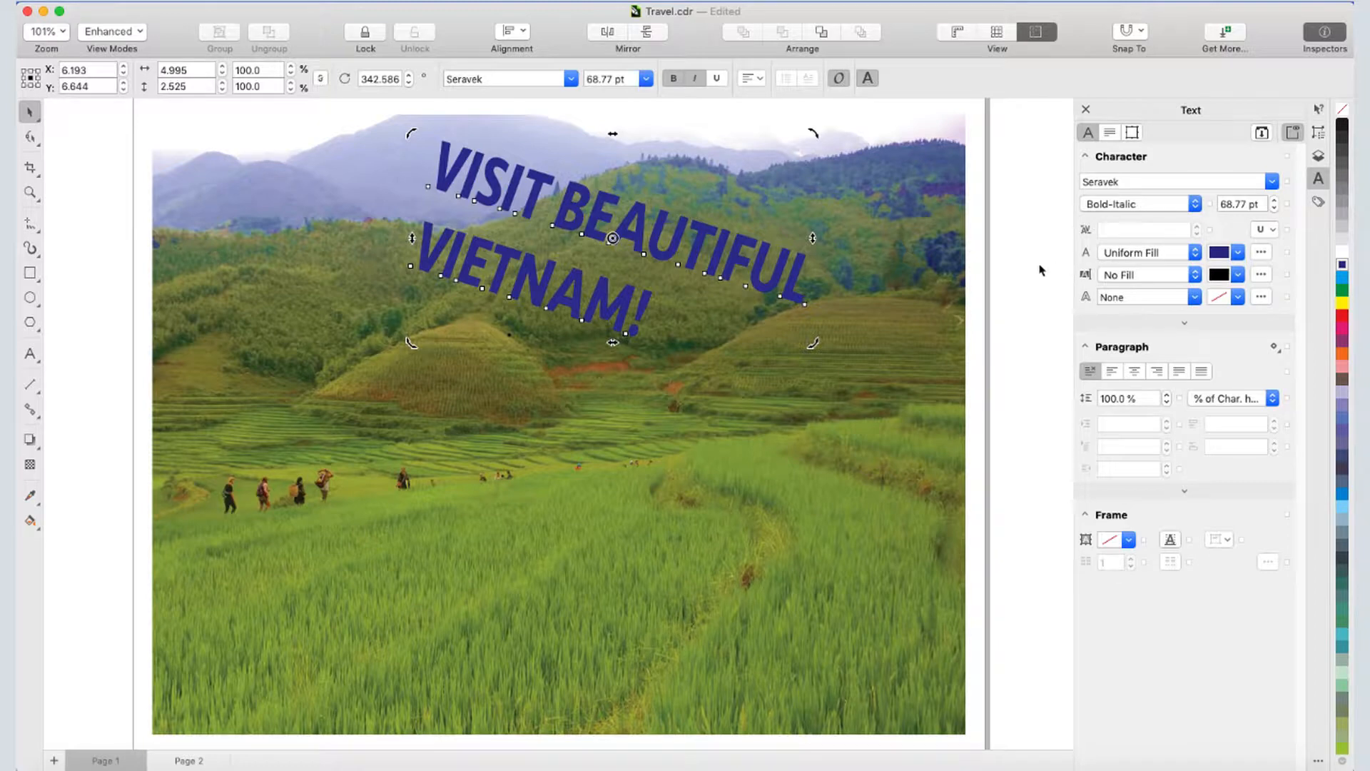
- Try a vector pattern fill on the heading using the red and orange pattern
left_click(1186, 254)
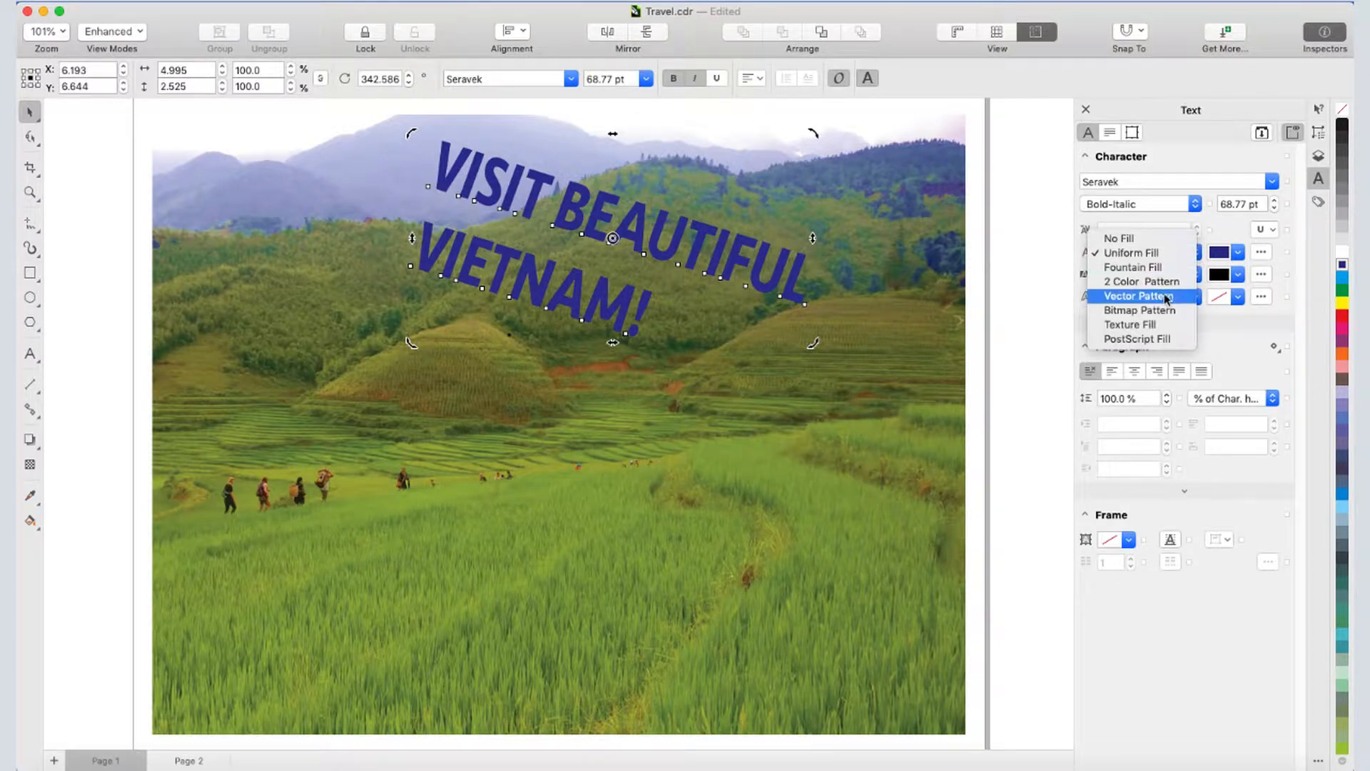
left_click(1165, 297)
left_click(1241, 255)
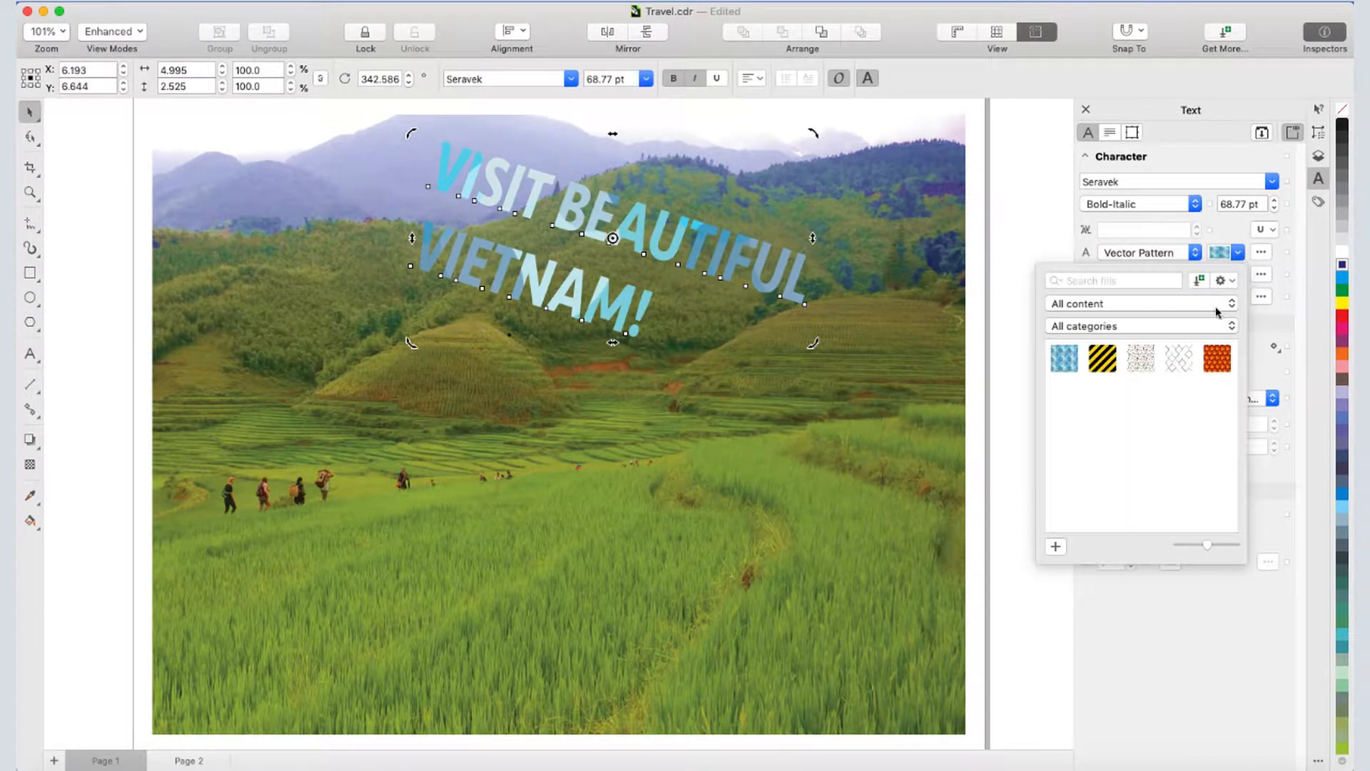
left_click(1223, 359)
key("Escape")
- Try a bitmap pattern fill and a texture fill on the heading text
left_click(1186, 253)
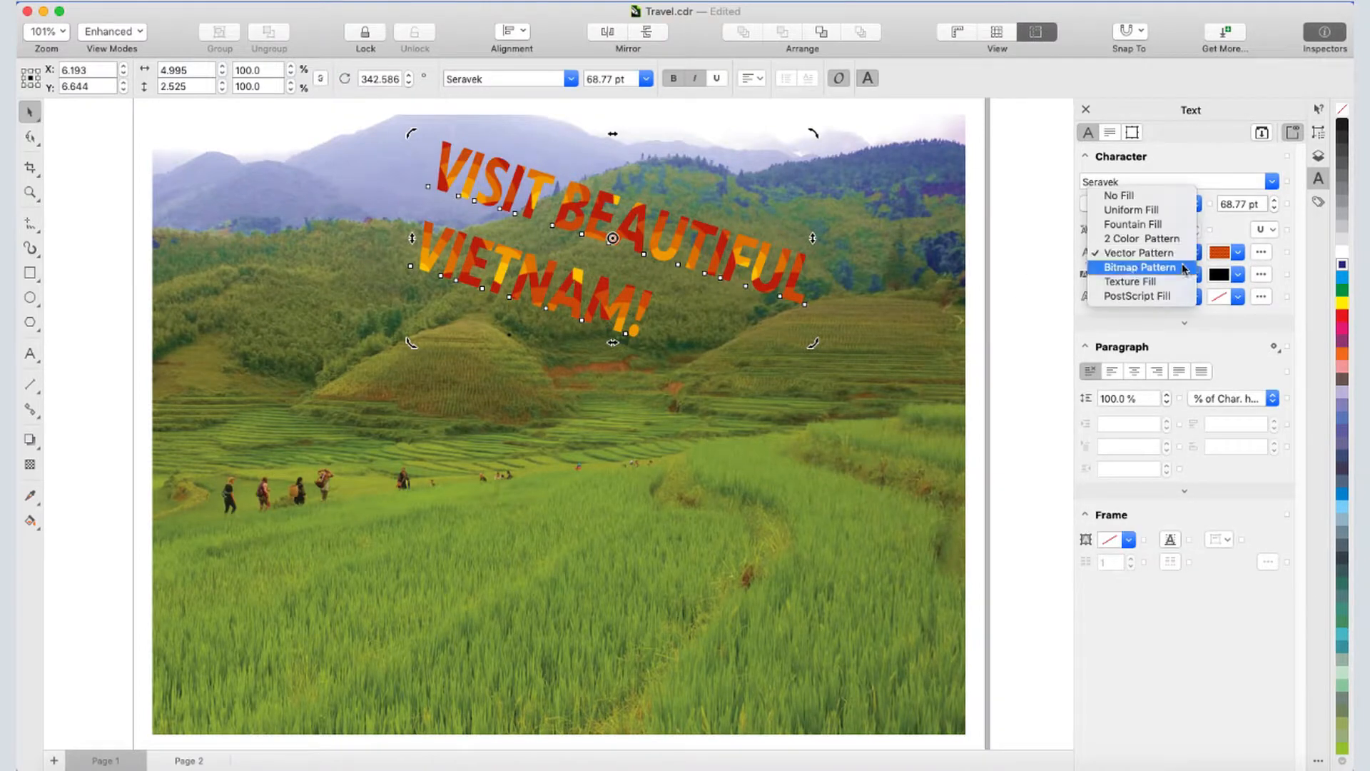
left_click(1149, 264)
left_click(1238, 252)
key("Escape")
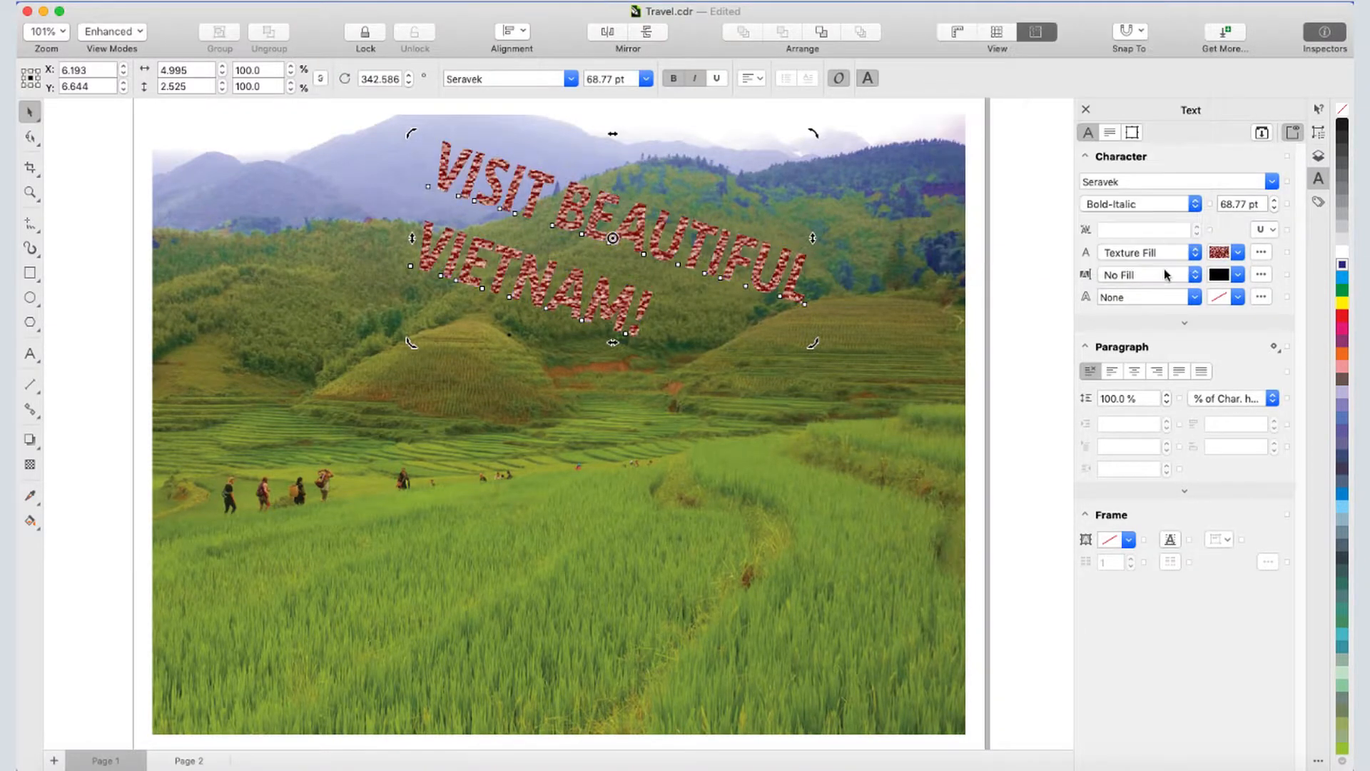
- Apply a fountain fill to the heading that blends from blue to red
left_click(1194, 254)
left_click(1142, 196)
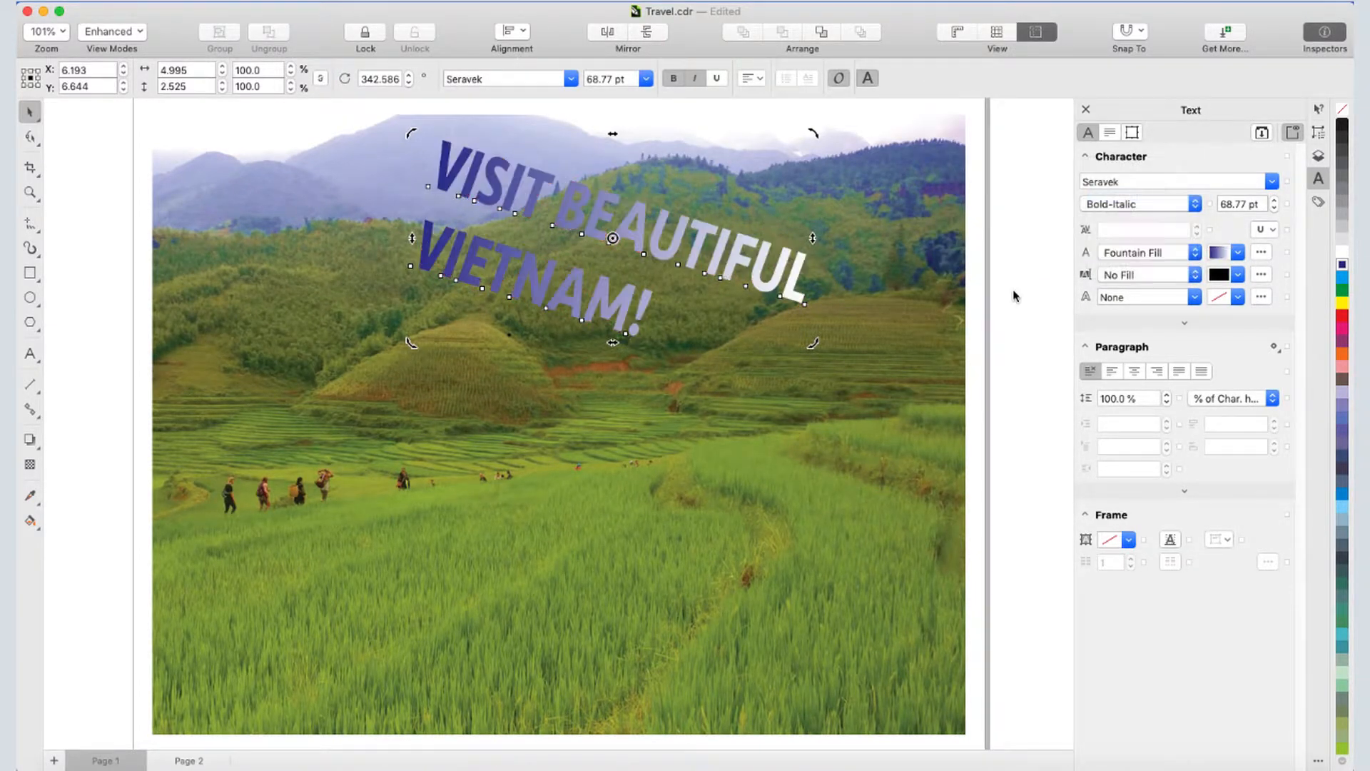
left_click(1262, 253)
left_click(546, 460)
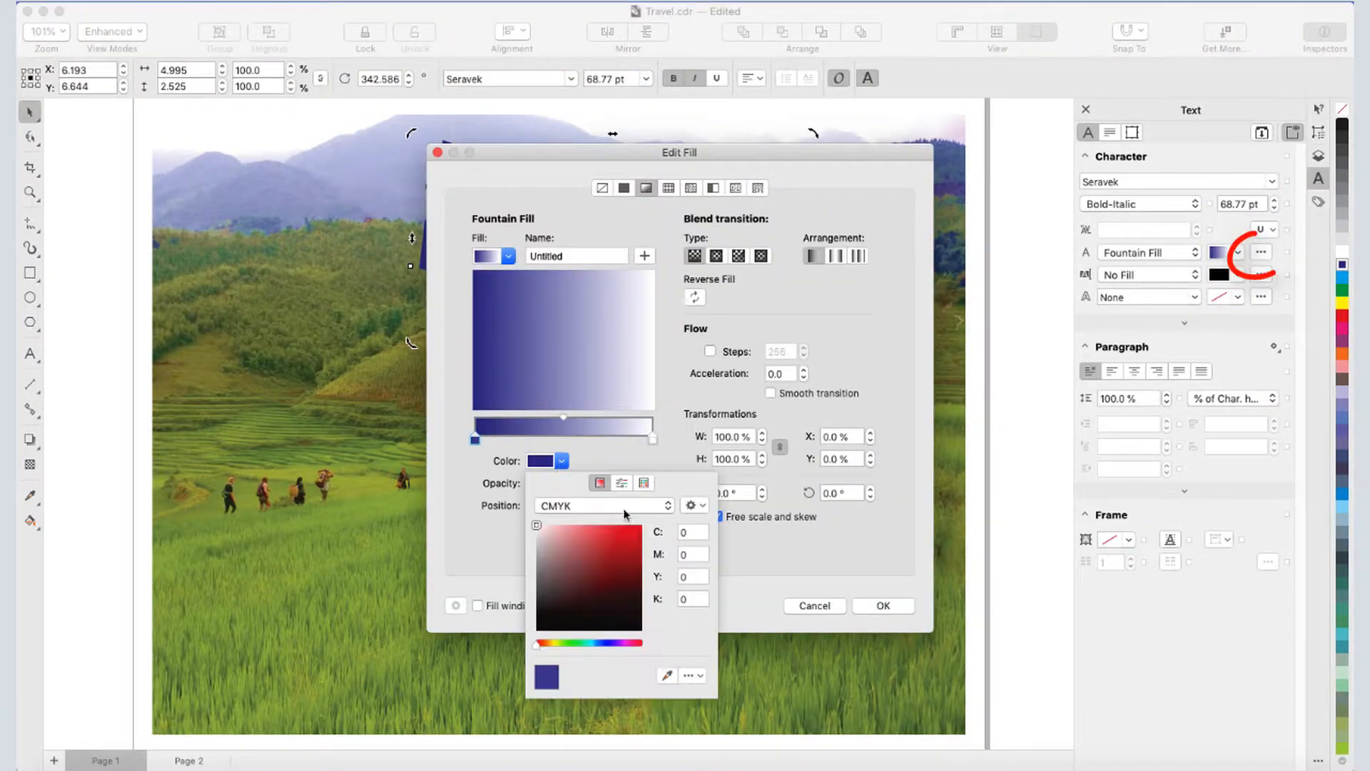
left_click(562, 461)
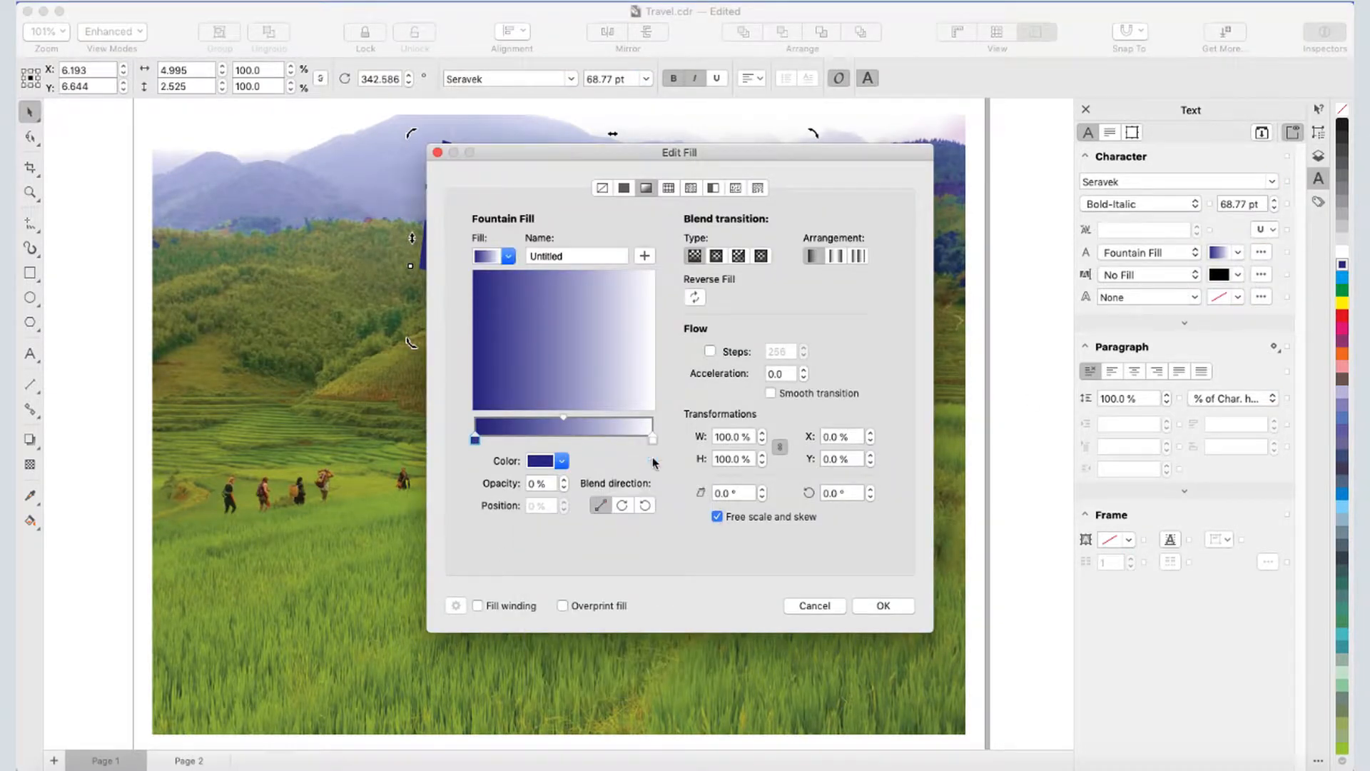
left_click(562, 461)
left_click(629, 532)
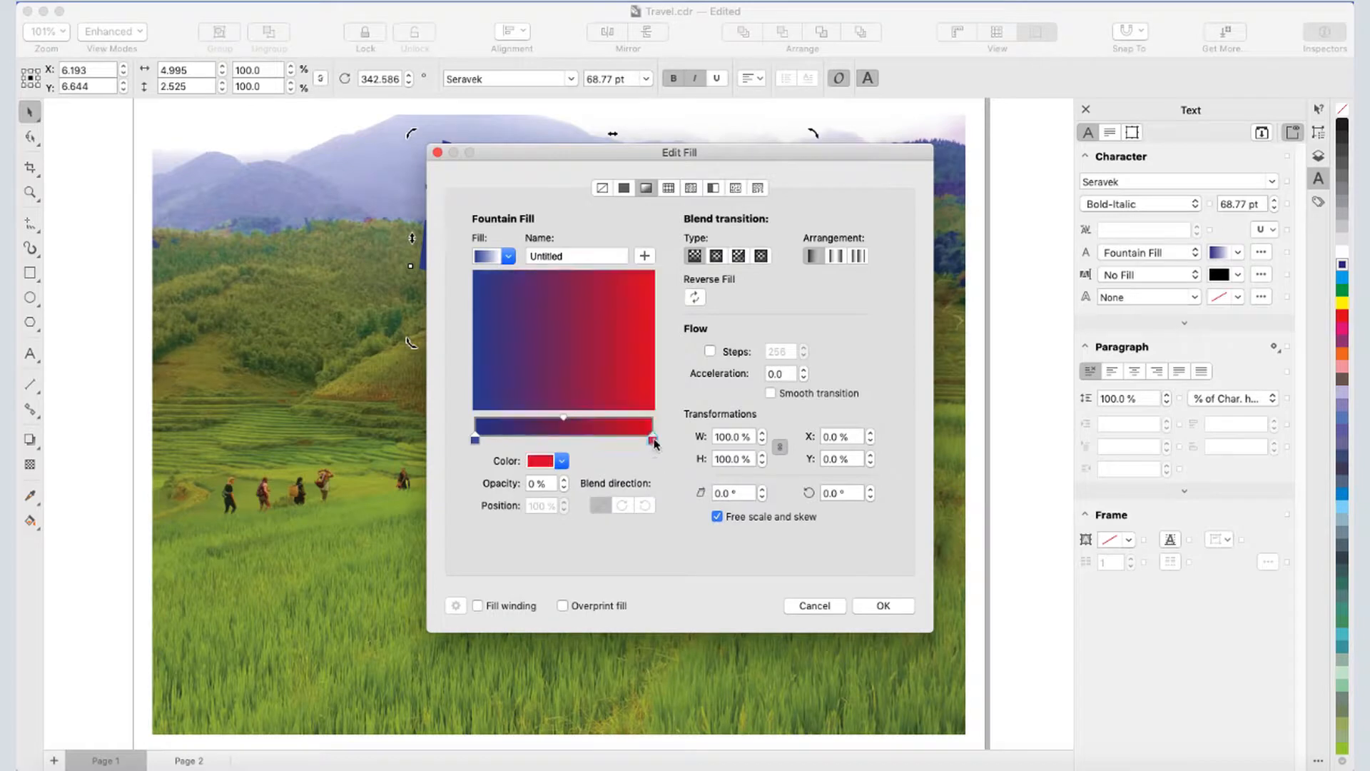
left_click(884, 606)
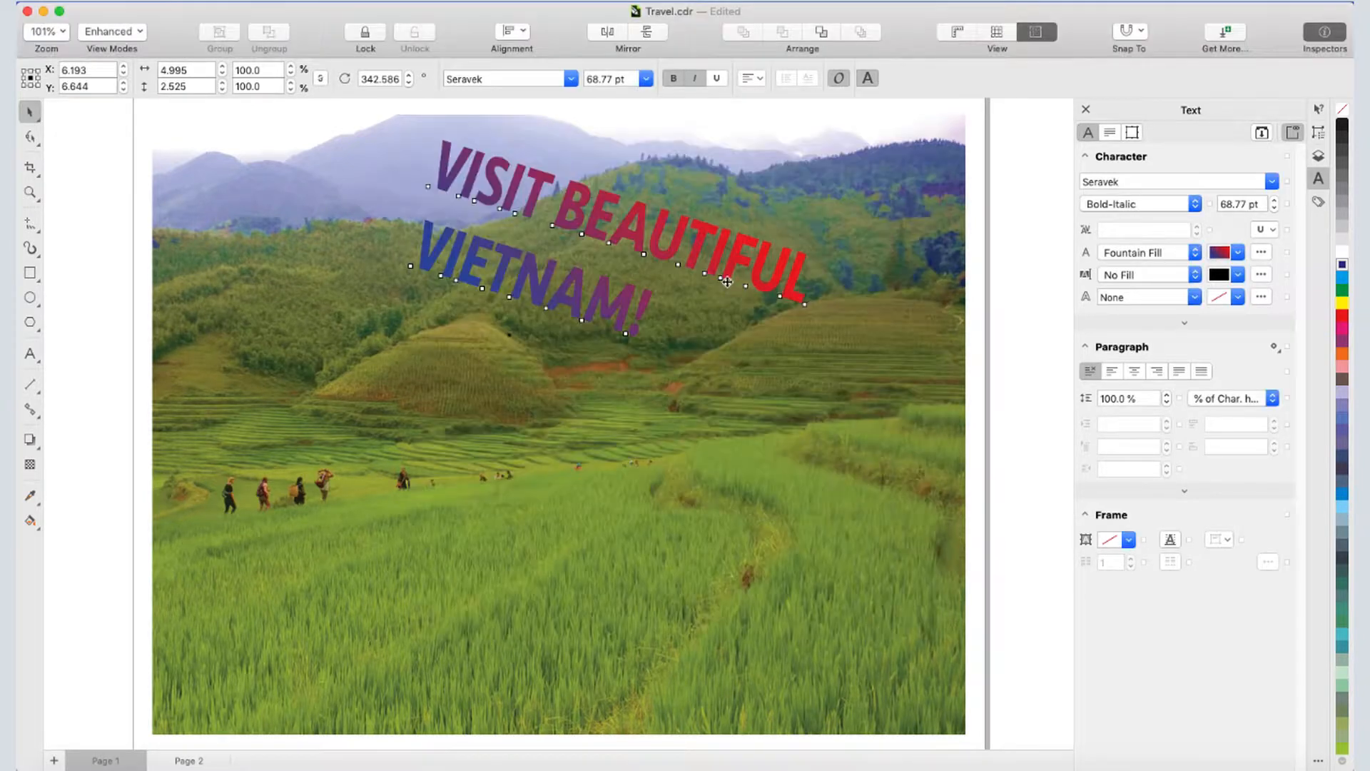
- Reword the heading to the single line "VISIT AMAZING VIETNAM!" and move it left so it fits within the photo
double_click(725, 255)
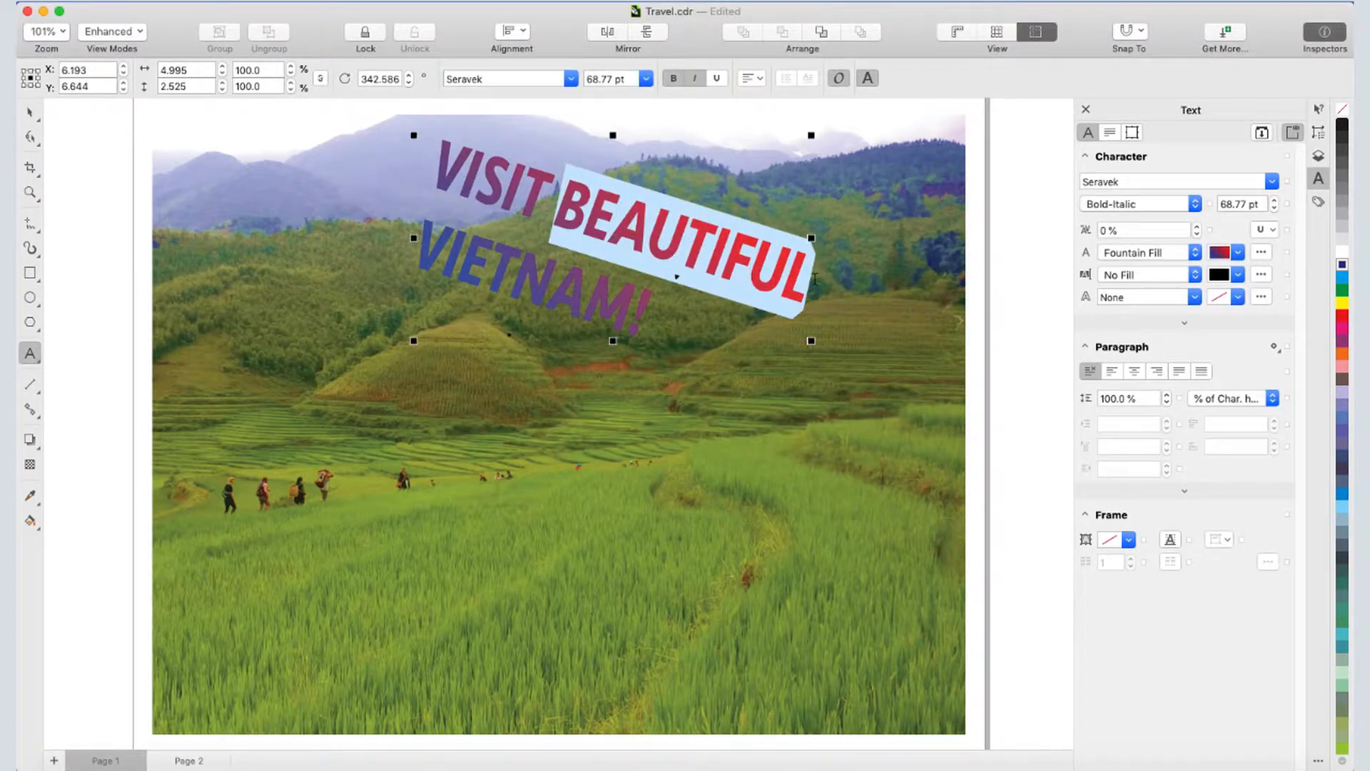
type("AMAZING")
key("Delete")
key("Escape")
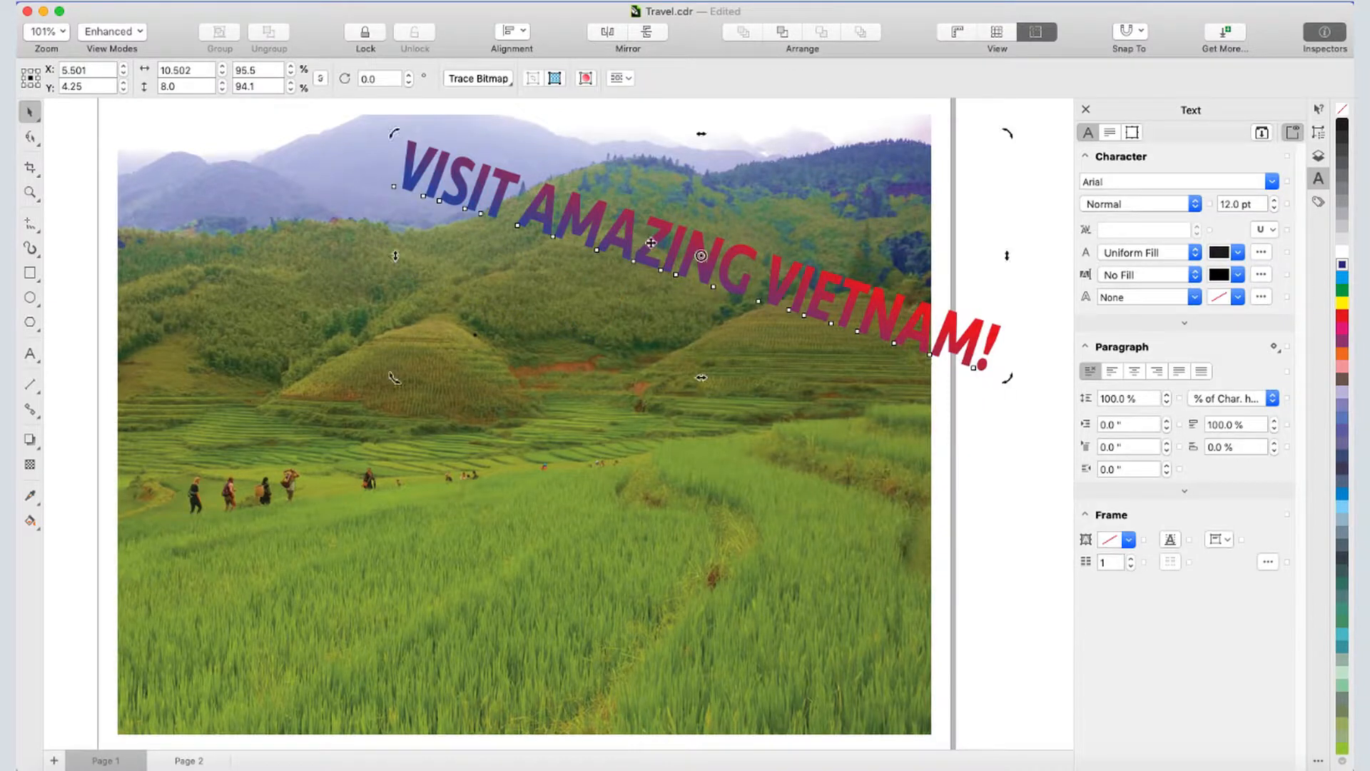
left_click_drag(637, 248, 541, 242)
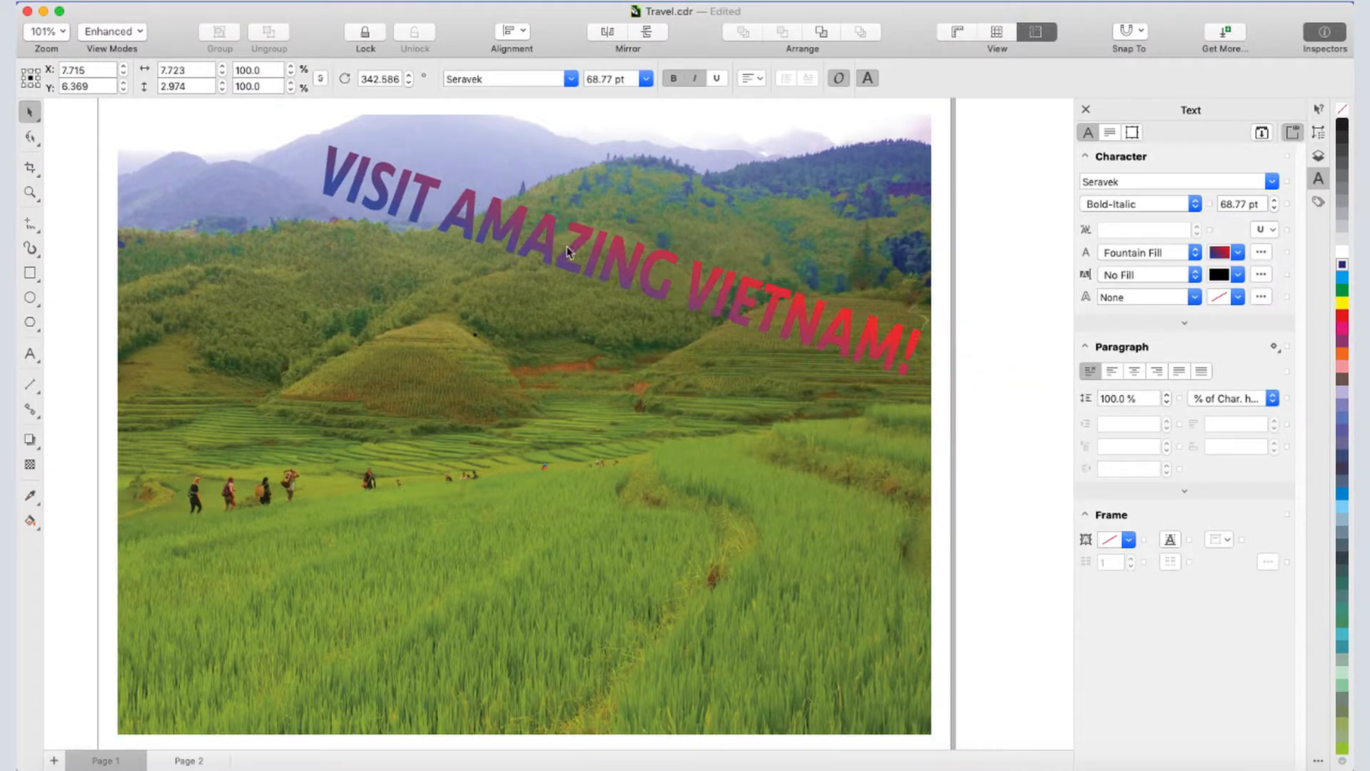
- Restyle the word "AMAZING" in the heading at 72 pt, black, with 45% kerning, and shift the heading left to fit within the photo
left_click(32, 359)
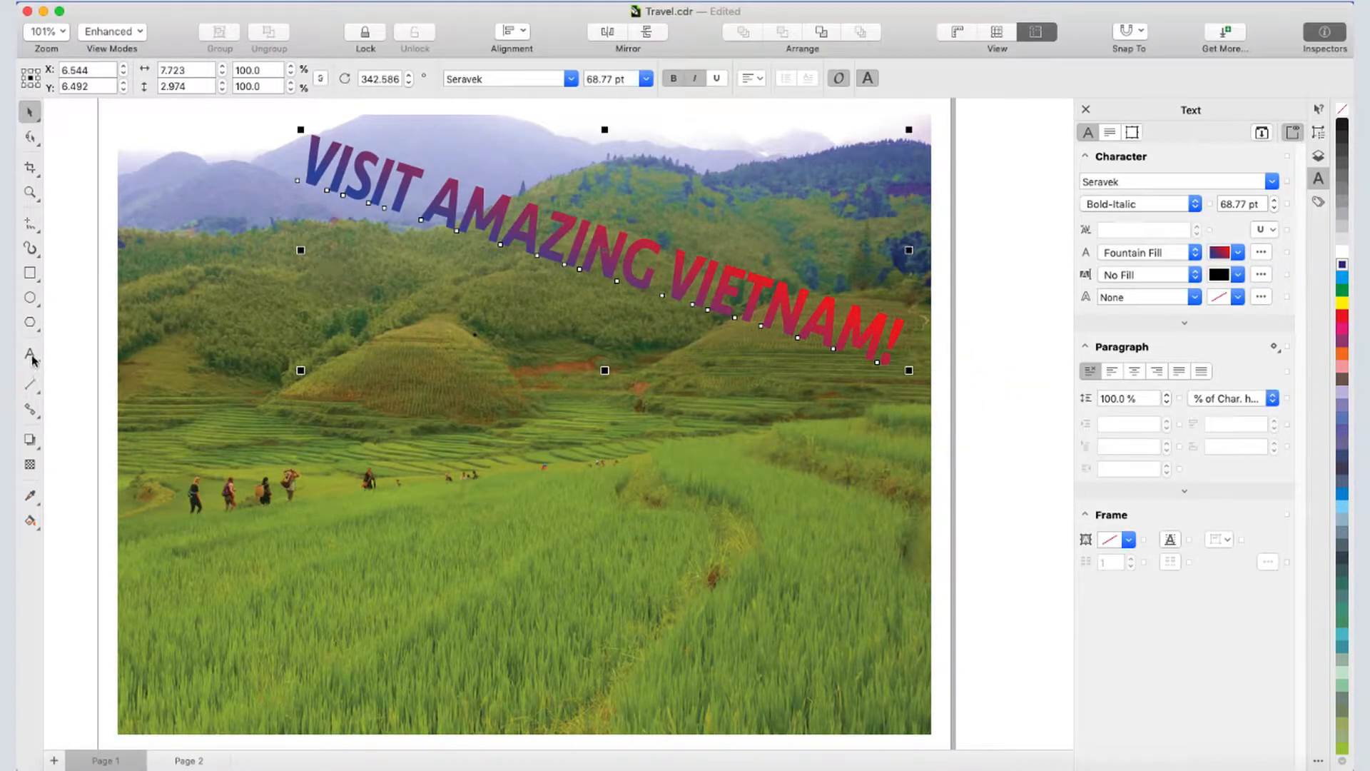
left_click_drag(466, 192, 648, 264)
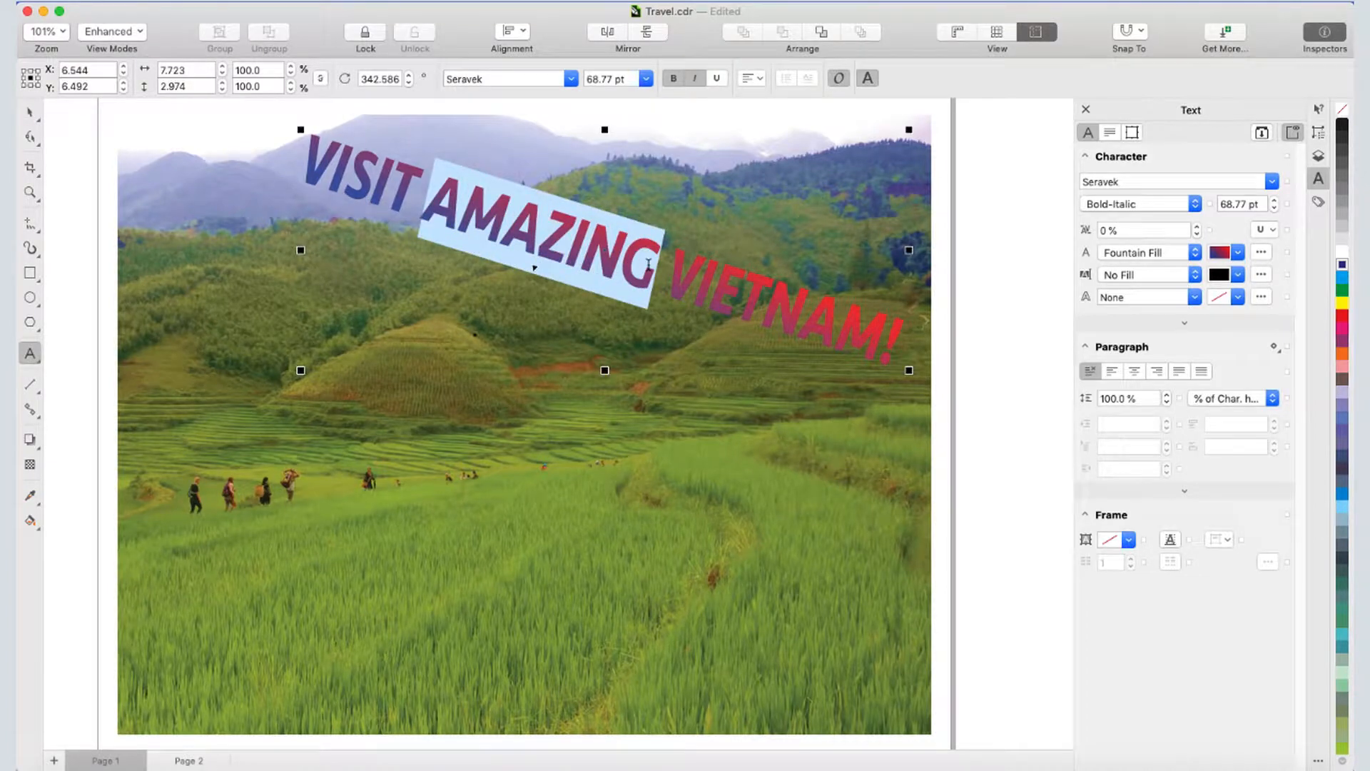
left_click(648, 77)
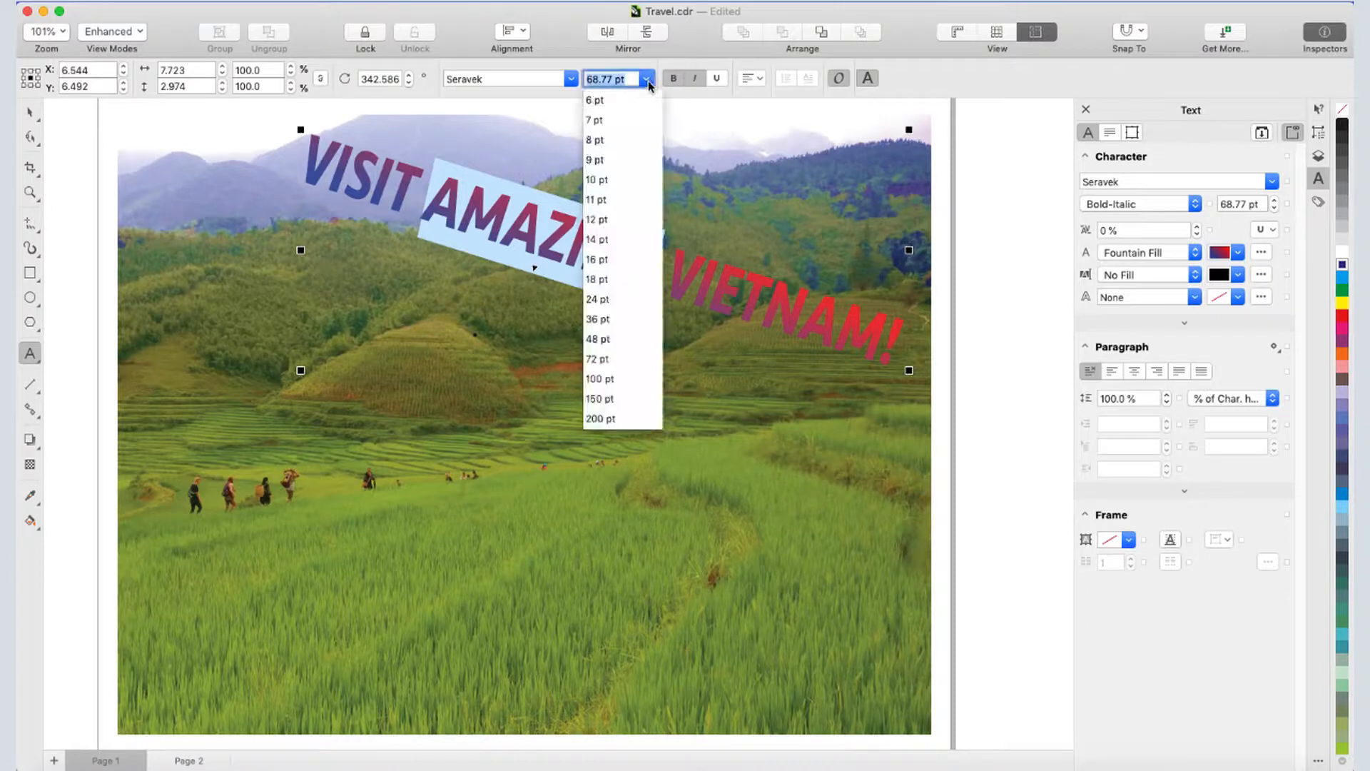
left_click(610, 359)
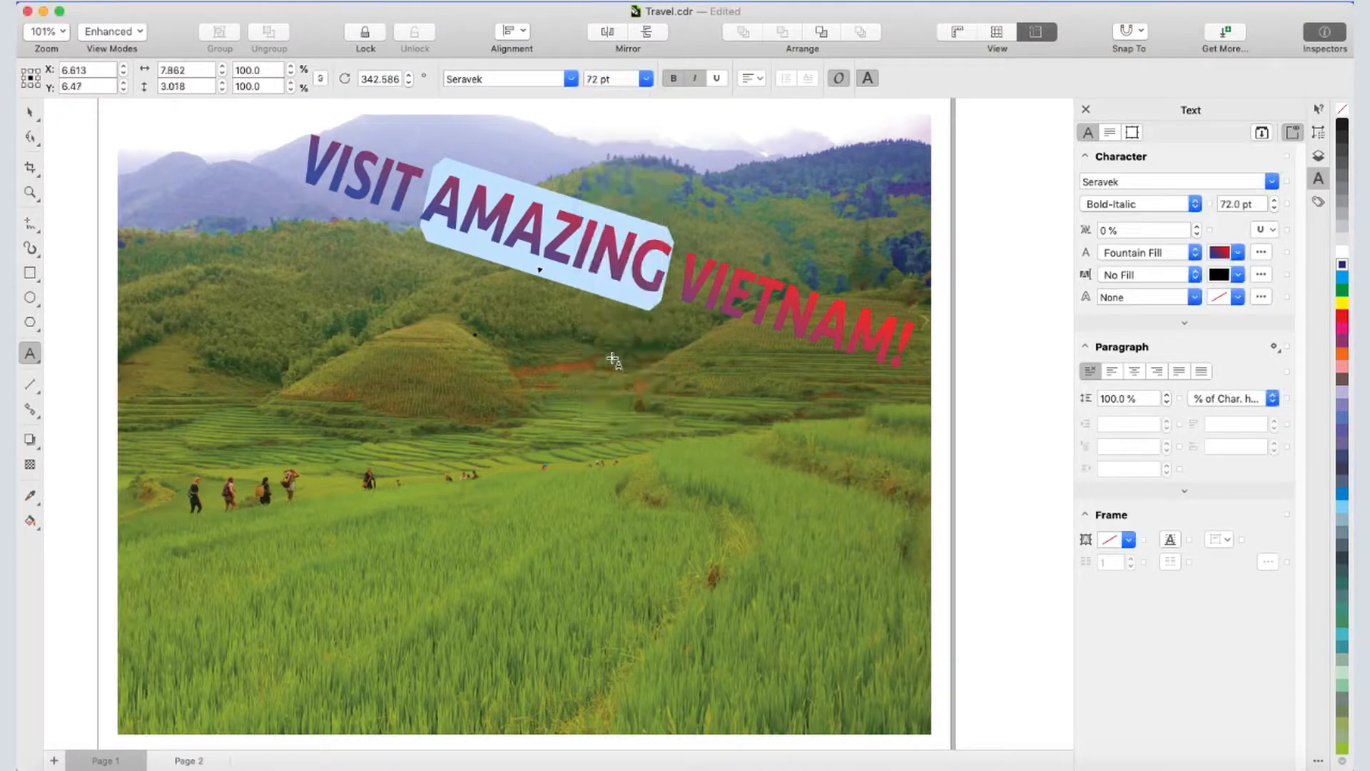
left_click(1342, 127)
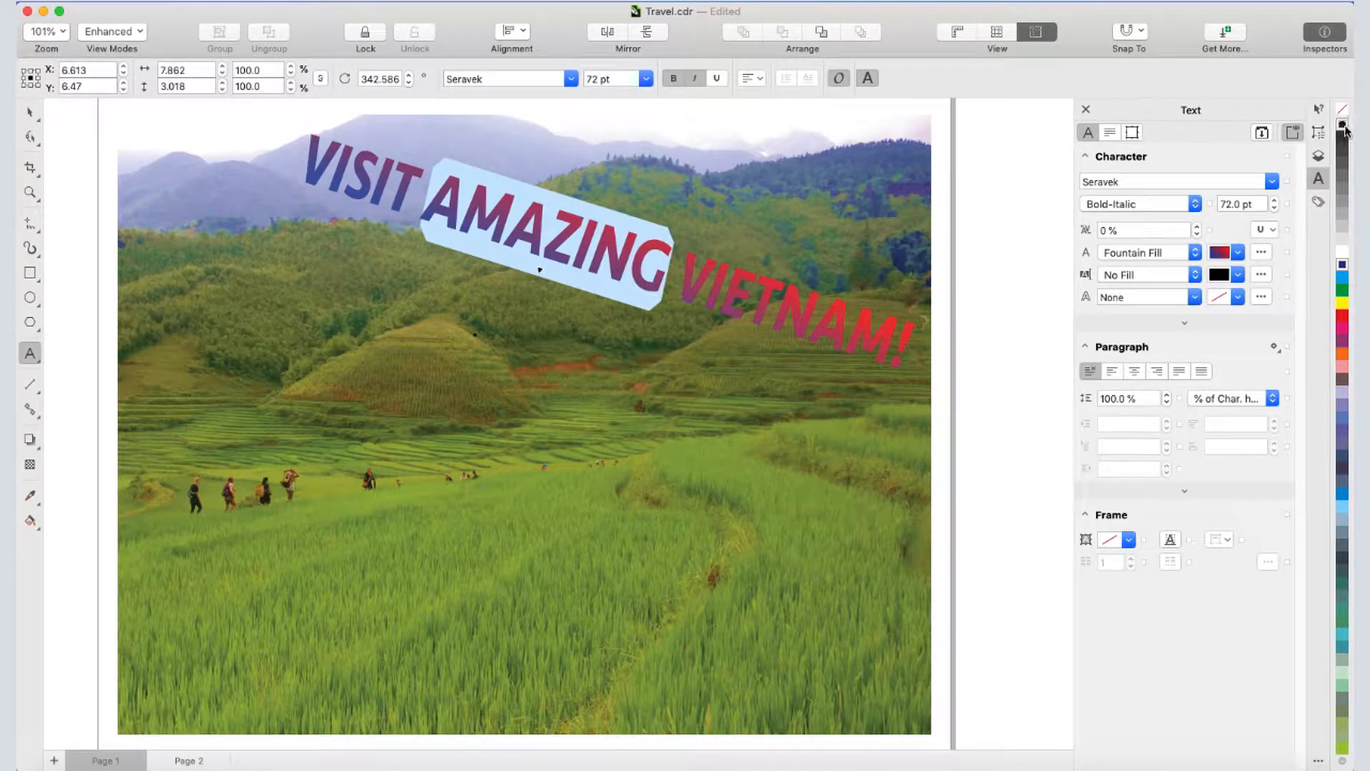
left_click(1197, 227)
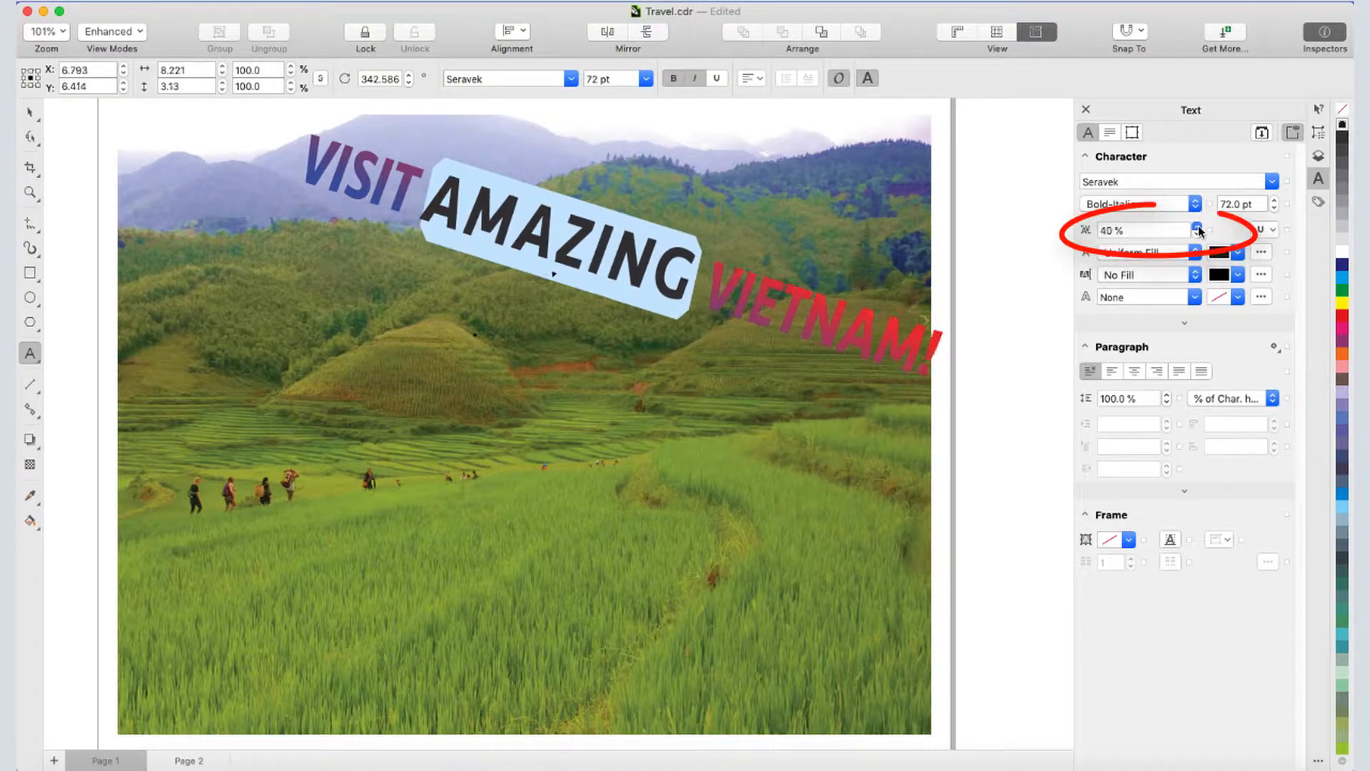
left_click(30, 112)
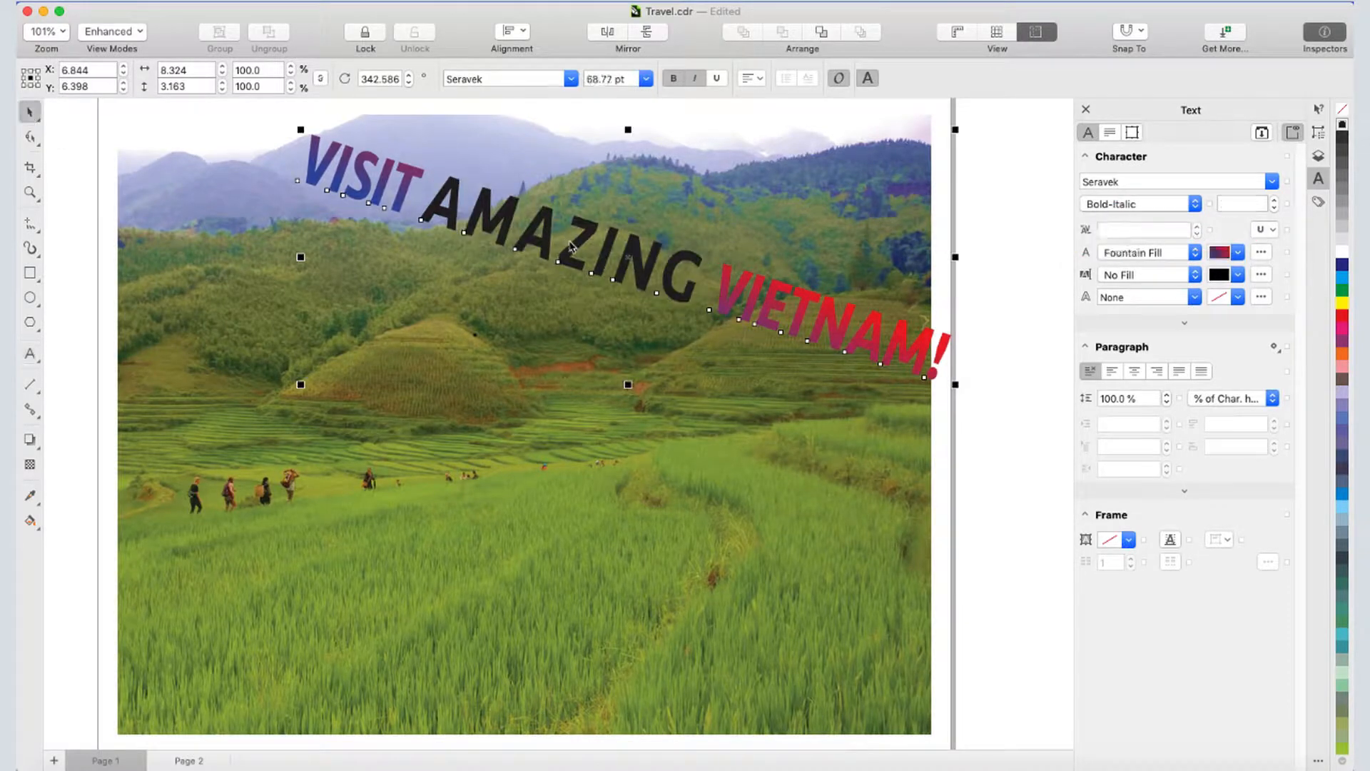
left_click_drag(560, 250, 507, 254)
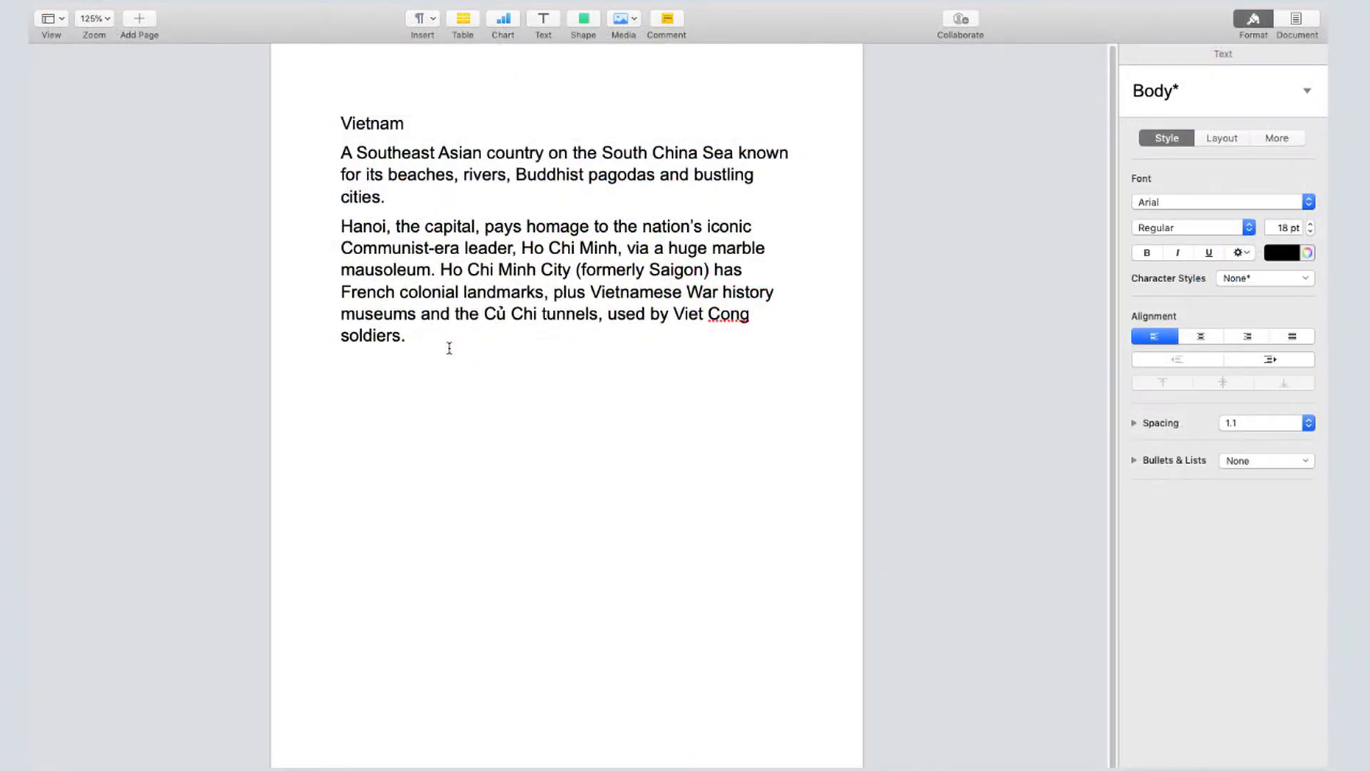
- Copy the Vietnam description from the text document and paste it into a new paragraph text frame, about 3.3 by 3.5 inches, on the grass field
left_click_drag(449, 347, 342, 132)
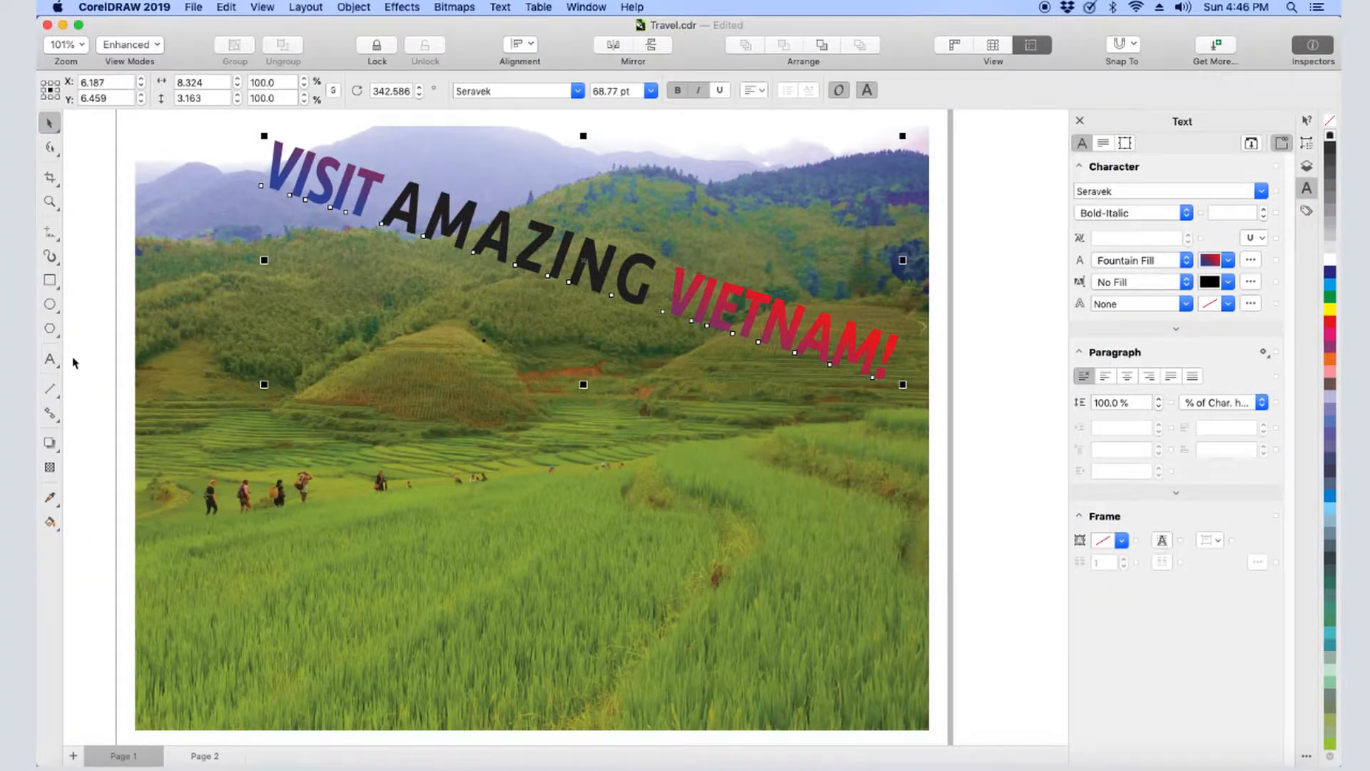
left_click(55, 363)
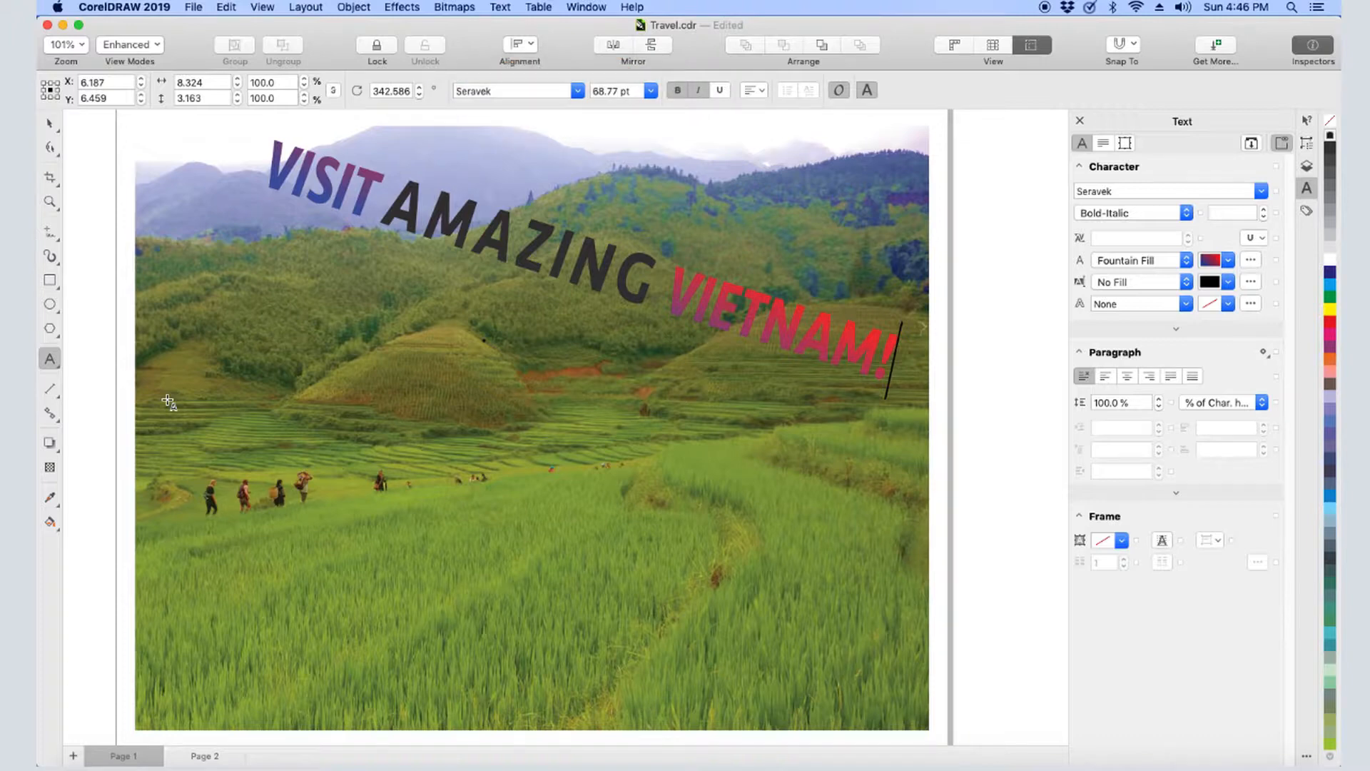
left_click_drag(611, 433, 862, 699)
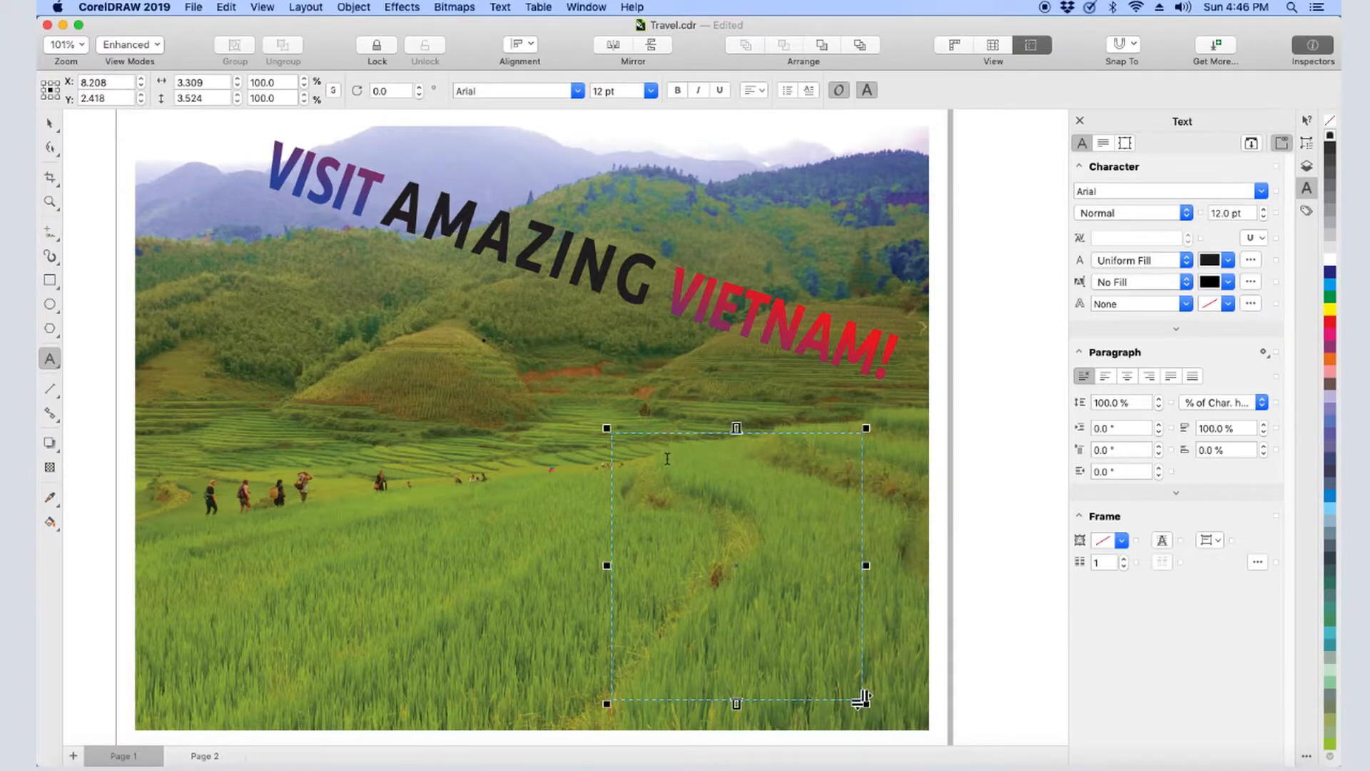
key("super+v")
left_click(751, 342)
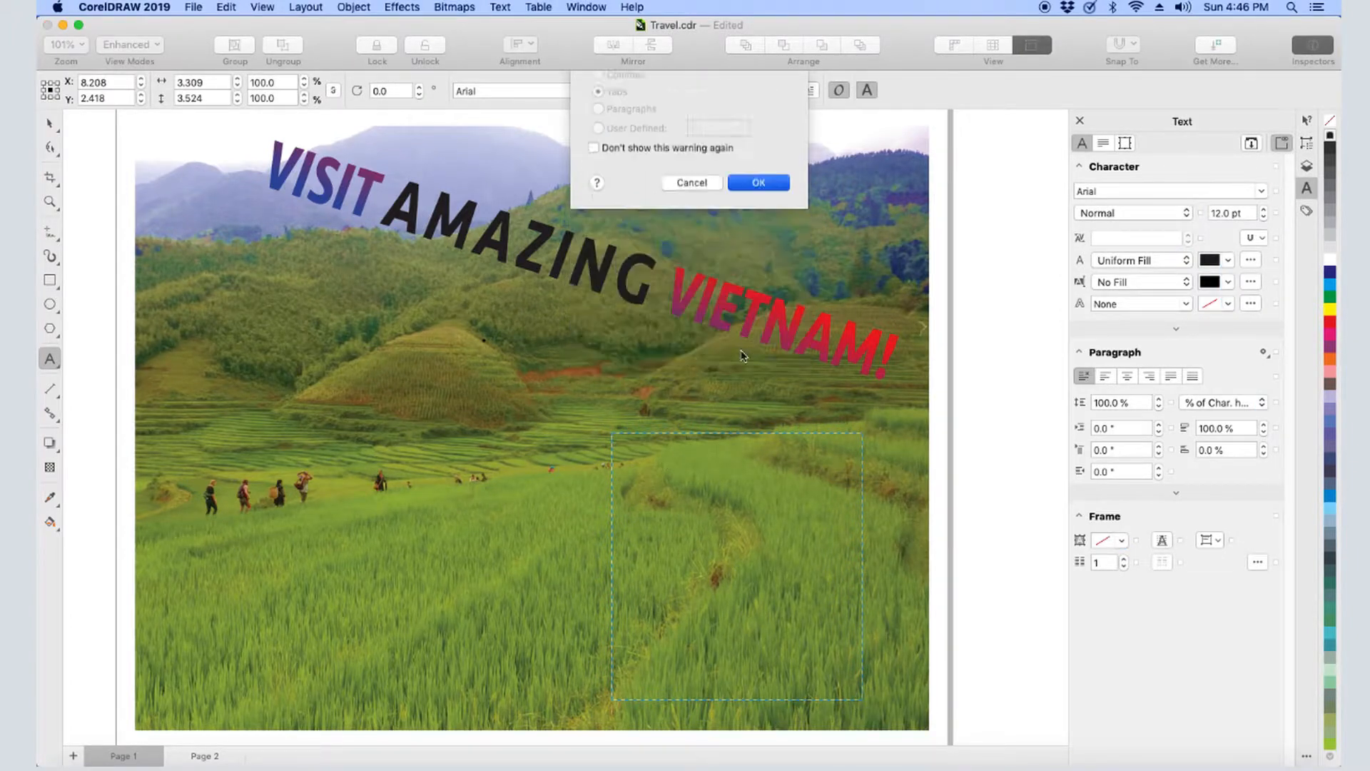
- Move the paragraph text frame up and right, and resize it to about 4.14 by 2.54 inches
left_click(49, 126)
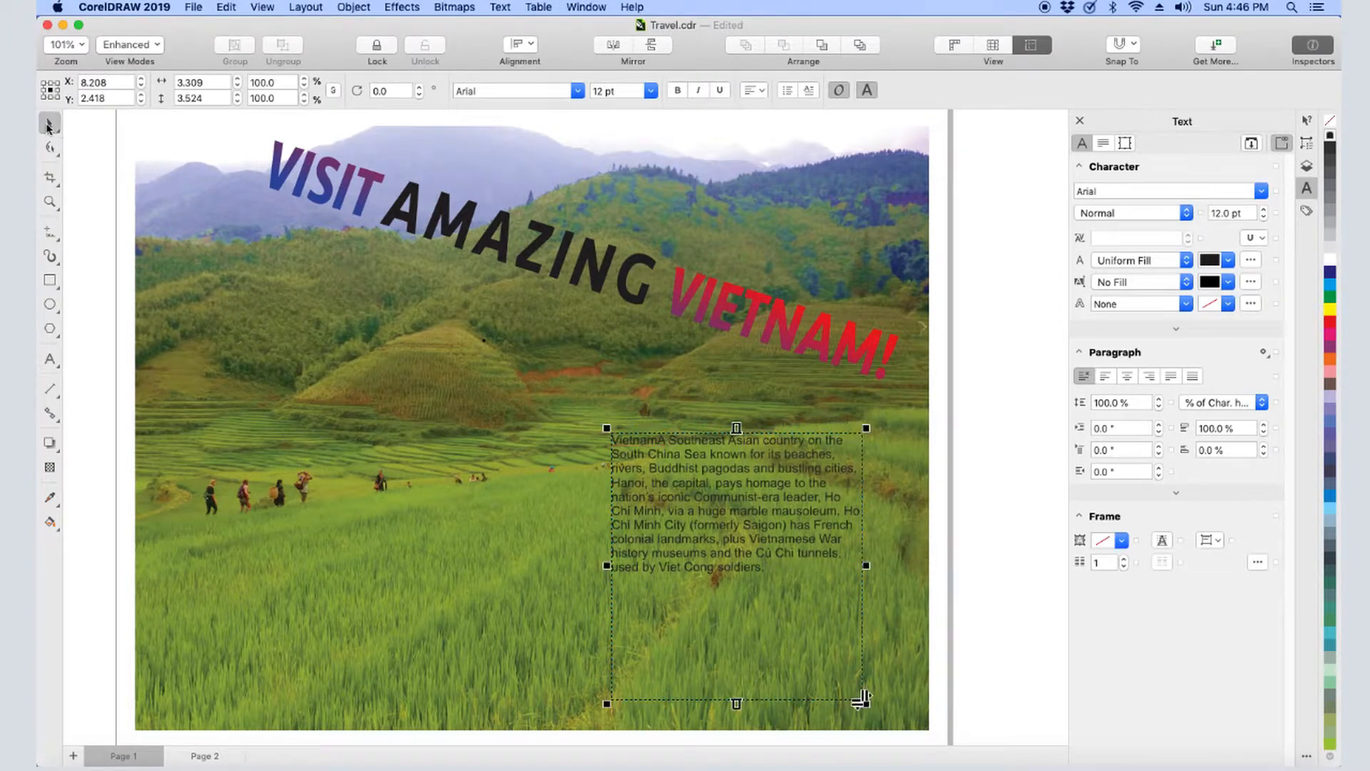
left_click_drag(742, 531, 763, 508)
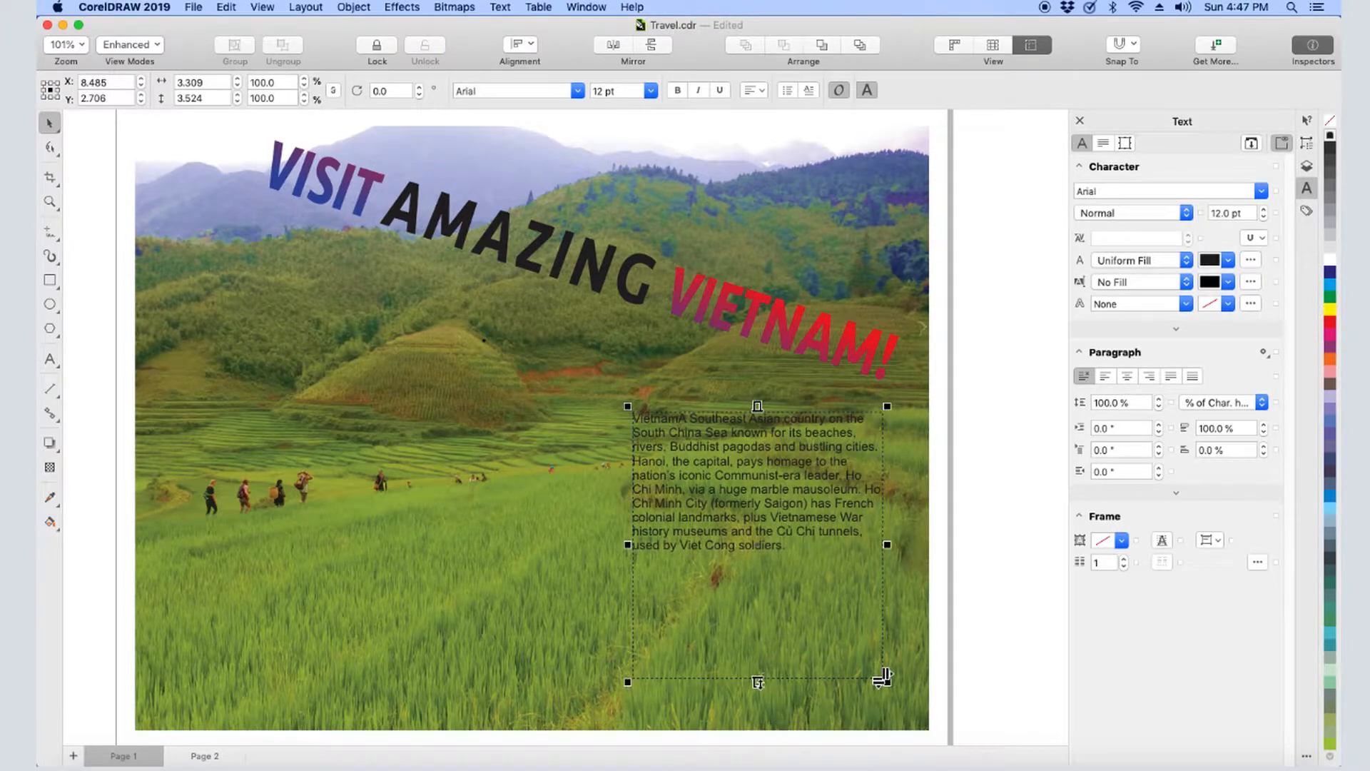
left_click_drag(759, 612, 760, 604)
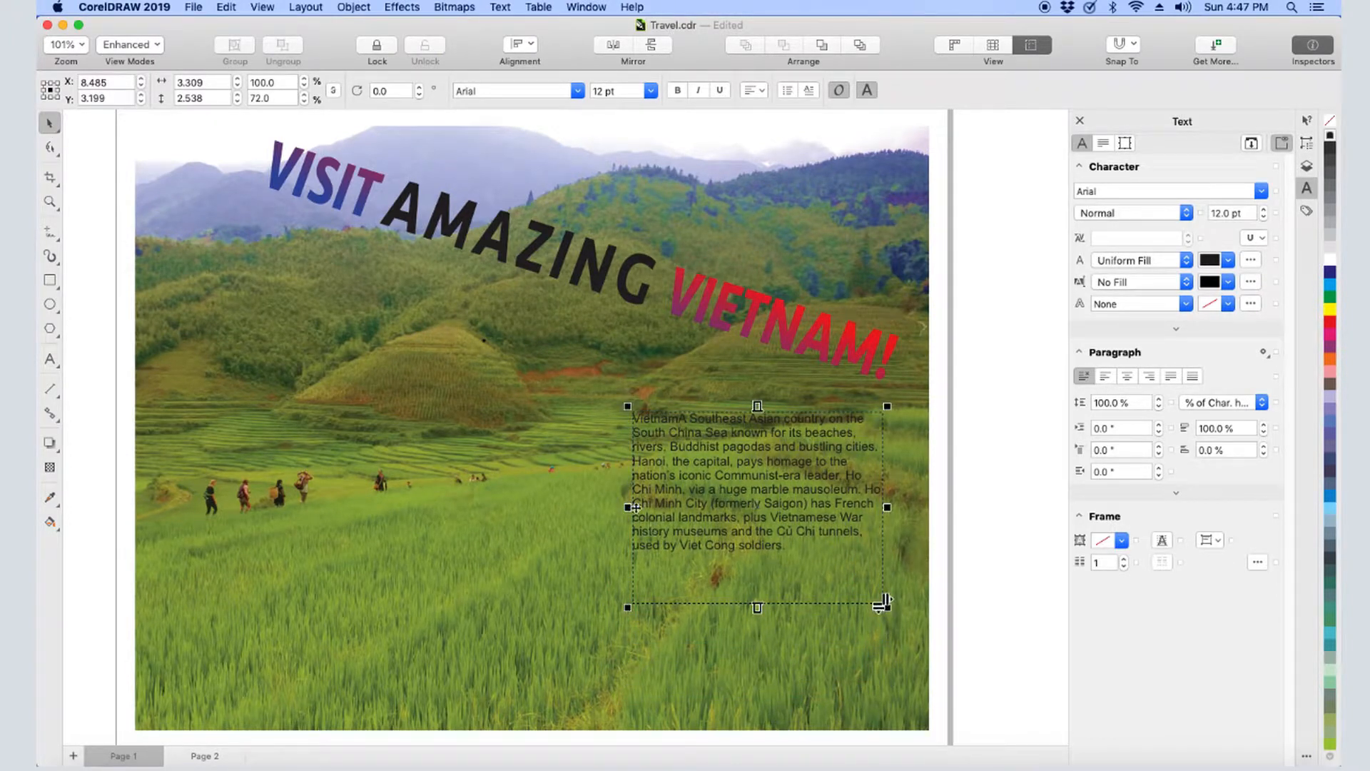
left_click_drag(628, 508, 566, 509)
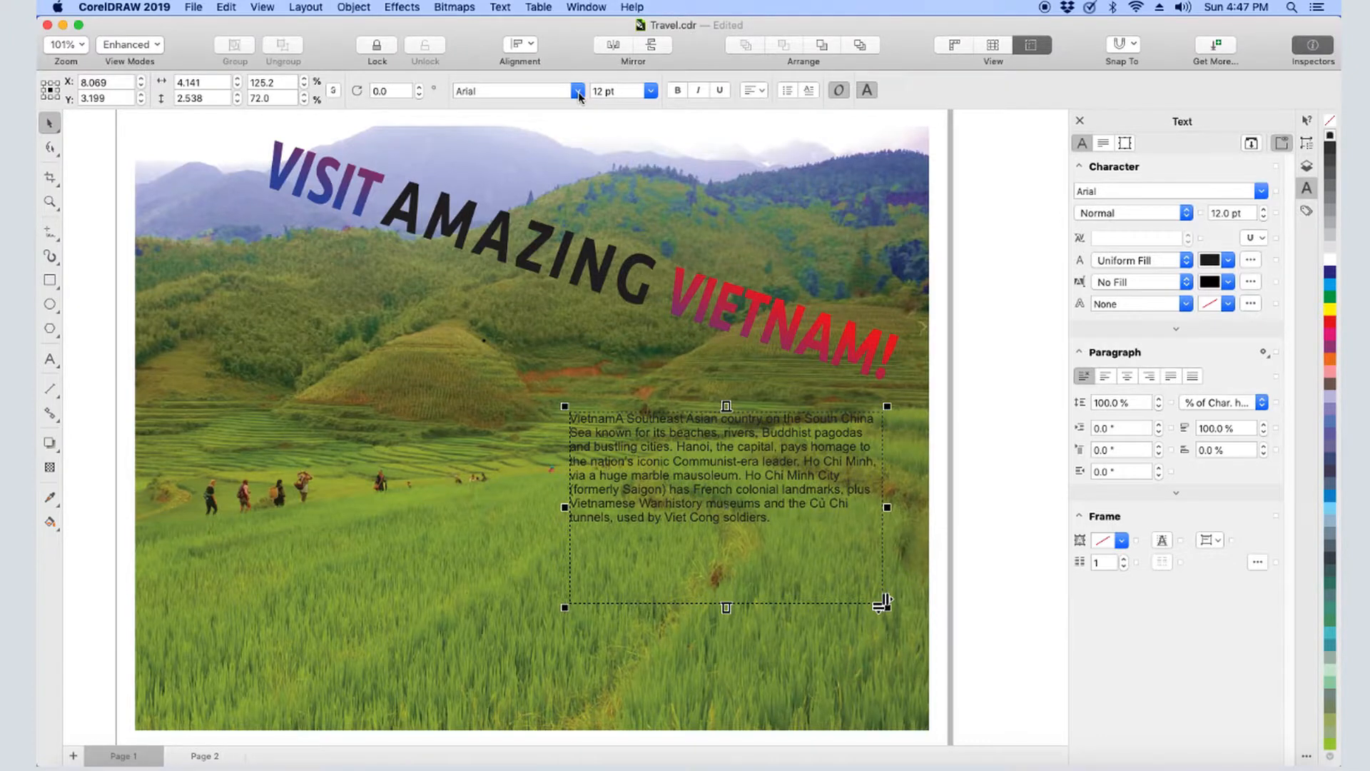
- Format the paragraph text in Arial Rounded MT Bold at 14 pt with a dark blue fill
left_click(577, 91)
left_click(582, 192)
left_click(651, 91)
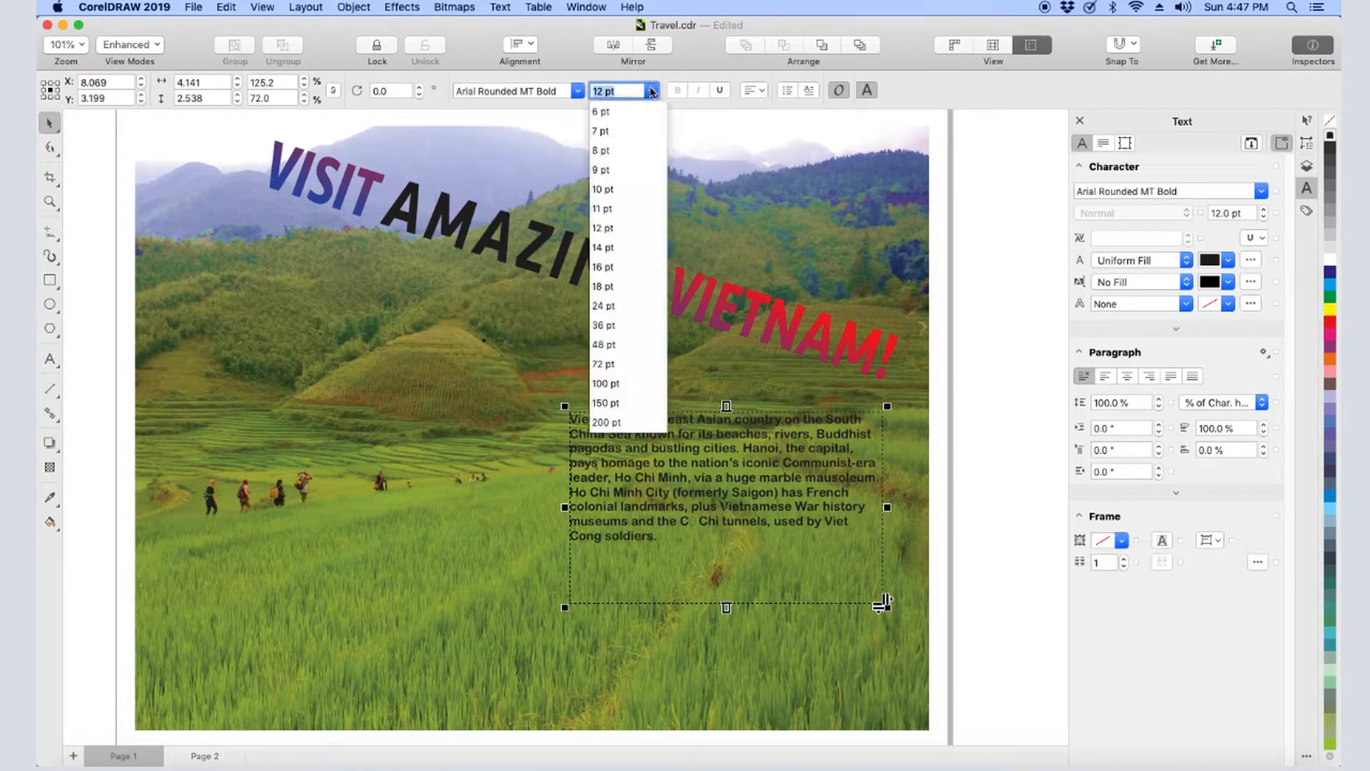
left_click(616, 247)
left_click(1329, 272)
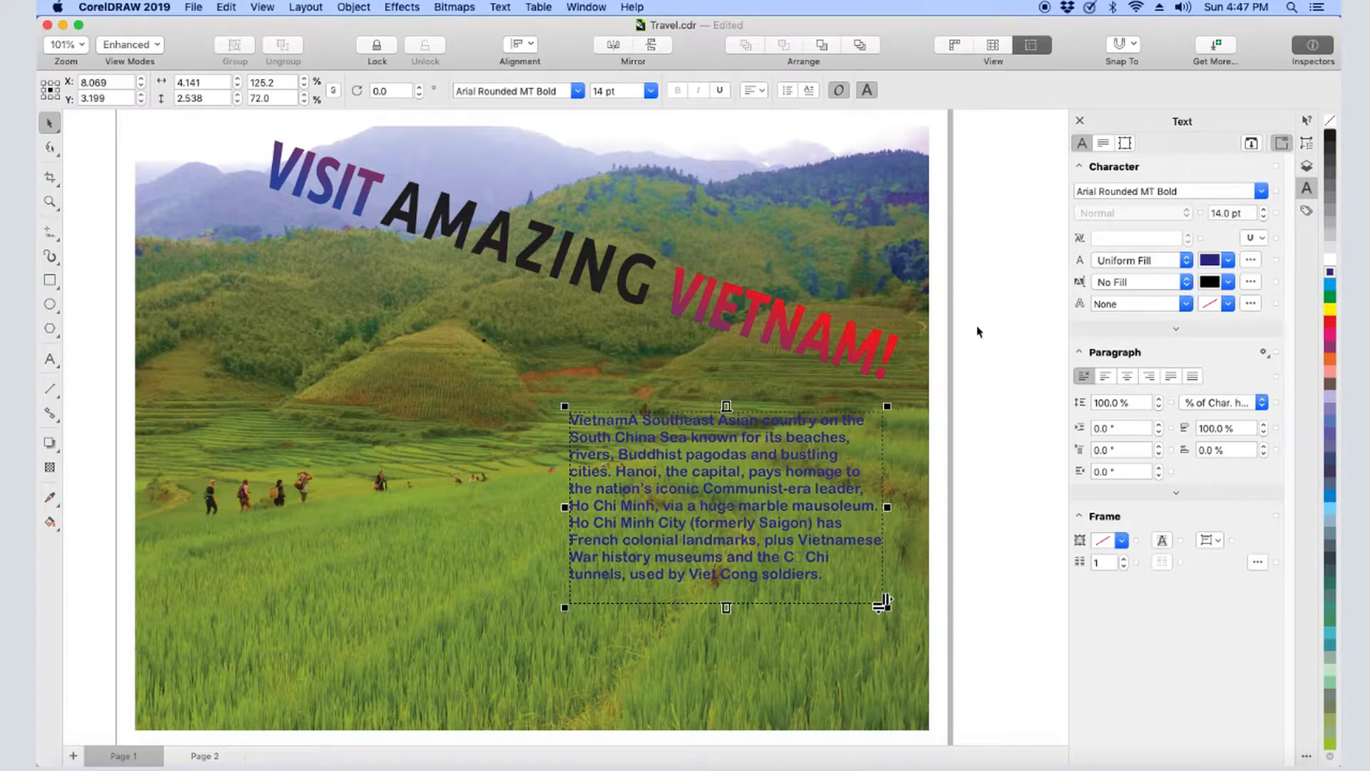
- Color the opening word "Vietnam" red and separate it from the description with a blank line
double_click(628, 421)
left_click_drag(630, 420, 570, 420)
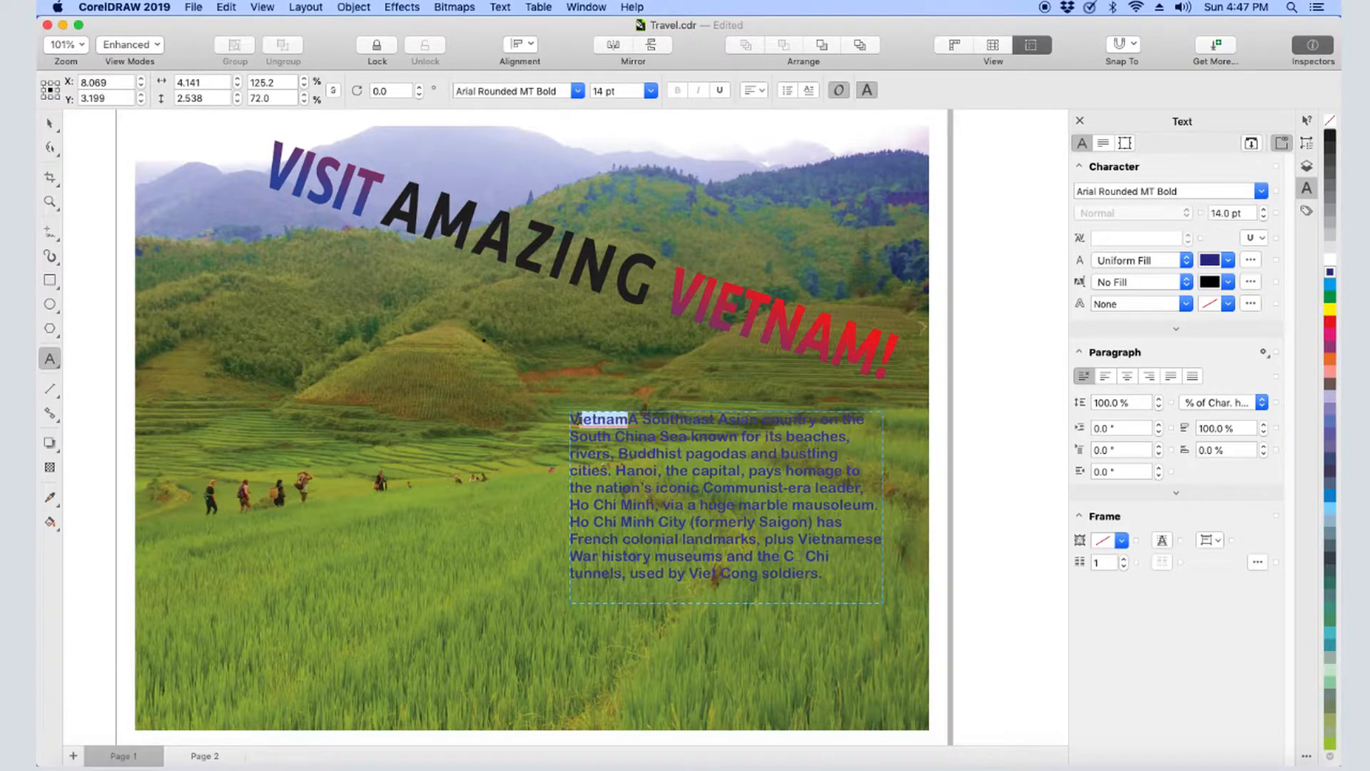
left_click(1329, 321)
key("Right")
key("Return")
key("Return")
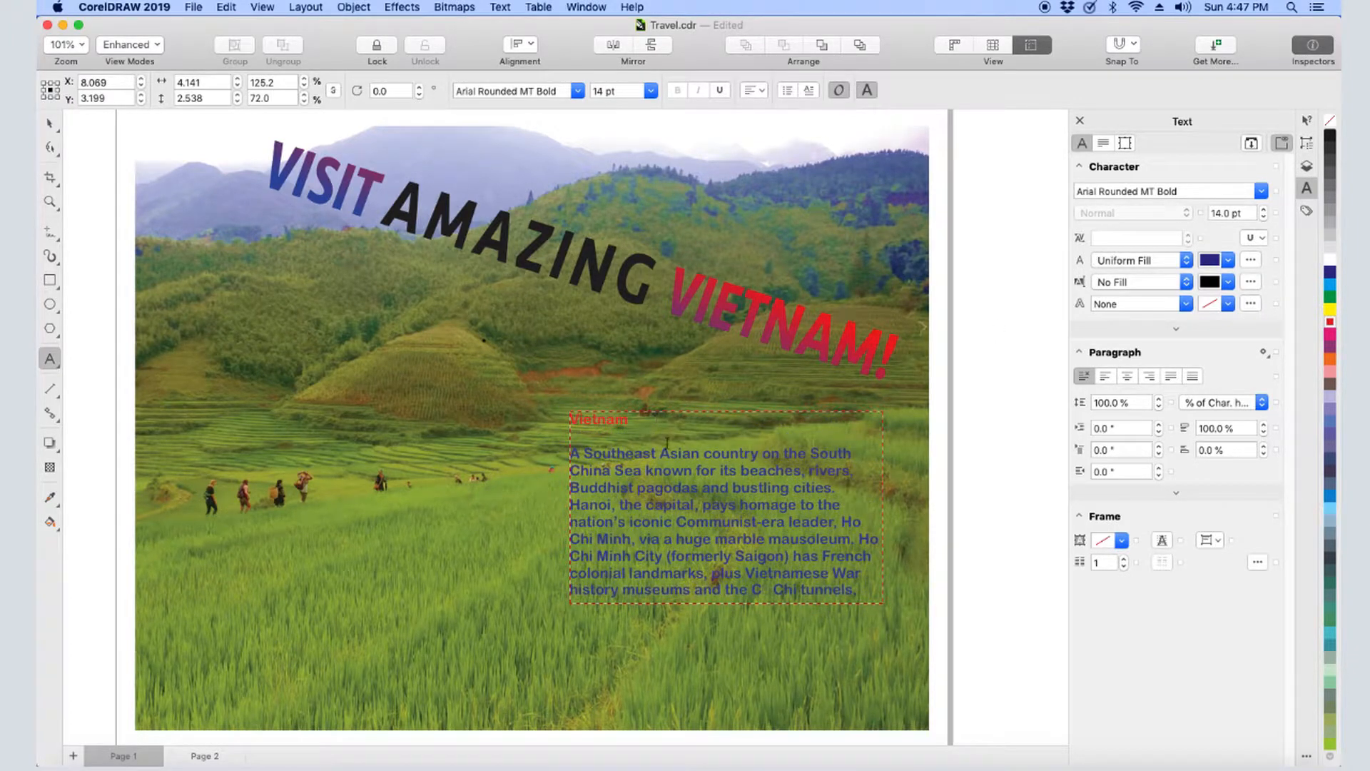
- Insert a blank line before the sentence beginning with "Hanoi" to start a new paragraph
key("Down")
key("Down")
key("Down")
key("Return")
key("Return")
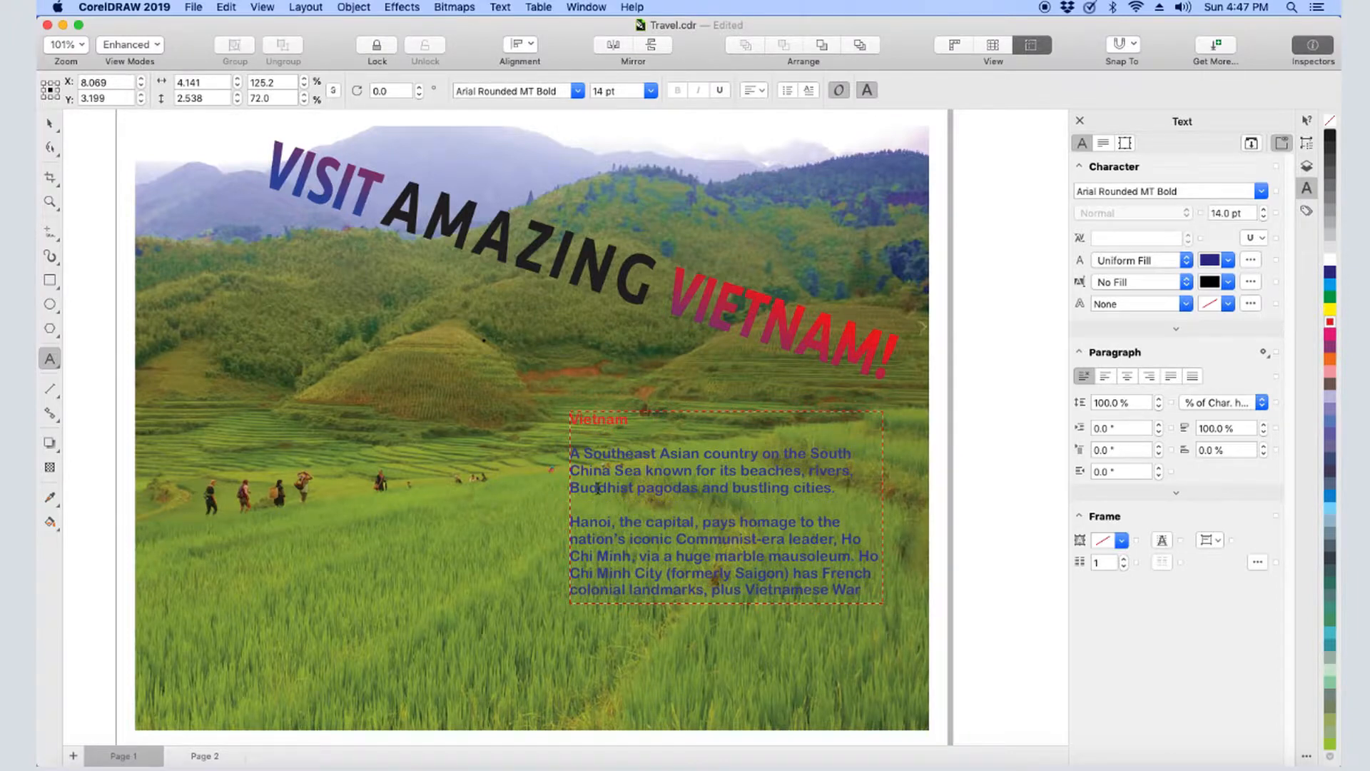
- Extend the text frame to a height of about 3.14 inches and give it a pale green background color
left_click(49, 123)
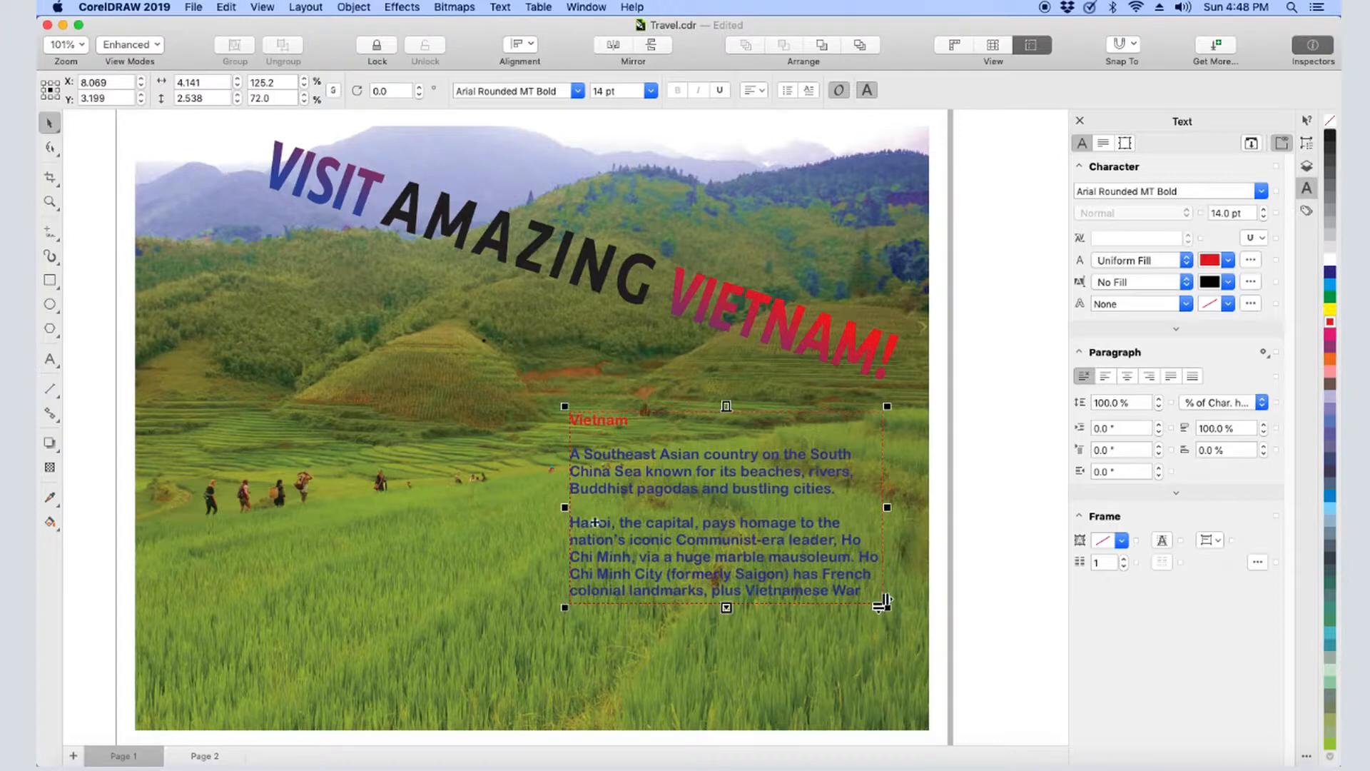
left_click_drag(726, 608, 728, 656)
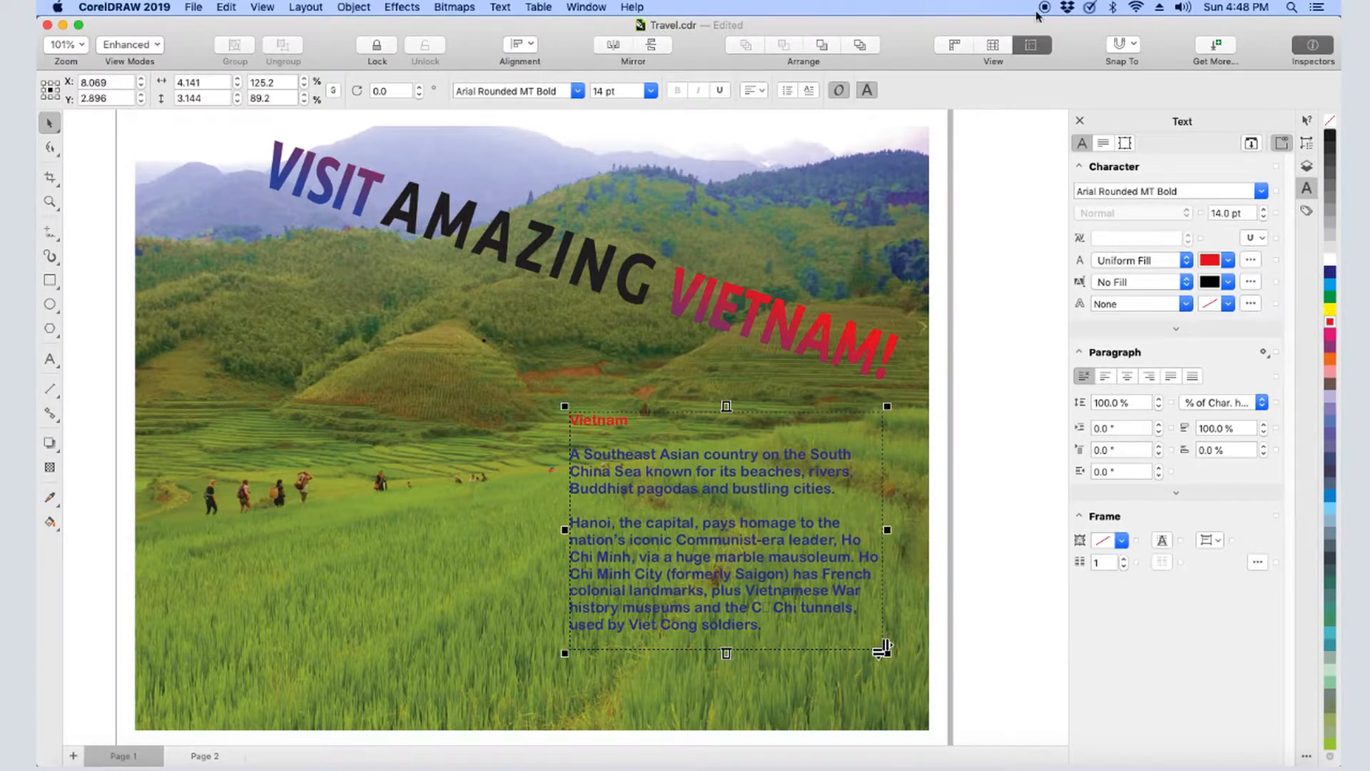
left_click(1120, 542)
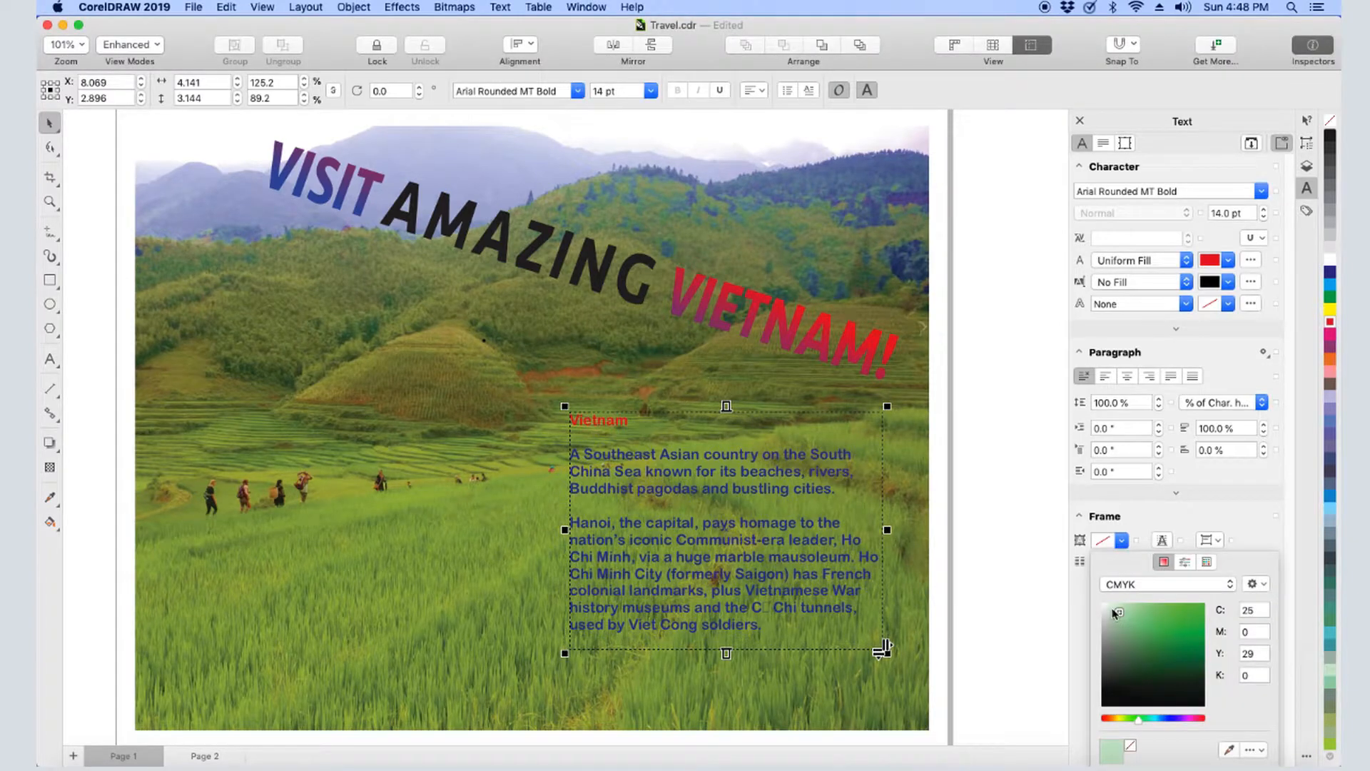
left_click(1046, 608)
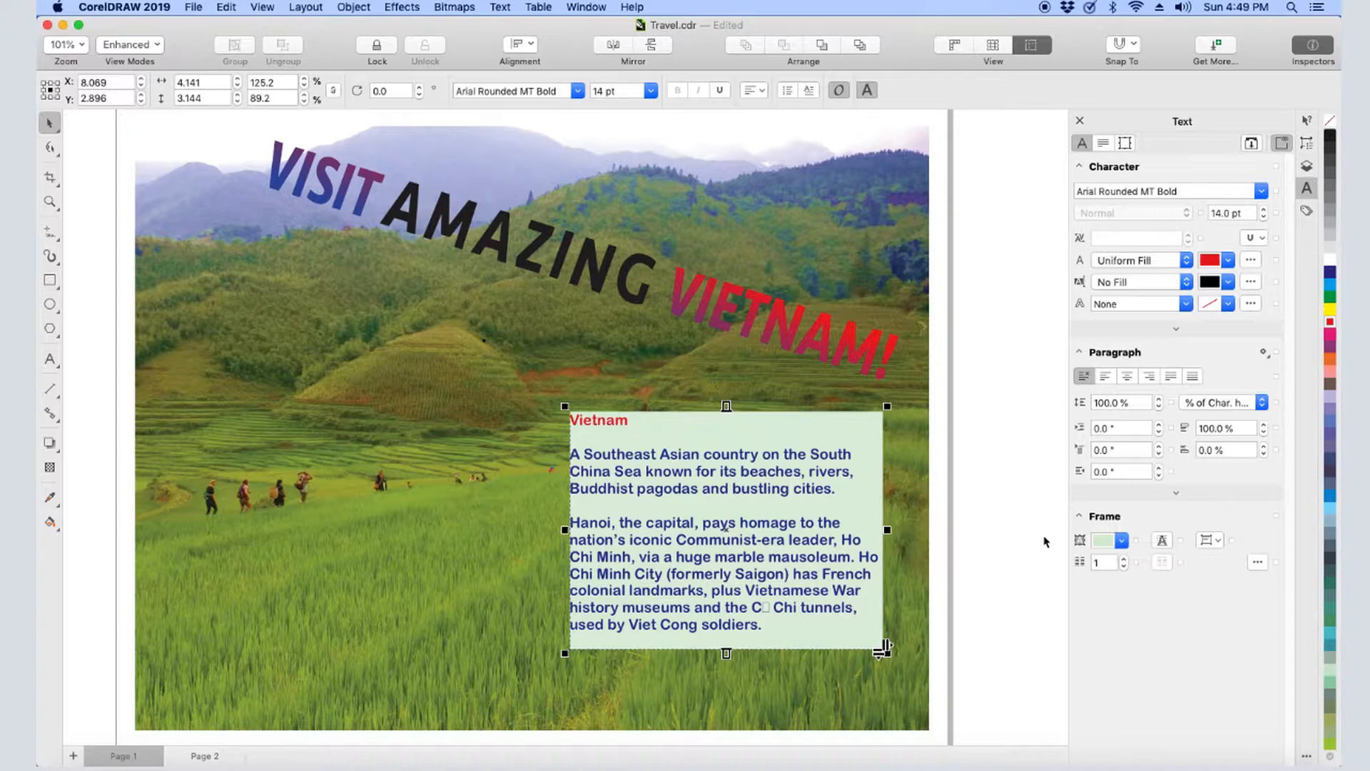
- Draw a smooth curve along the mountain ridgeline, from the photo's left edge to the far hill on the right
left_click(50, 241)
left_click(96, 259)
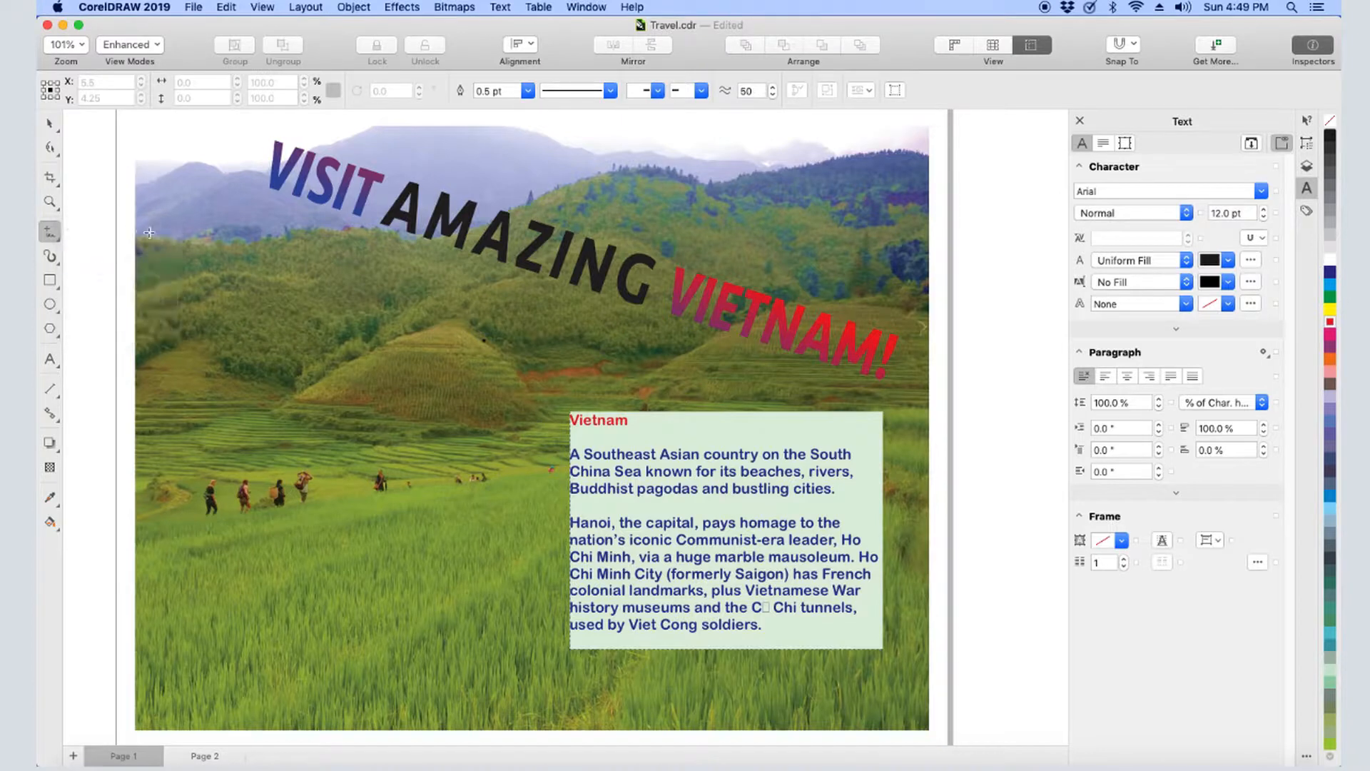
left_click(312, 227)
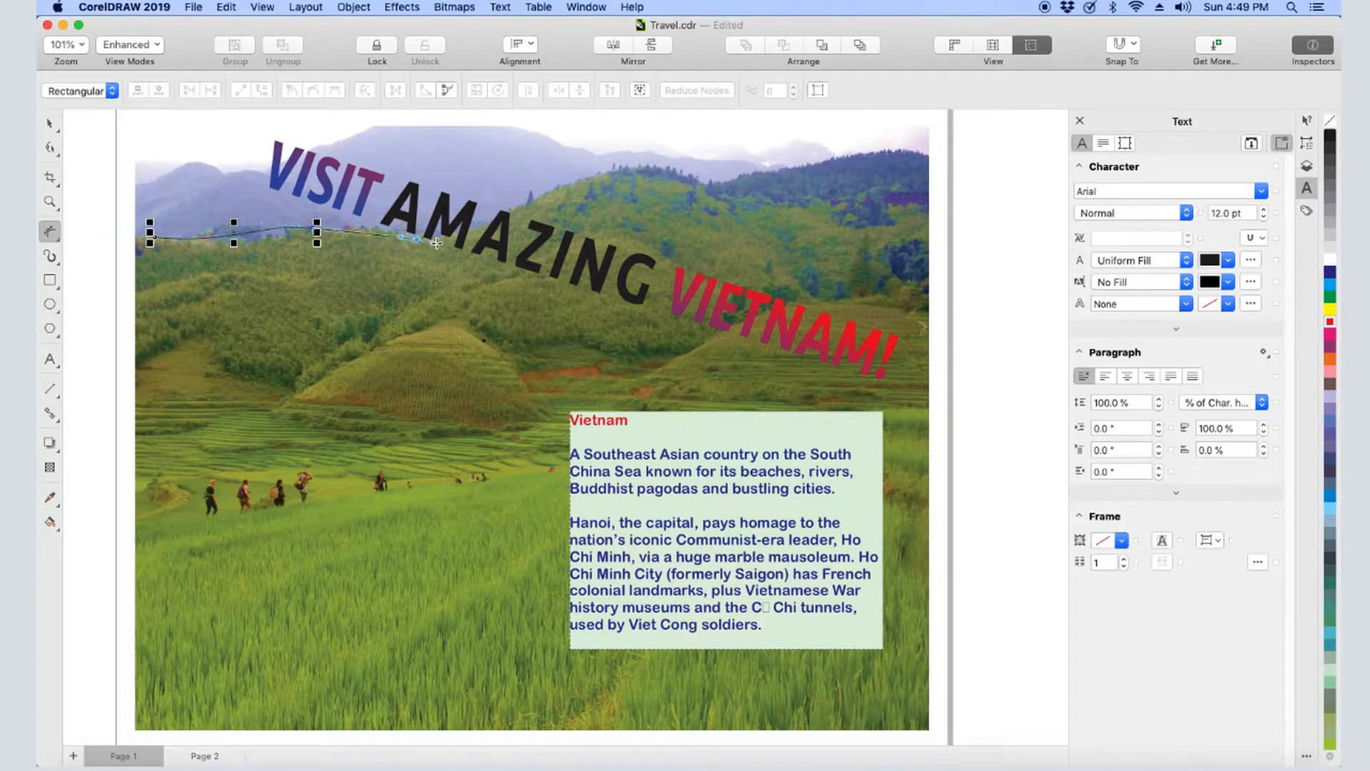
left_click_drag(420, 238, 534, 202)
left_click(598, 172)
left_click(695, 175)
left_click(756, 172)
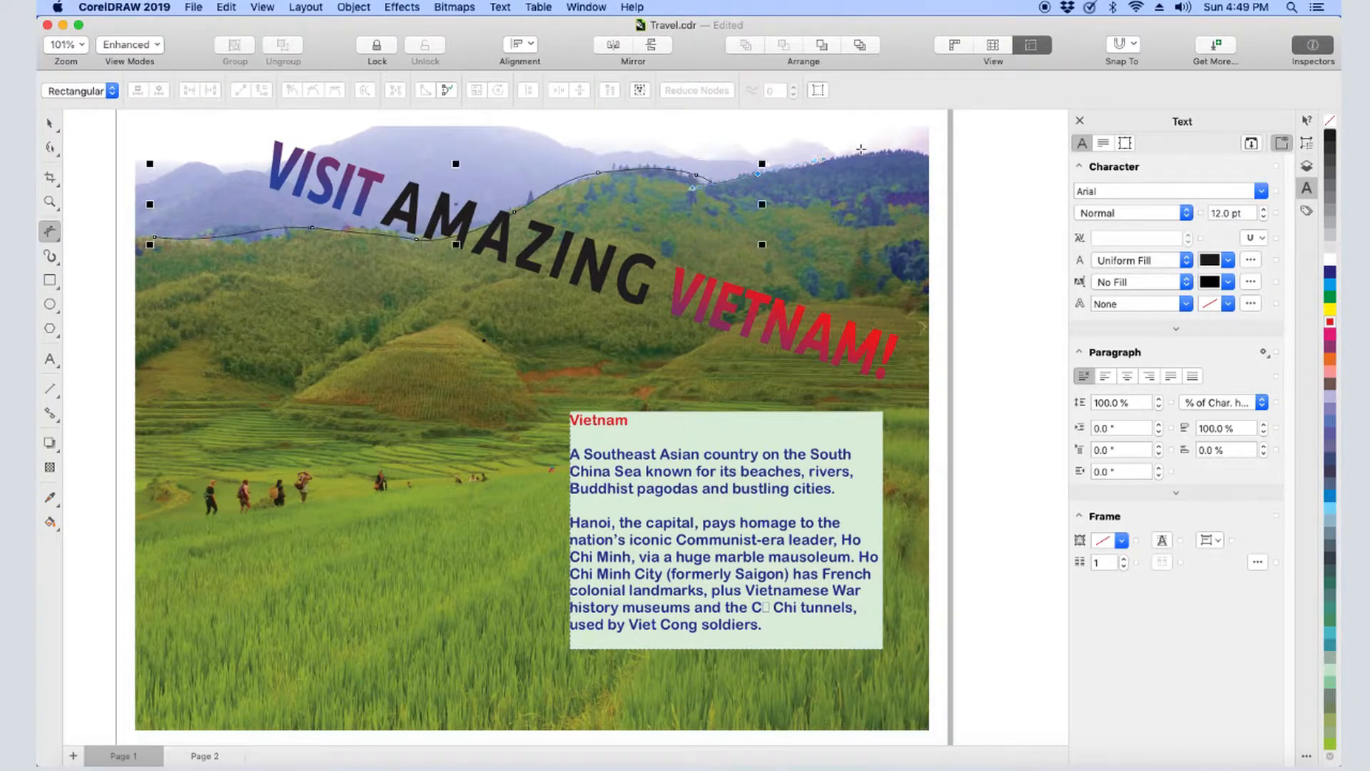
left_click(871, 146)
- Fit the "VISIT AMAZING VIETNAM!" heading to the ridgeline curve, starting near its left end
left_click(55, 127)
left_click(325, 180)
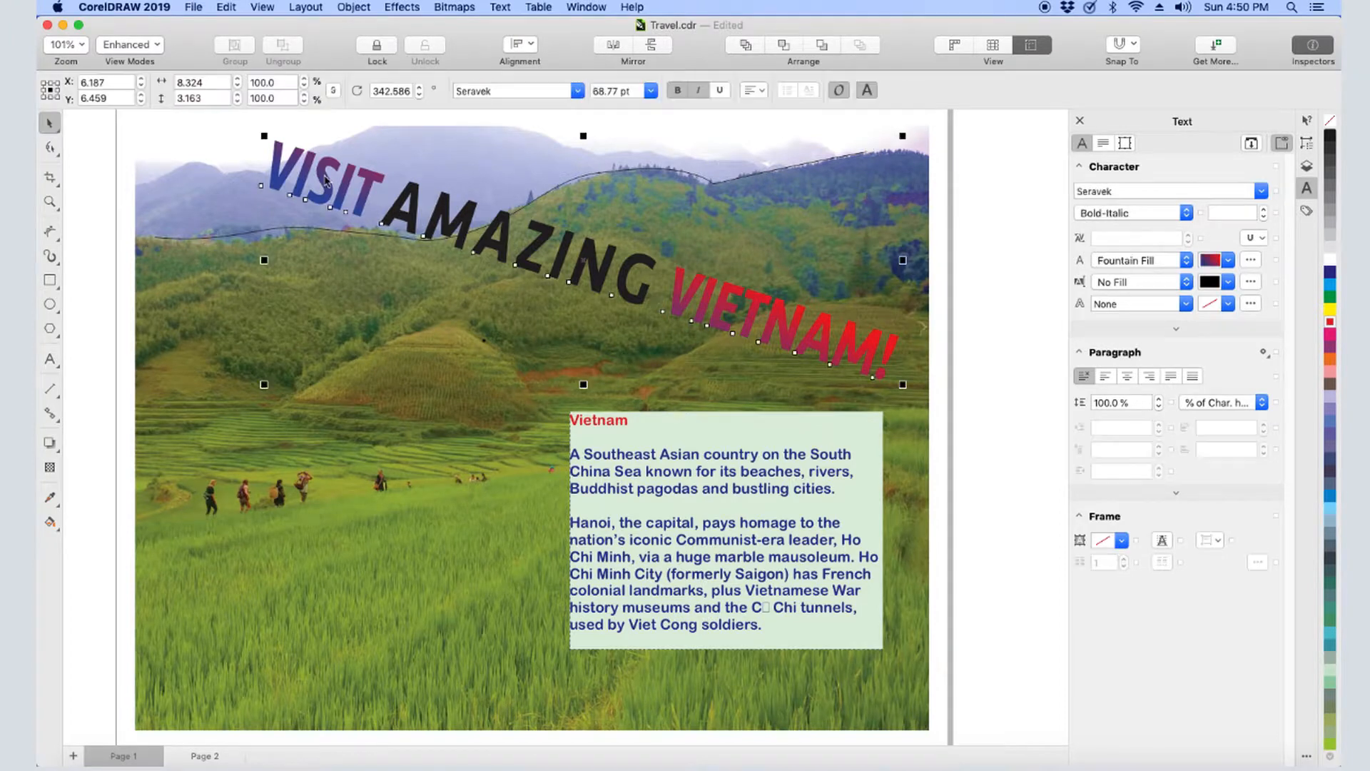
left_click(500, 9)
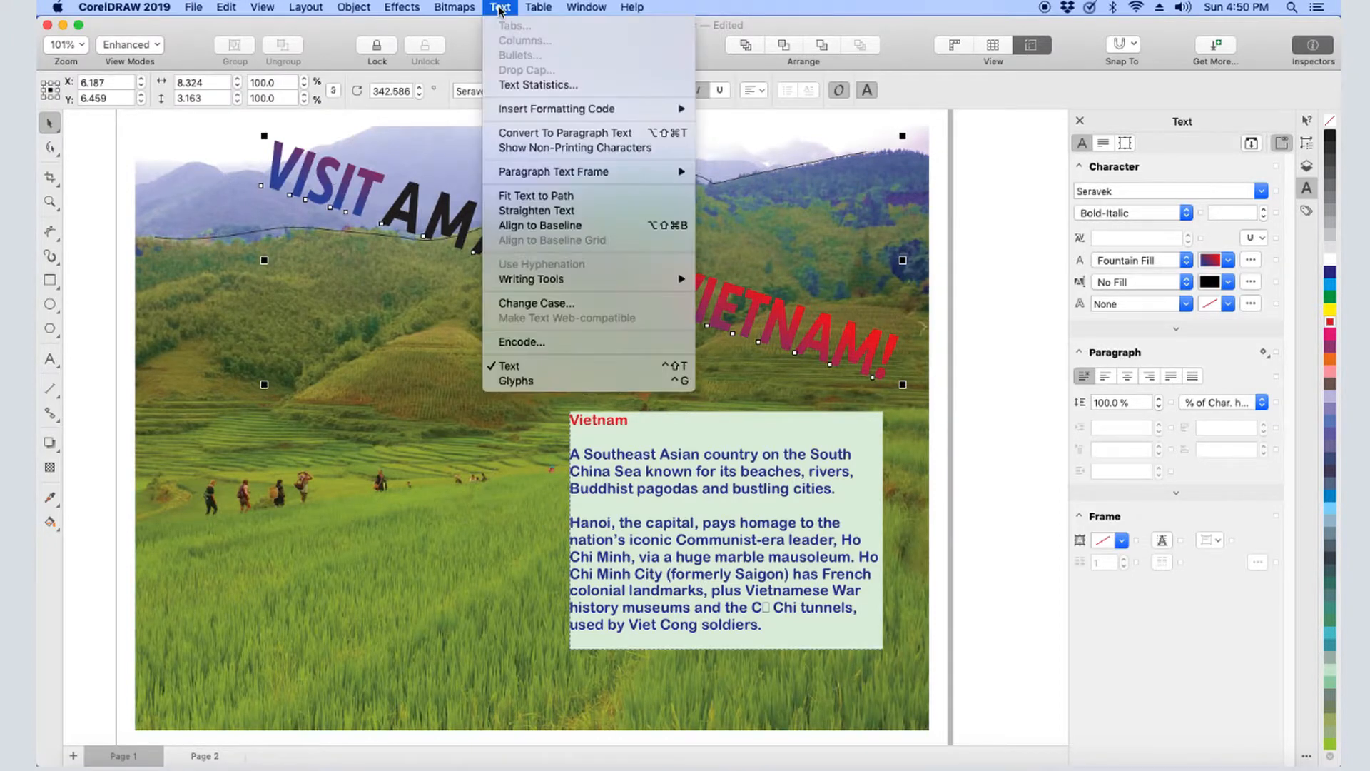
left_click(521, 196)
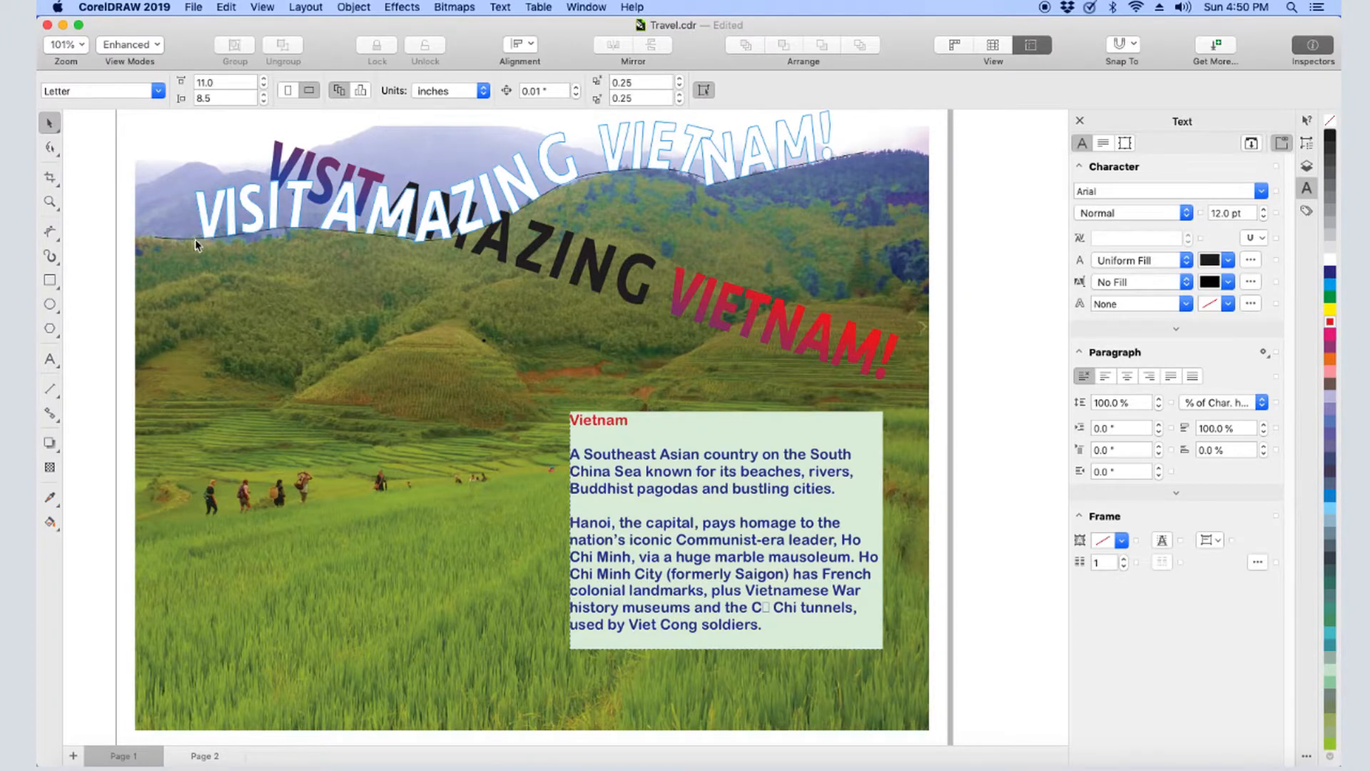
left_click(197, 245)
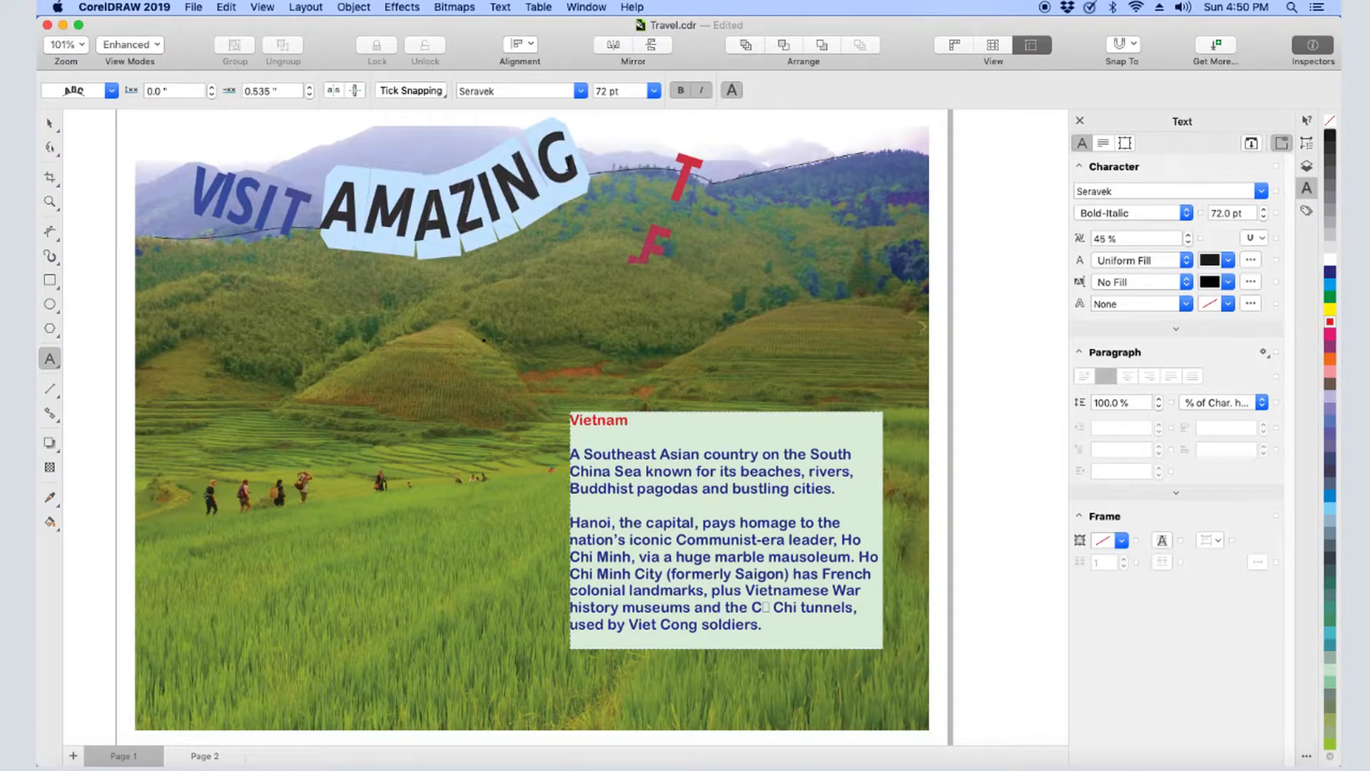
- Set the word "AMAZING" in the curved heading to 48 pt
left_click(654, 91)
left_click(606, 344)
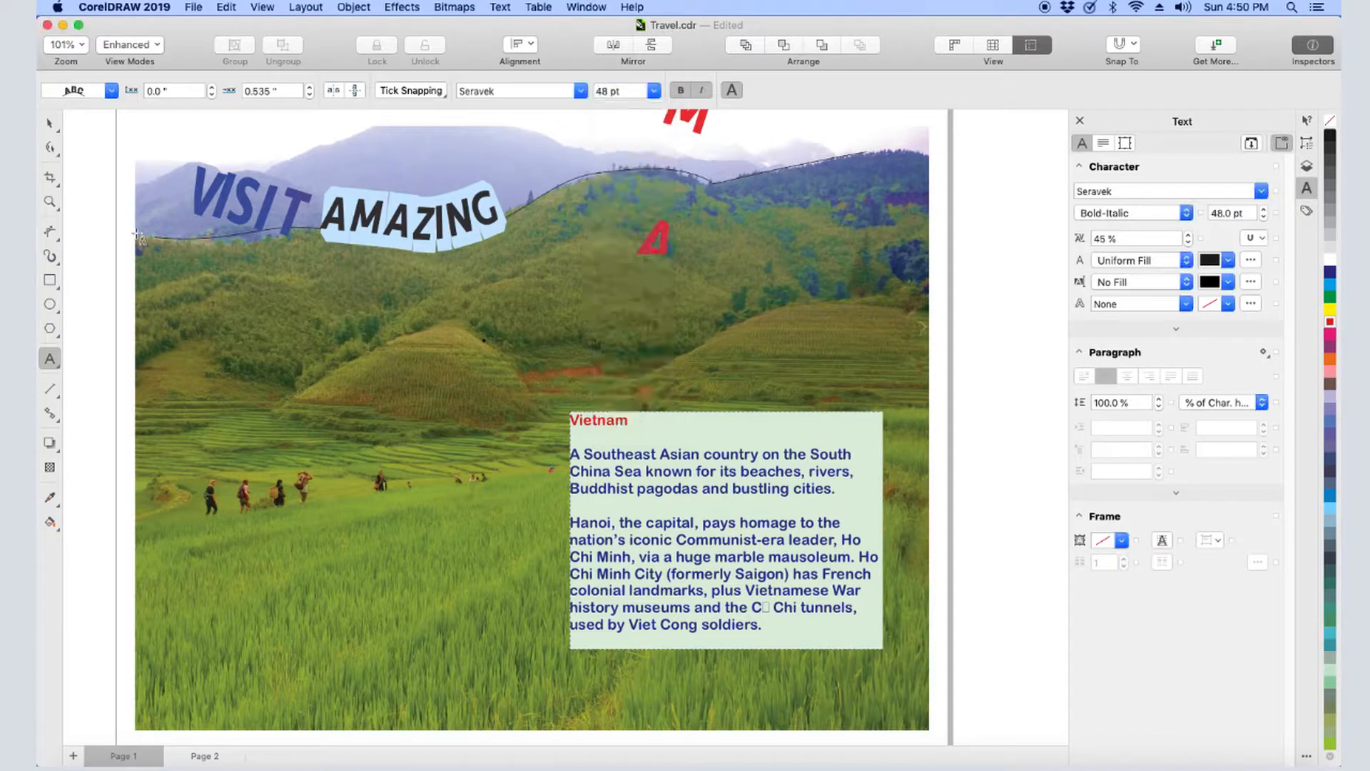
left_click(49, 124)
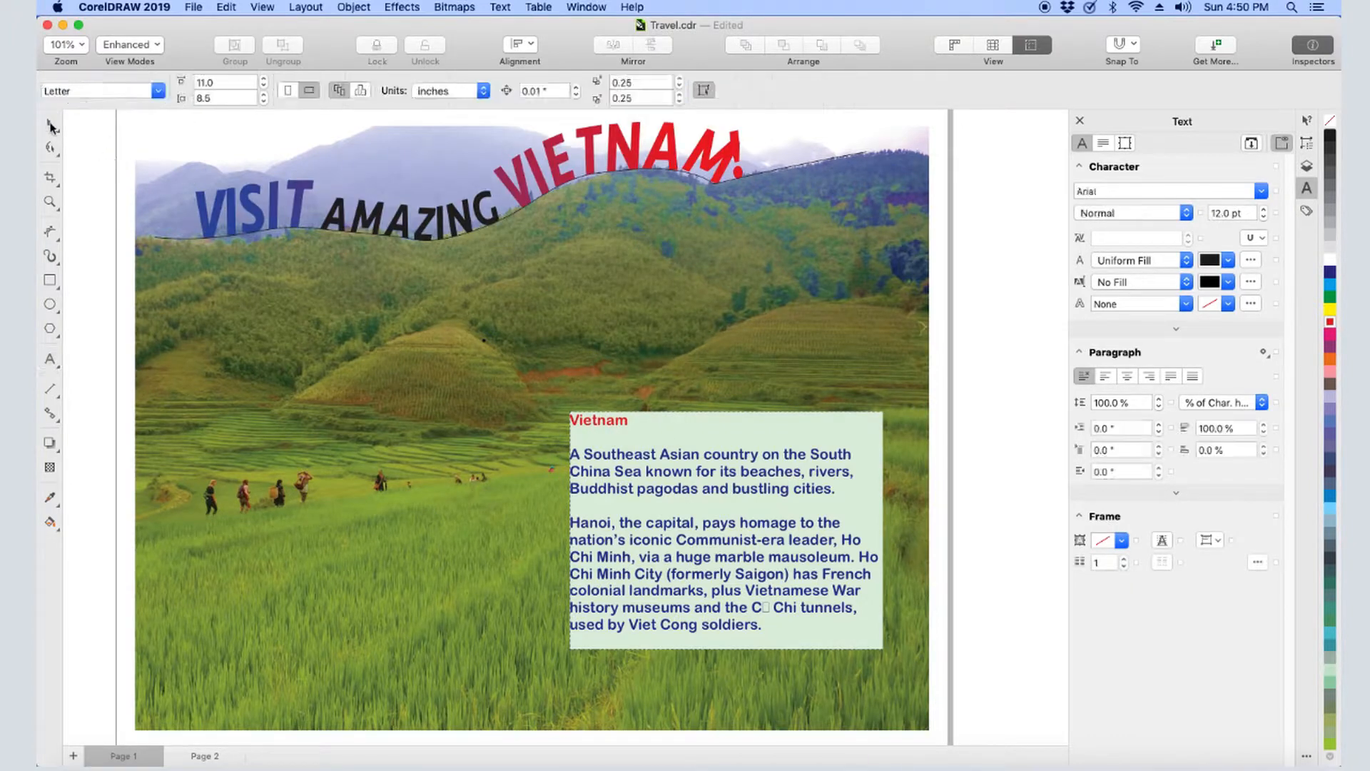
- Delete the curved heading text while keeping the ridgeline curve
left_click(215, 227)
key("Delete")
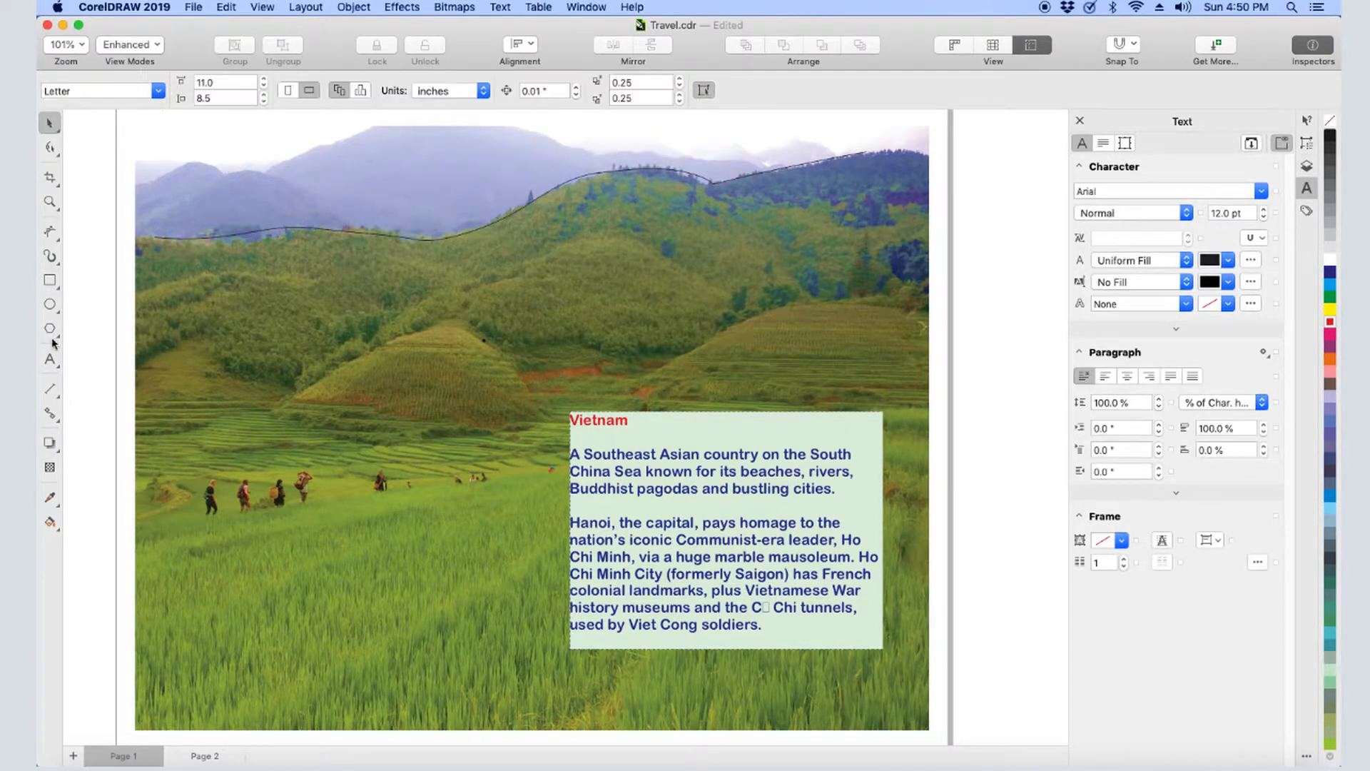
- Add the text "VISIT AMAZING VIETNAM!" directly on the ridgeline curve, starting near its left end
left_click(50, 359)
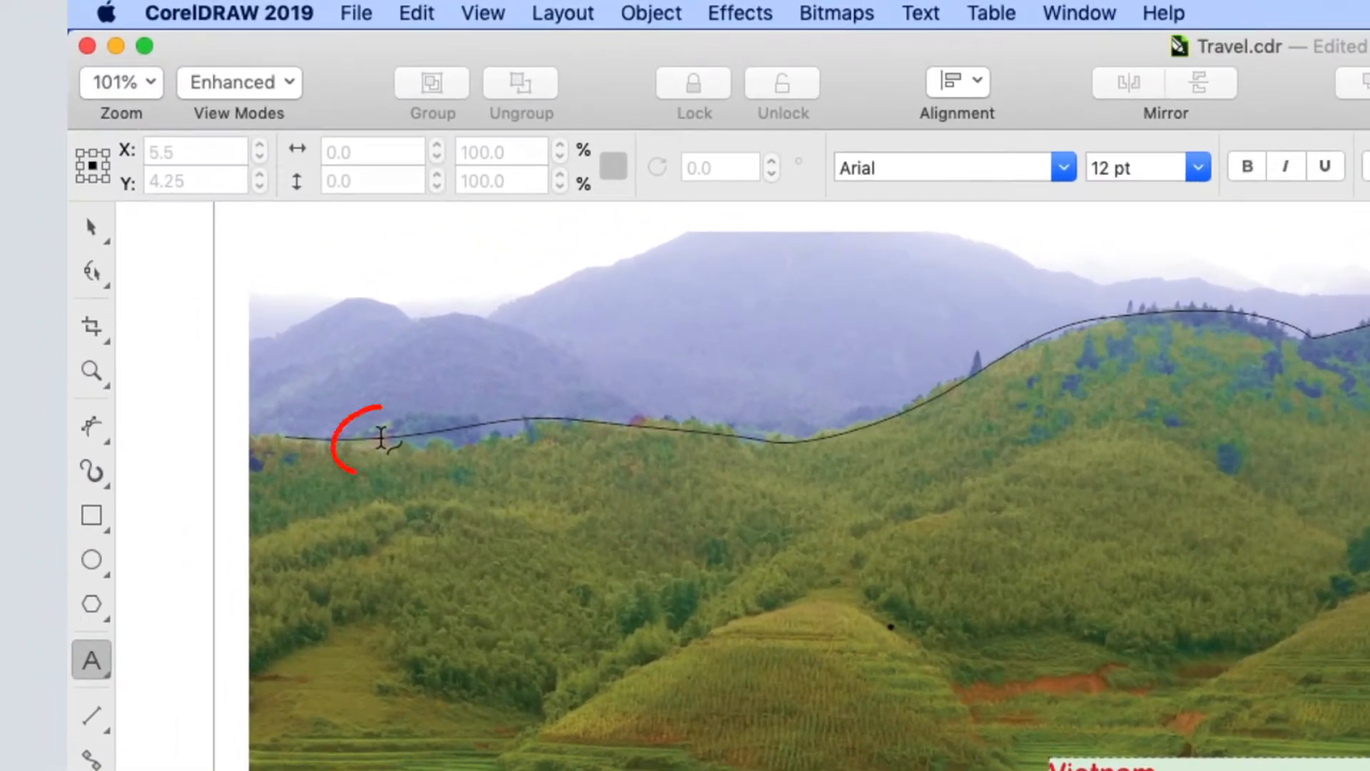
left_click(382, 437)
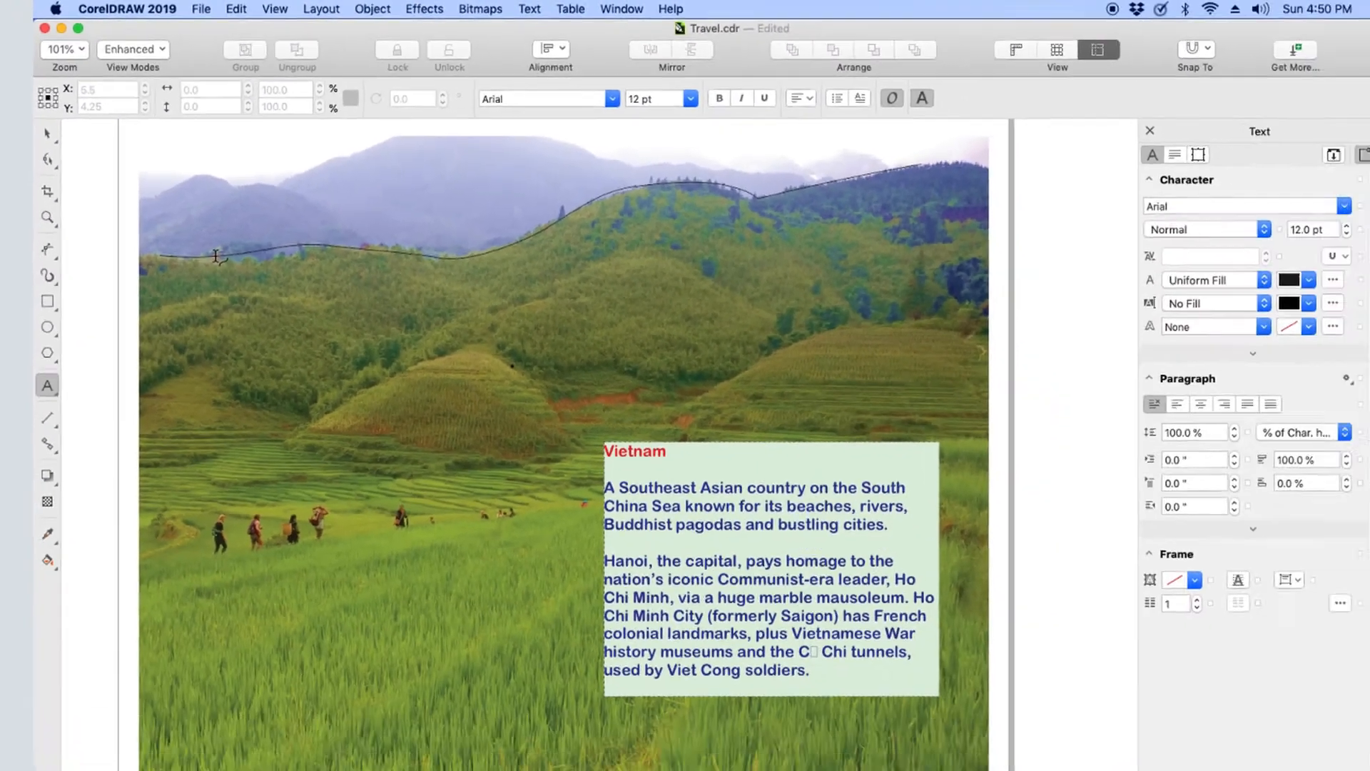
type("VISIT AMAZING VIETNAM!")
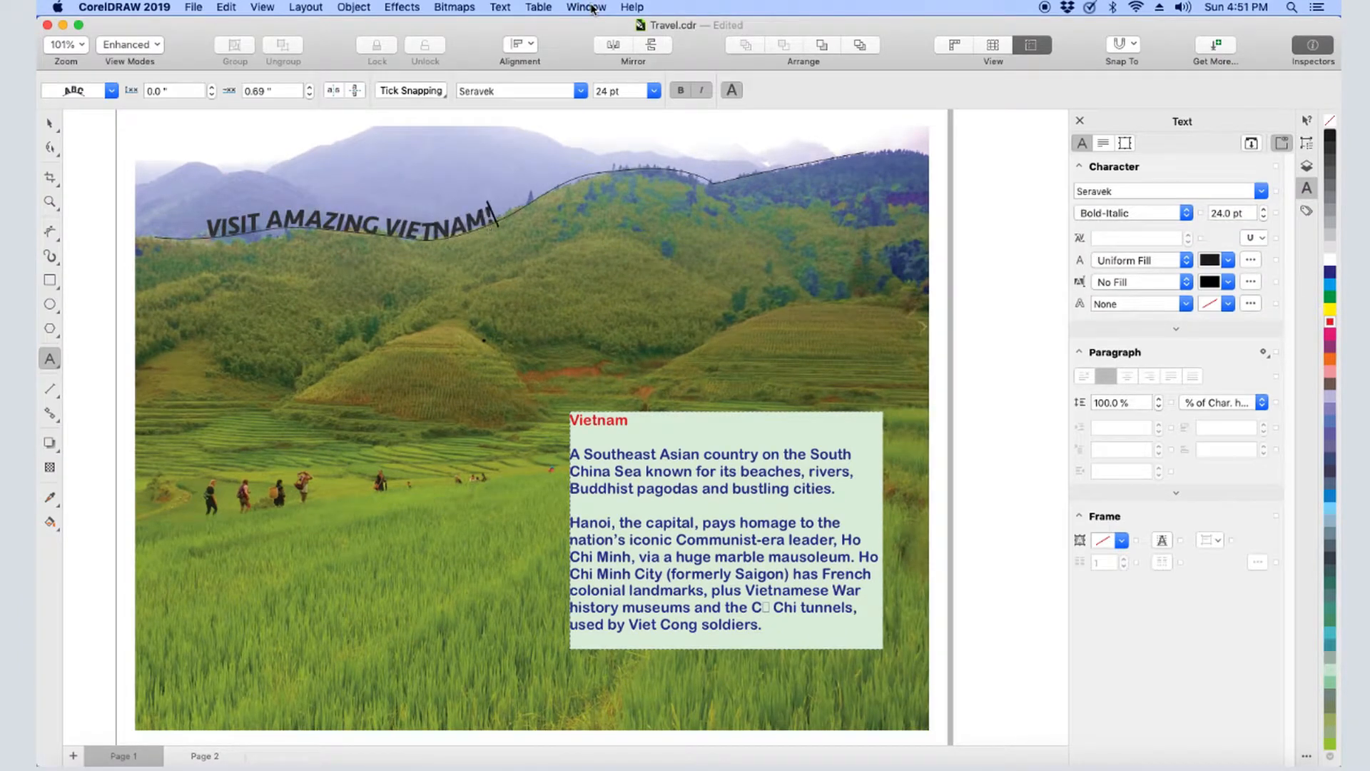
- Shift the curved heading slightly right along the ridgeline and enlarge it to about 37.6 pt
left_click(50, 125)
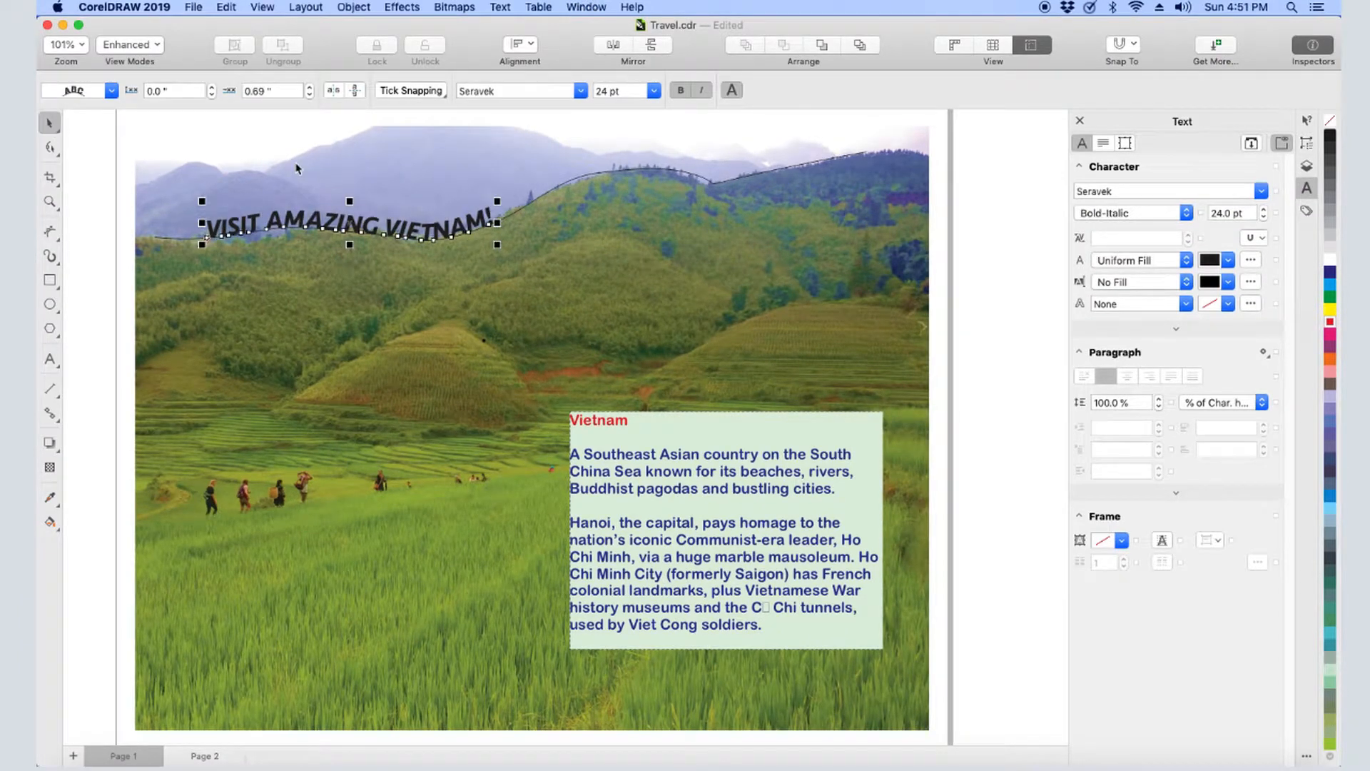
left_click_drag(360, 238, 385, 238)
left_click_drag(522, 190, 685, 134)
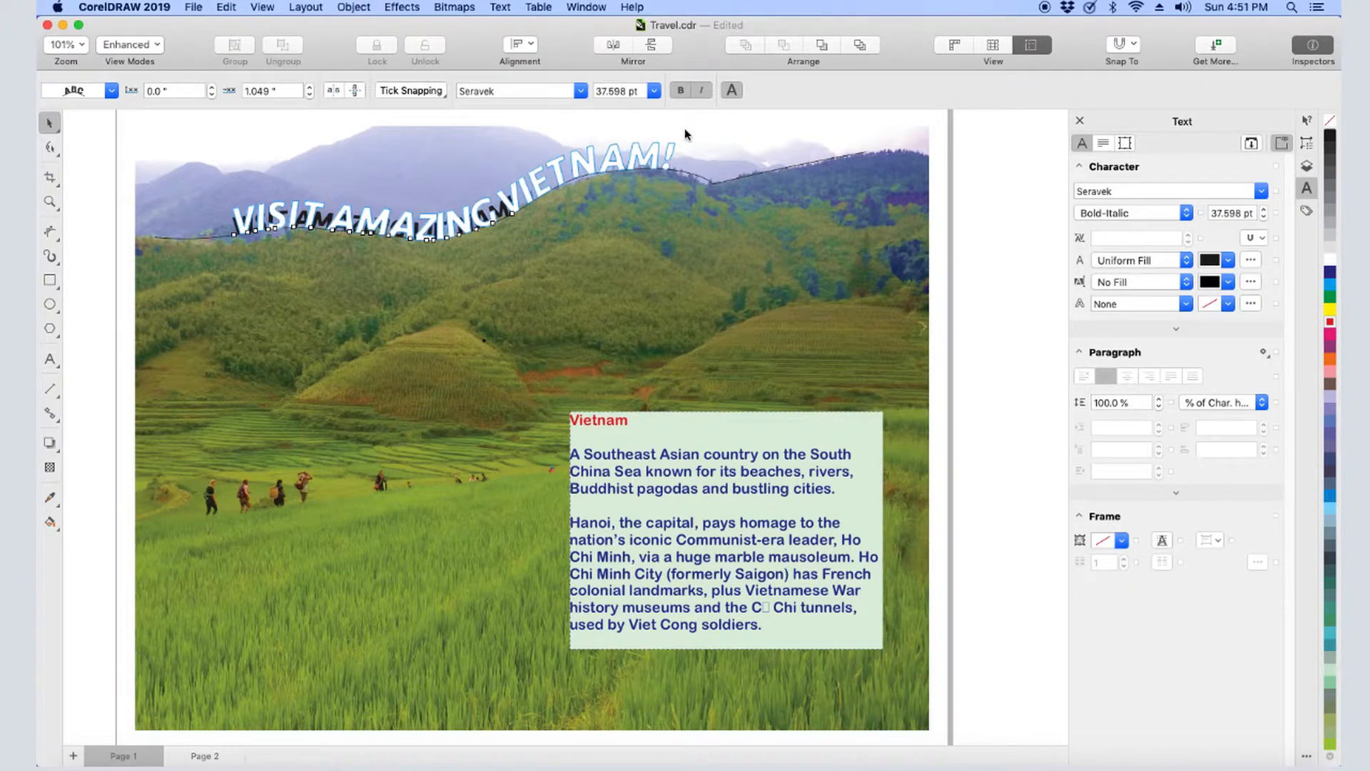
- Delete the Vietnam paragraph text frame and draw an ellipse about 4.13 by 2.47 inches in its place
left_click(568, 429)
key("Delete")
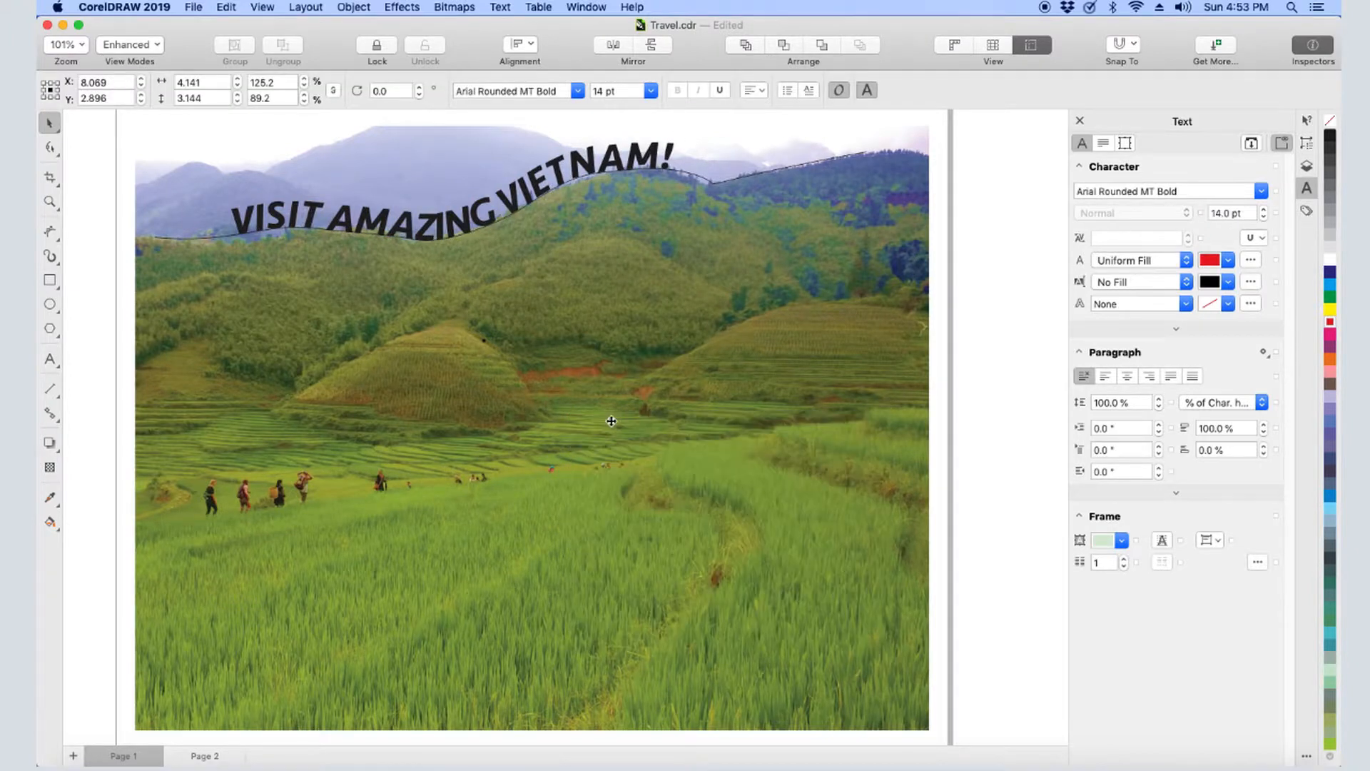
left_click(50, 305)
left_click_drag(527, 466, 843, 653)
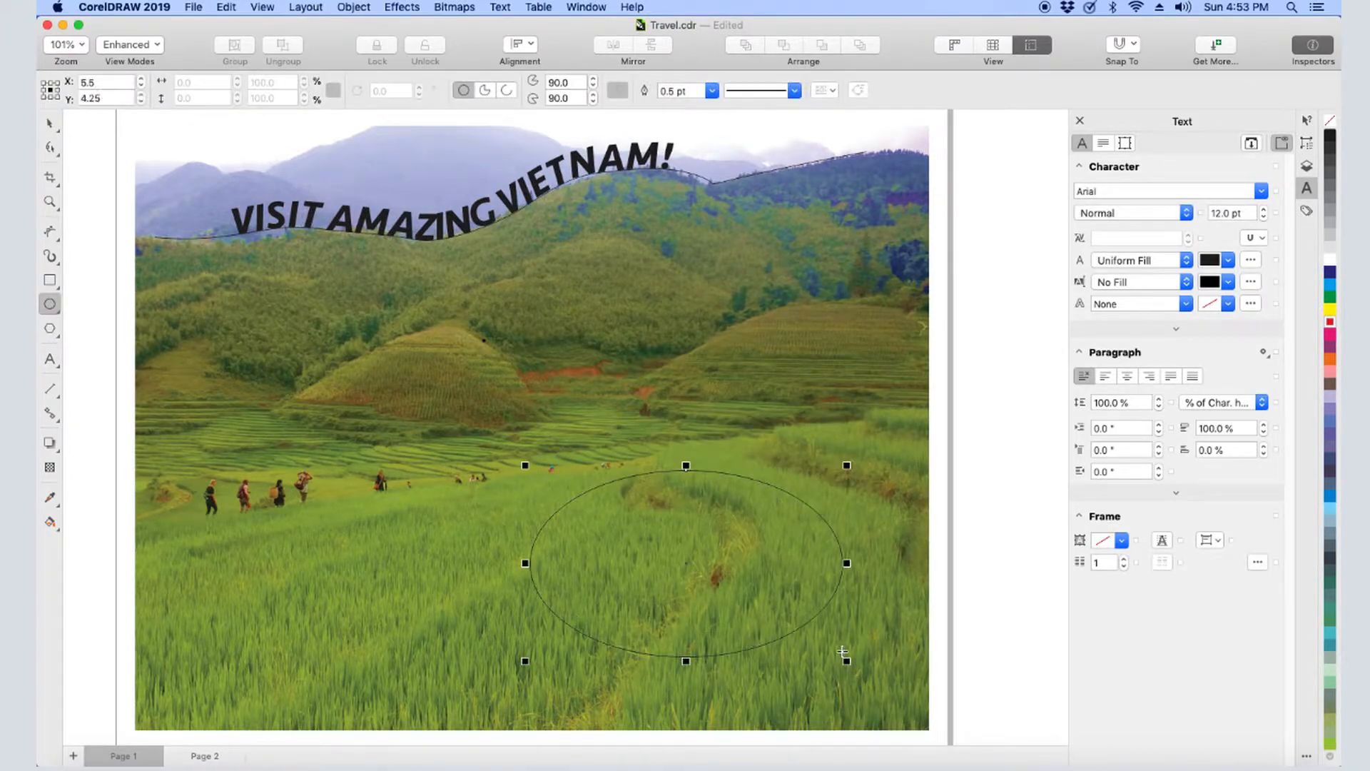
- Set the ellipse's outline width to 2.0 pt
left_click(1306, 143)
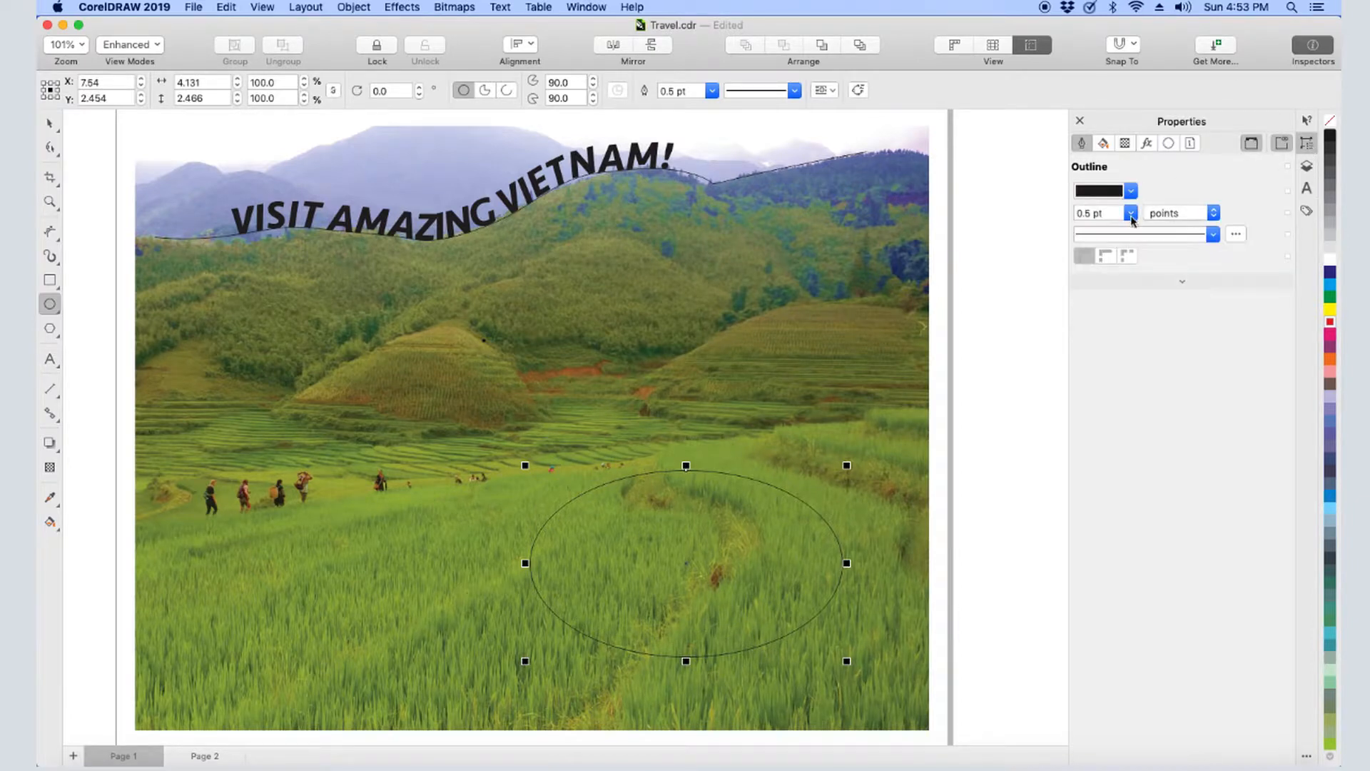
left_click(1131, 214)
left_click(1112, 295)
- Apply uniform transparency of 50 to the ellipse and fill it with white
left_click(1125, 144)
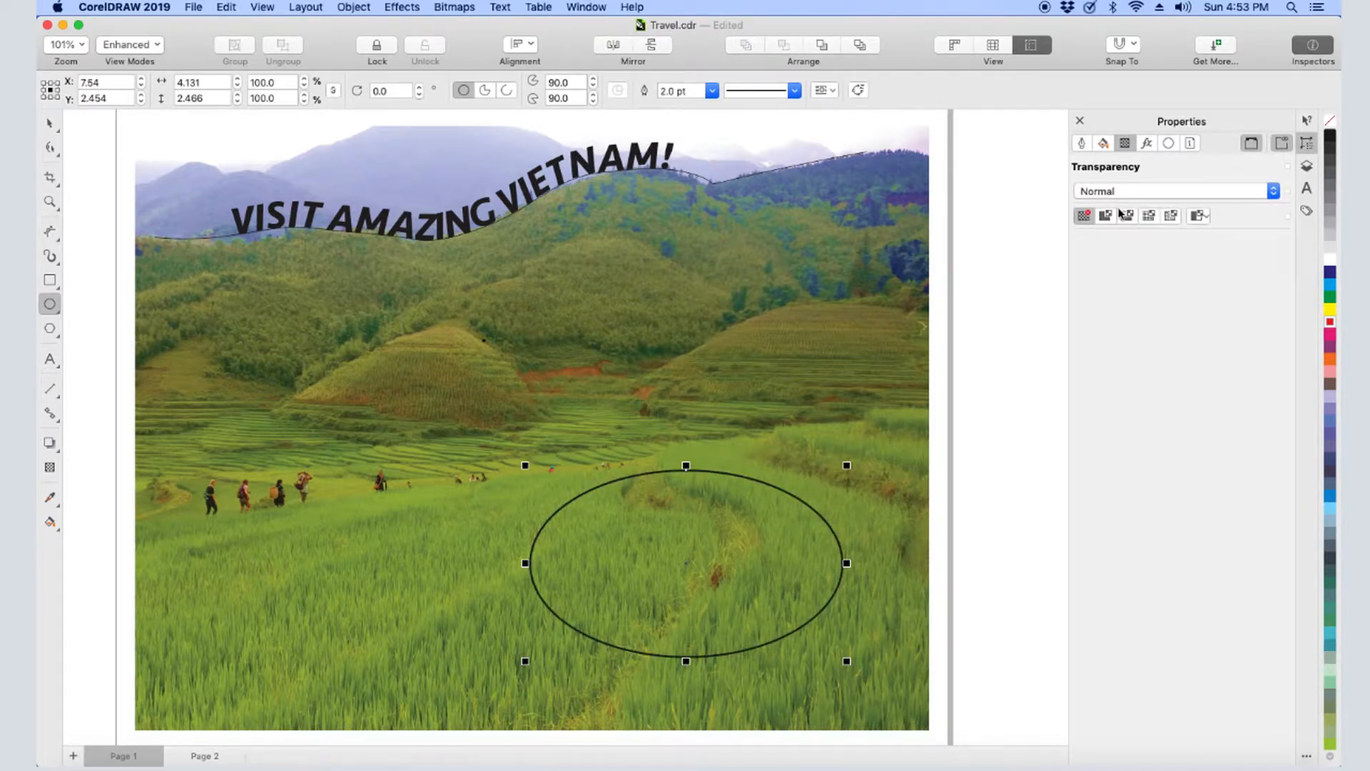
left_click(1105, 215)
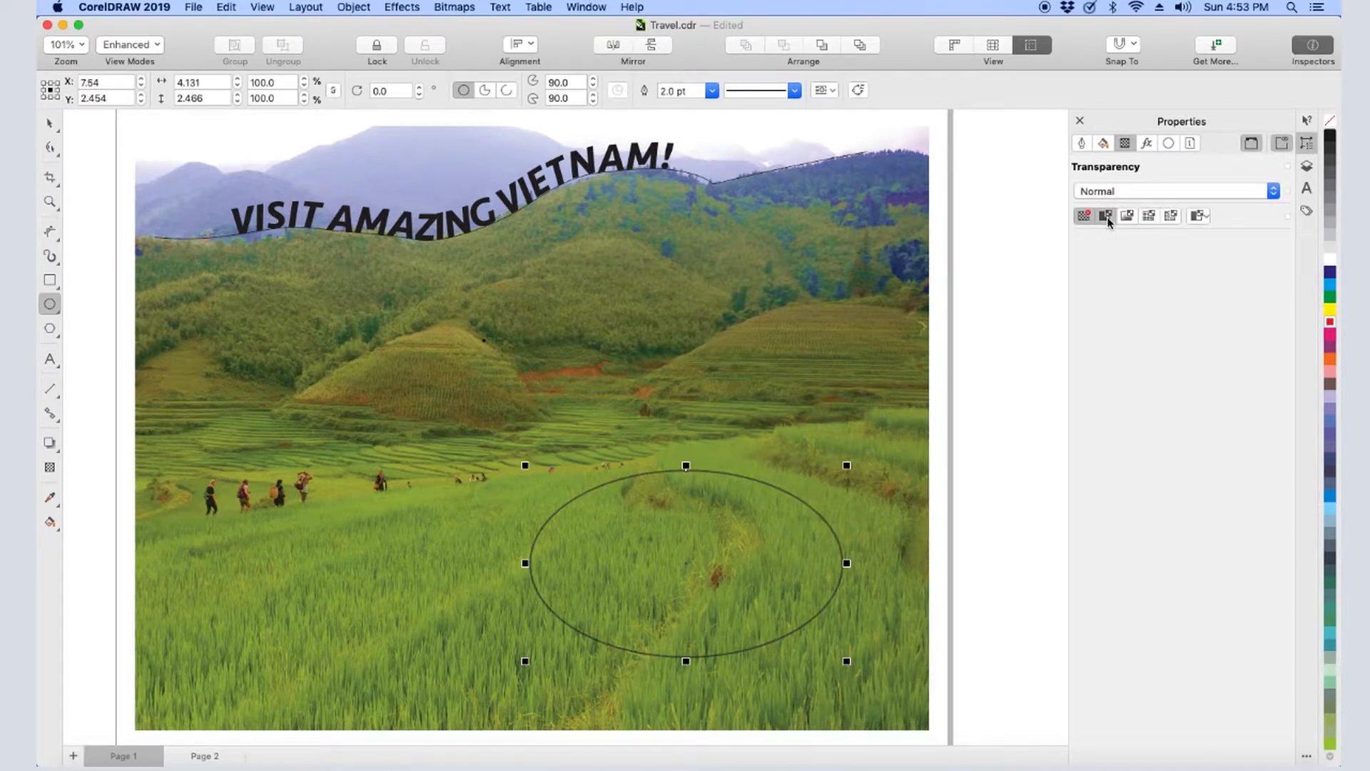
left_click(1331, 264)
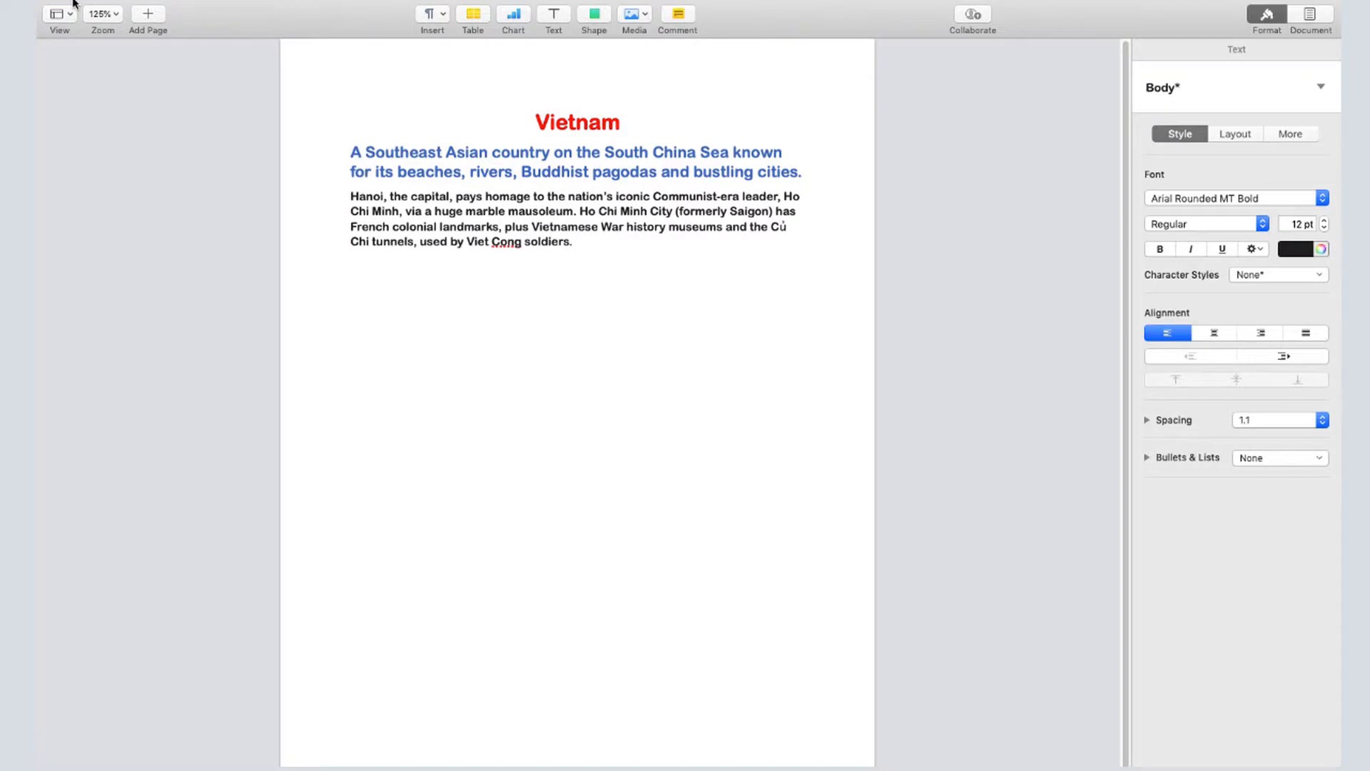
- Close the Vietnam document in Pages, return to CorelDRAW and start paragraph text inside the ellipse
mouse_move(61, 3)
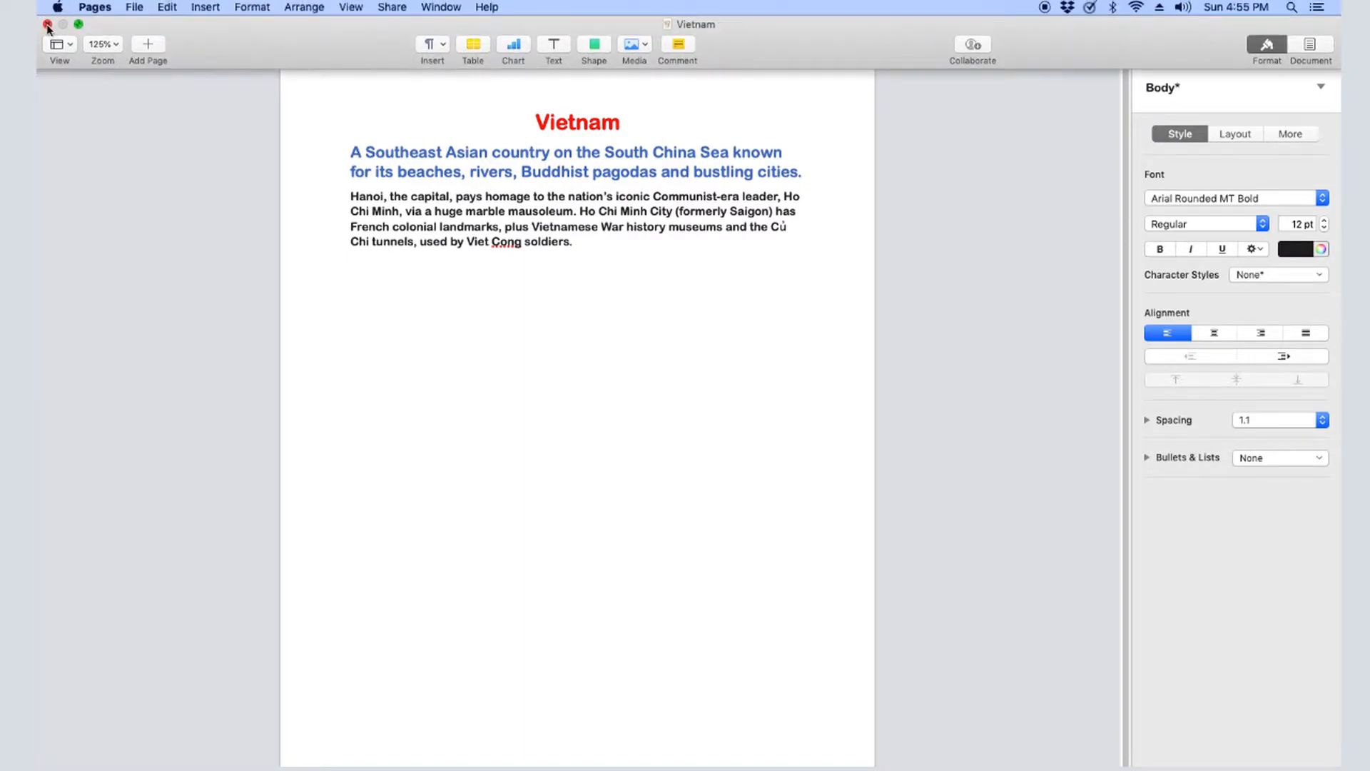
left_click(47, 24)
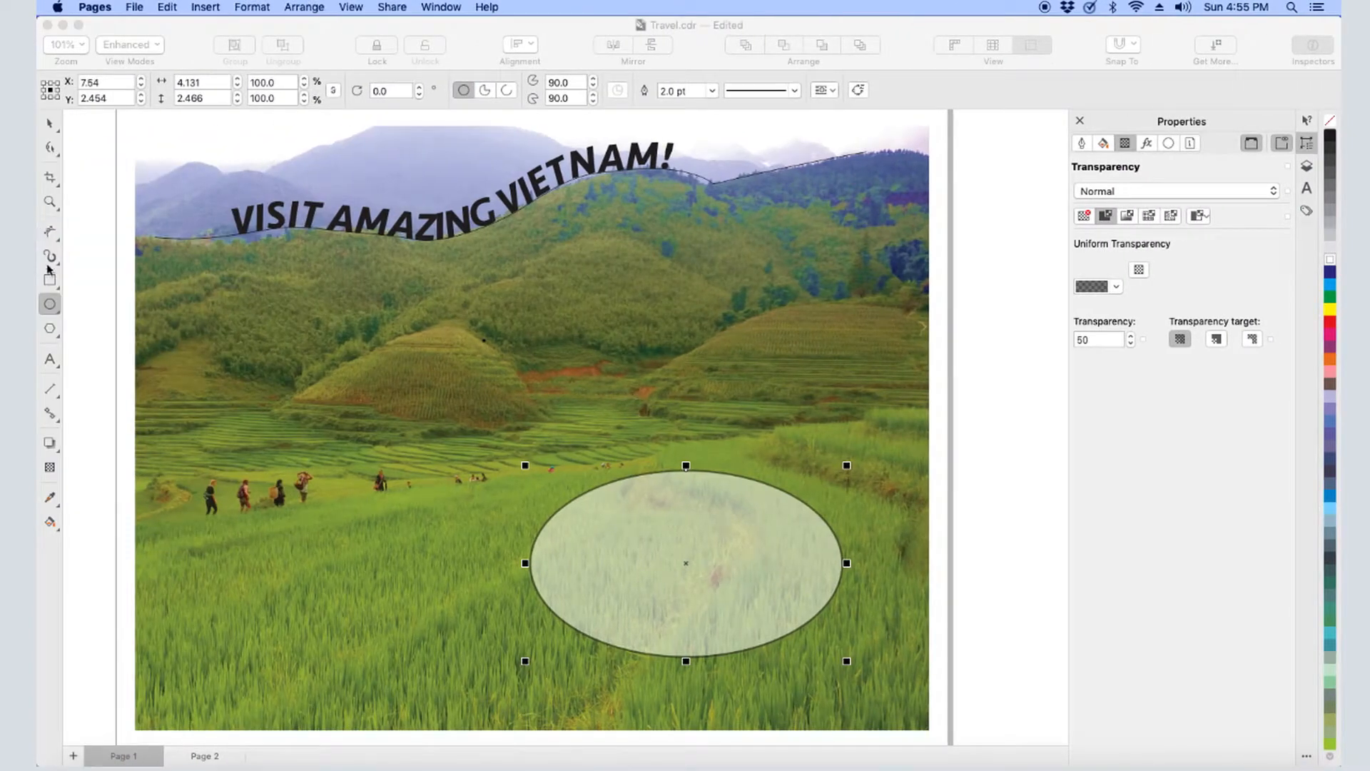
left_click(50, 359)
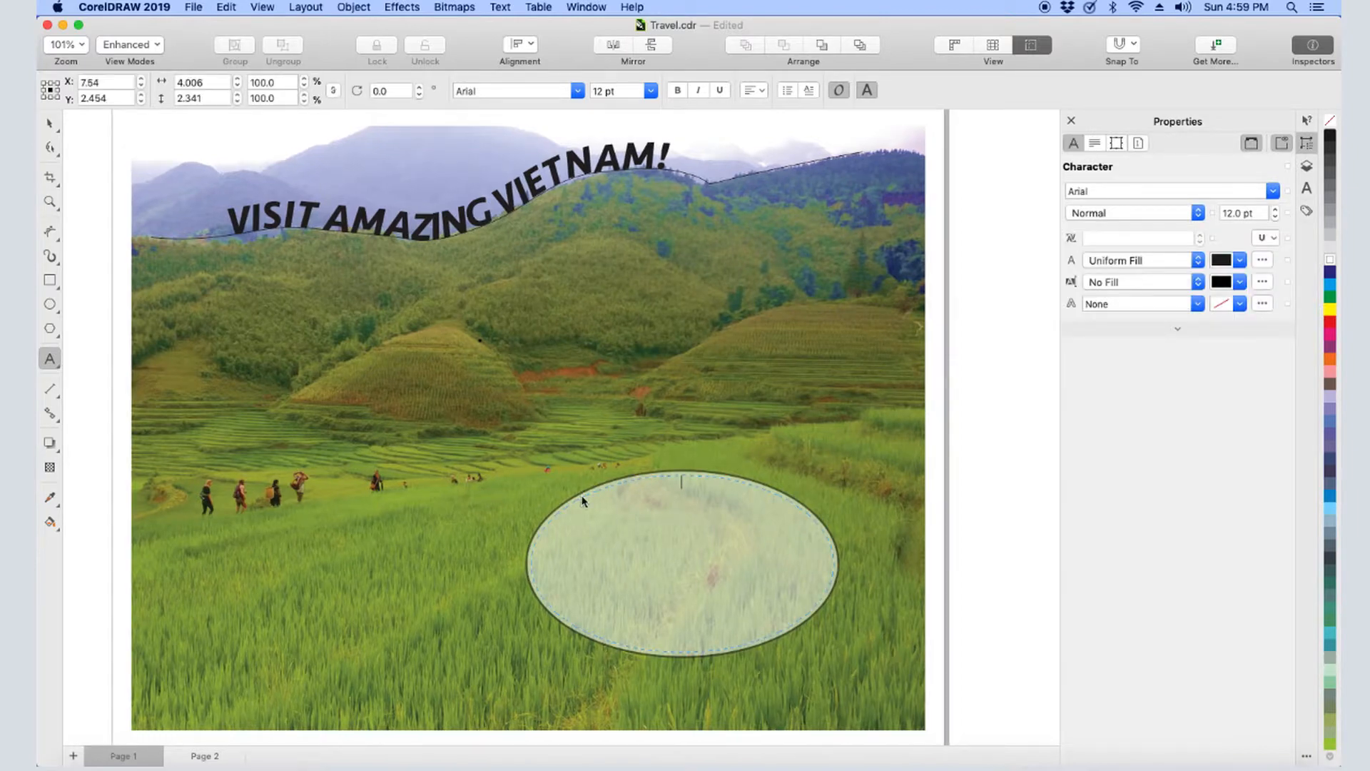
- Place Vietnam.rtf from the 03_AddingEditingText folder into the ellipse, maintaining fonts and formatting
left_click(196, 7)
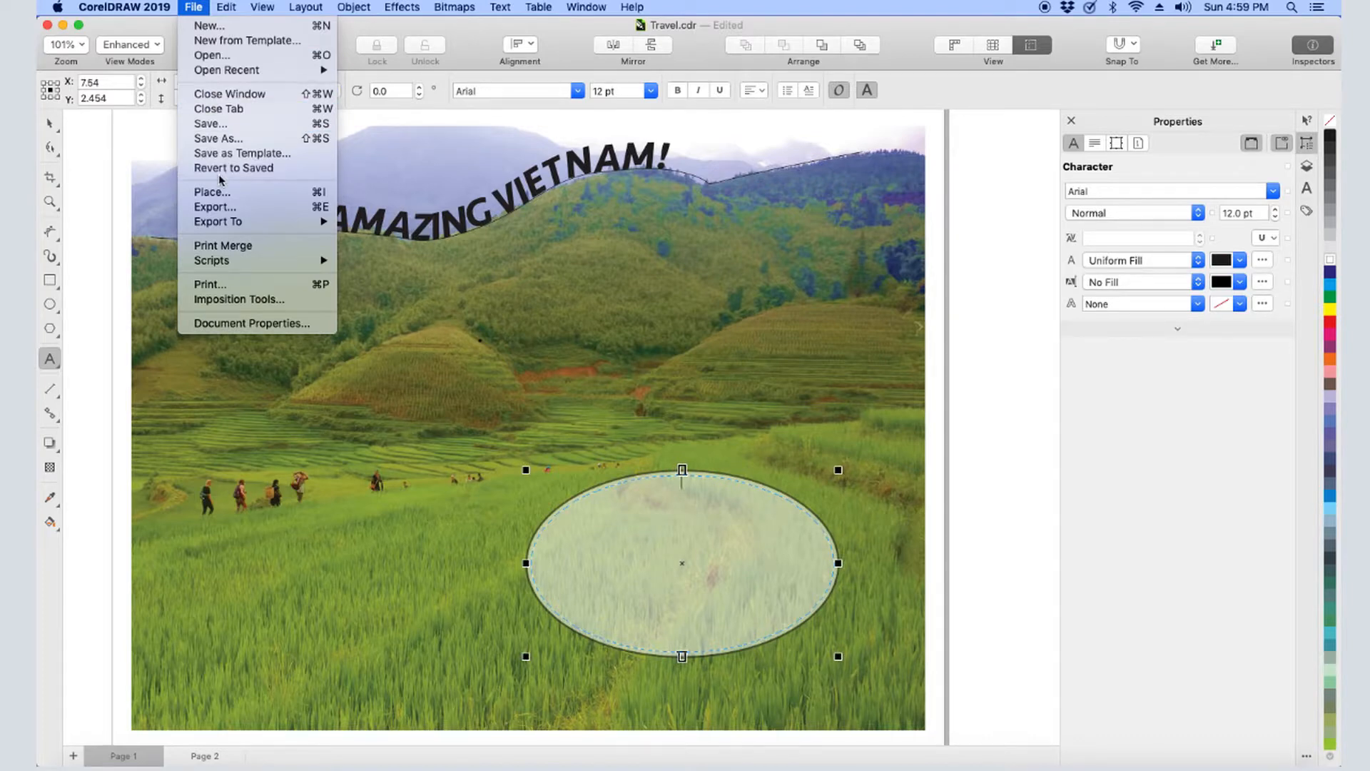
left_click(211, 192)
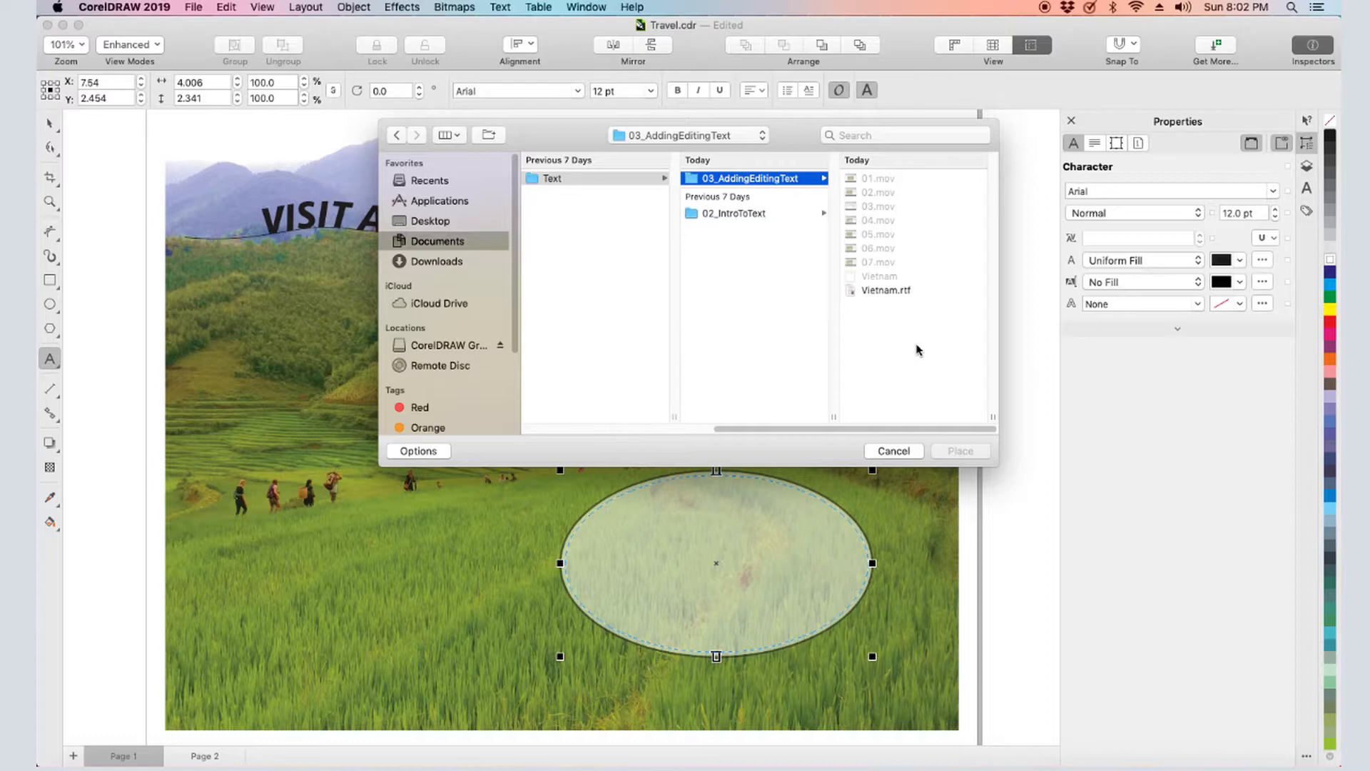
left_click(885, 291)
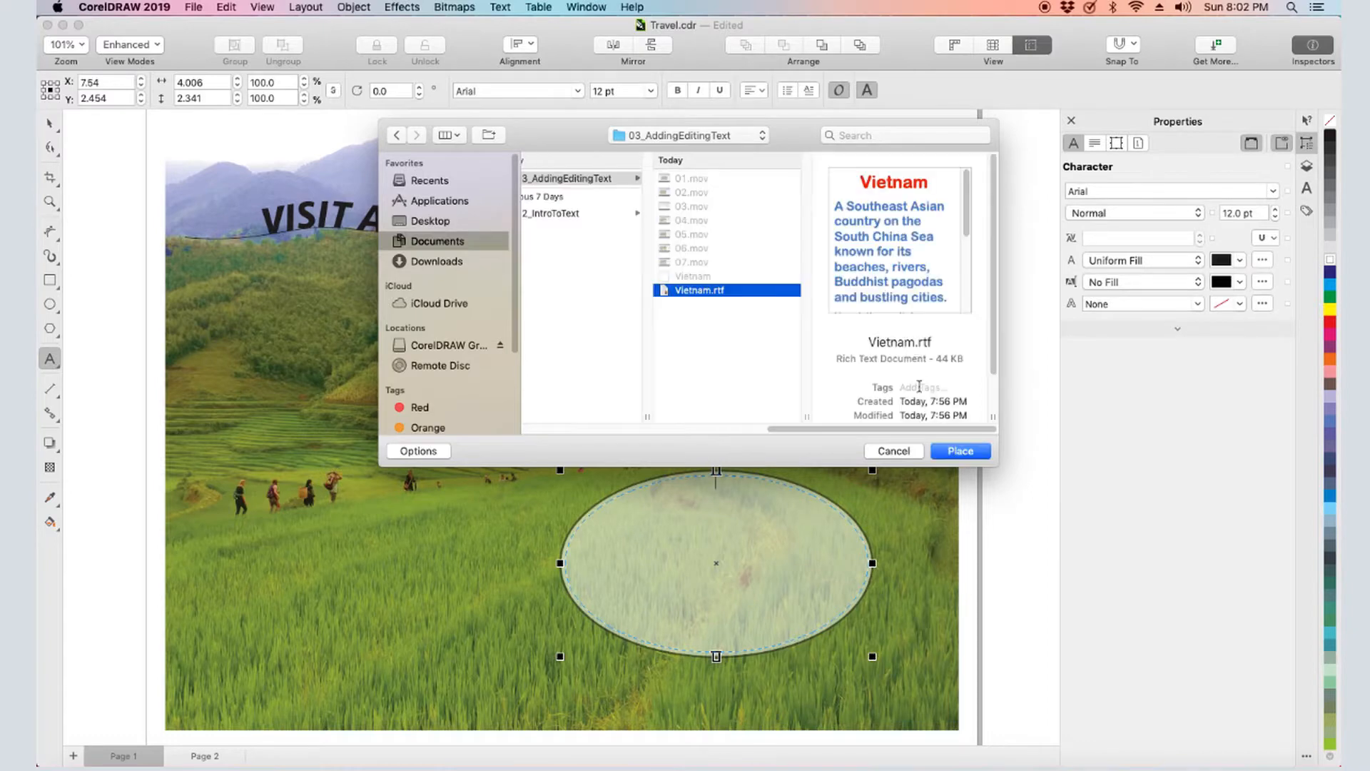
key("Return")
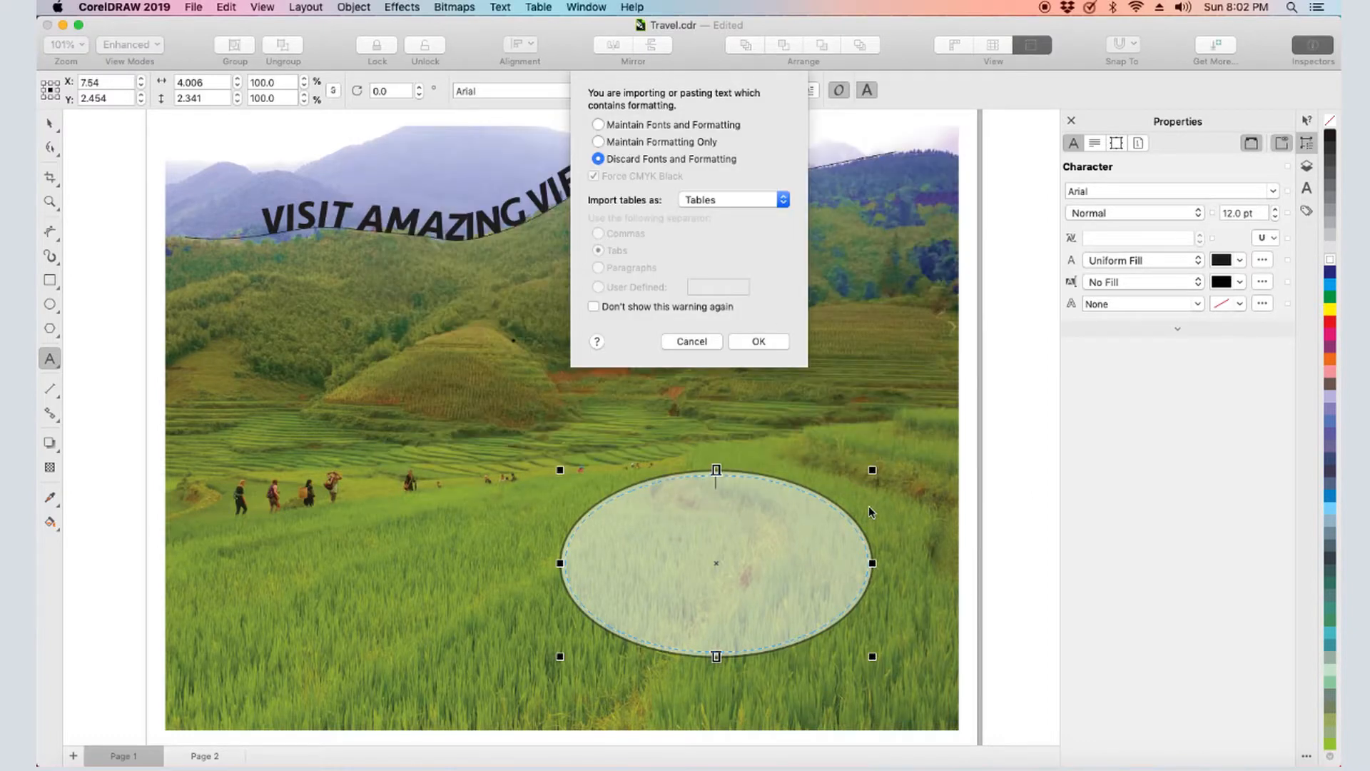
left_click(598, 125)
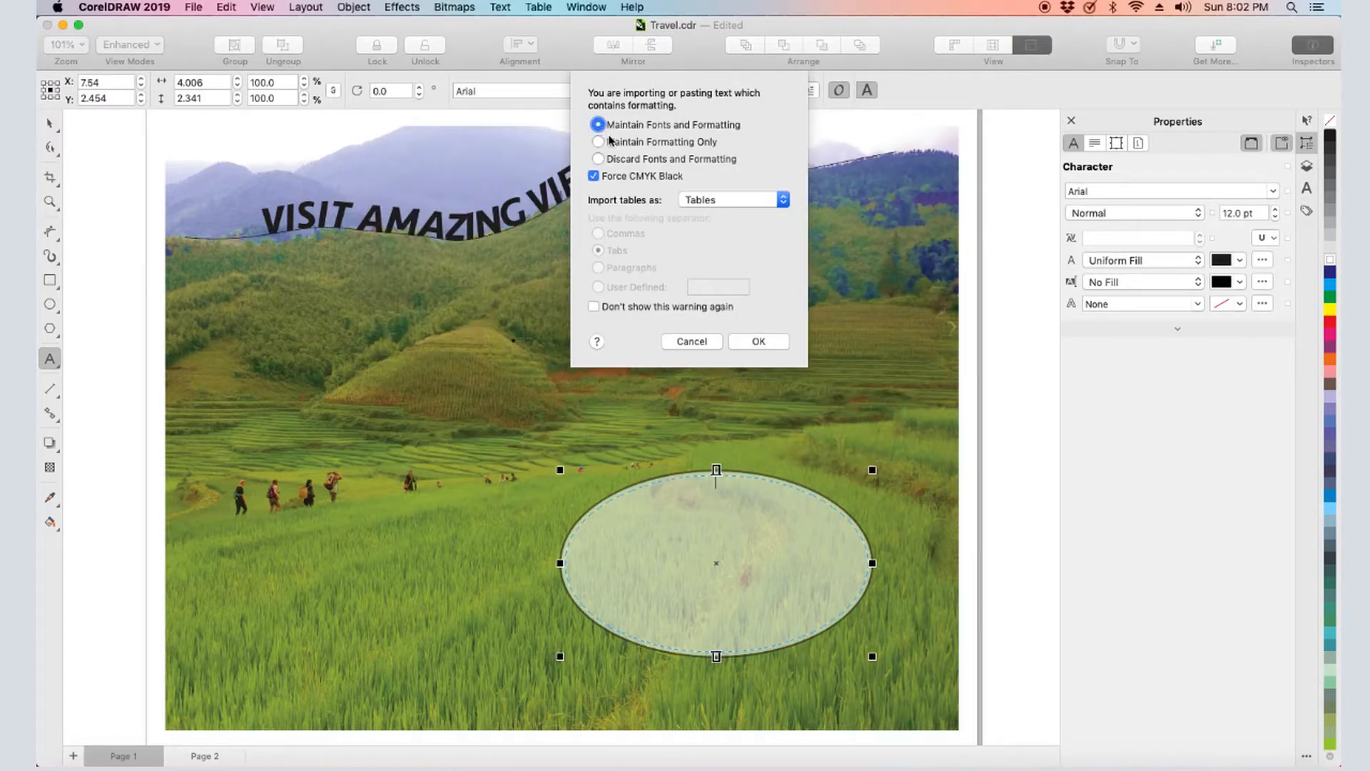
left_click(758, 341)
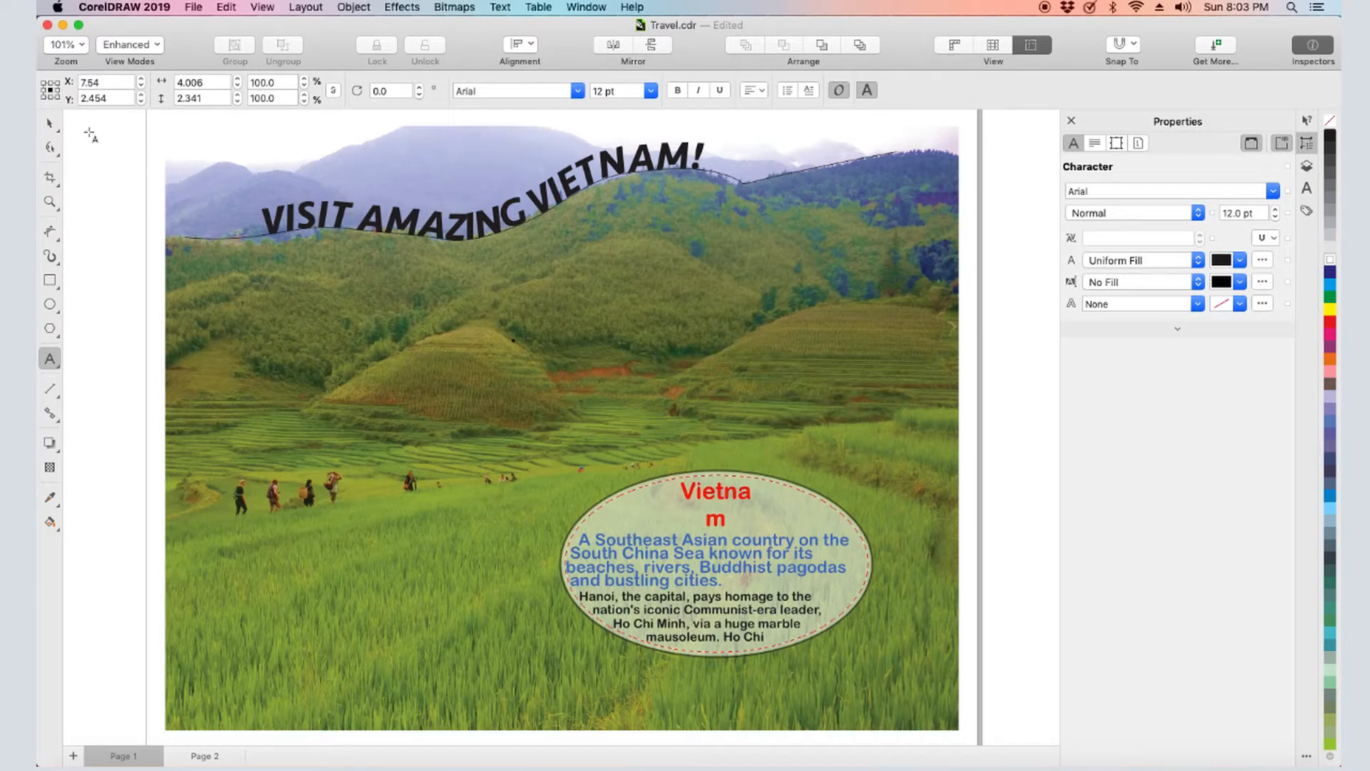
- Convert the ellipse around the imported text to curves
left_click(49, 123)
right_click(794, 483)
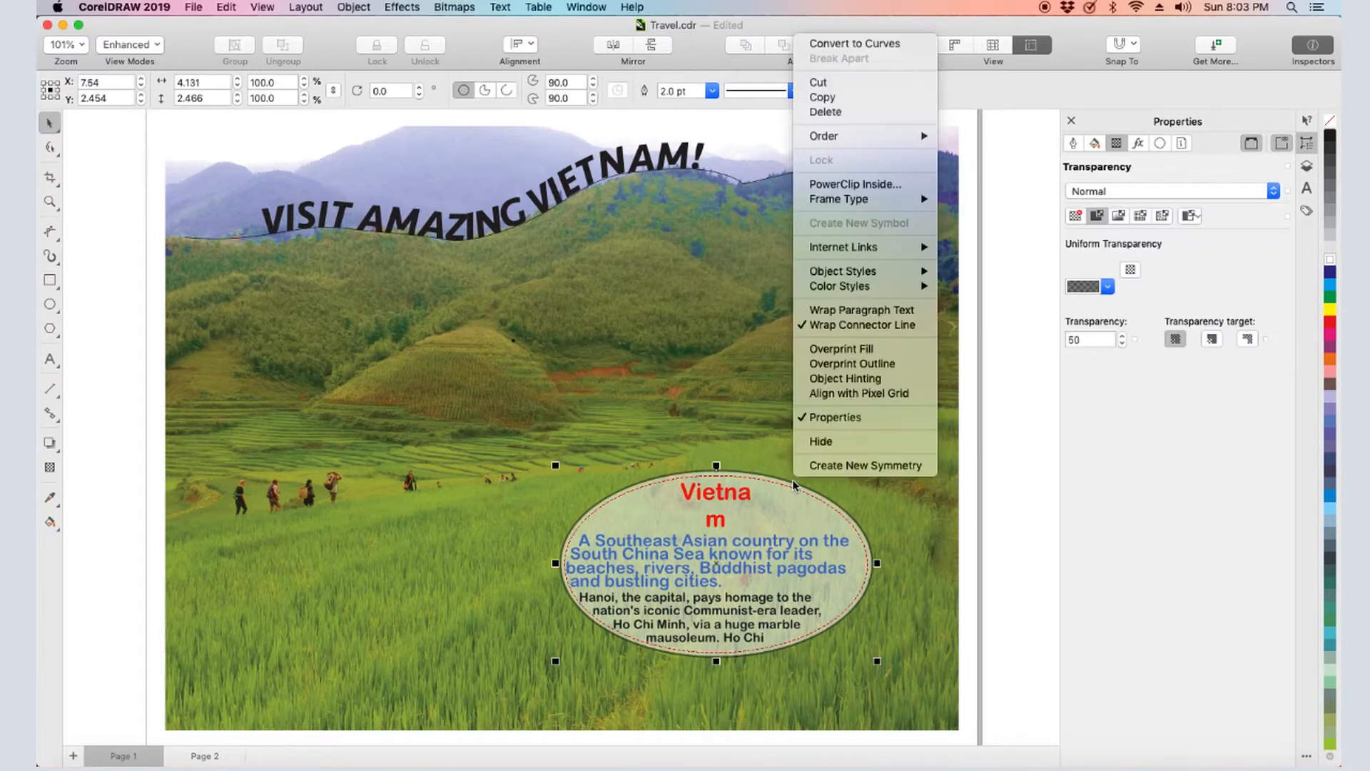
left_click(842, 44)
- Reshape the text frame by moving its nodes outward at the top, bottom and both sides so the whole text fits
left_click(50, 148)
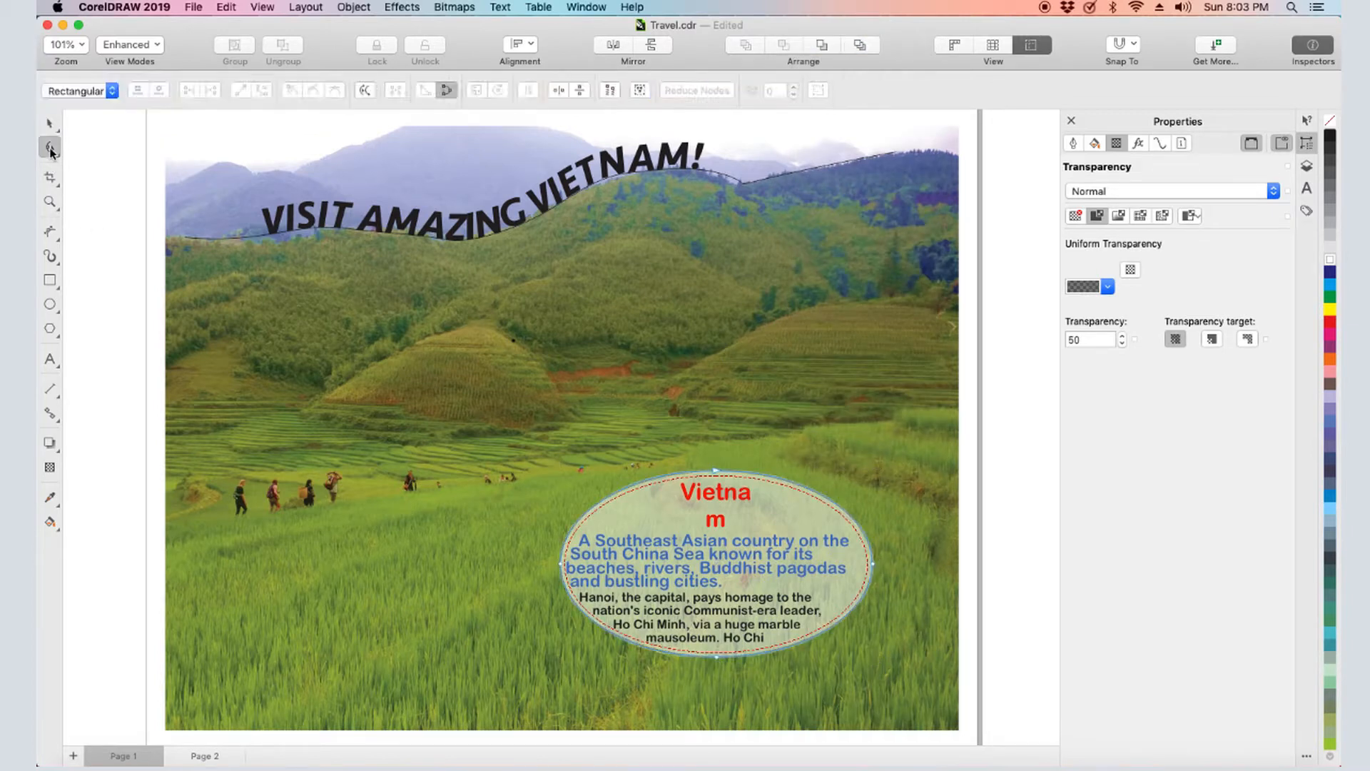
left_click_drag(612, 494, 802, 466)
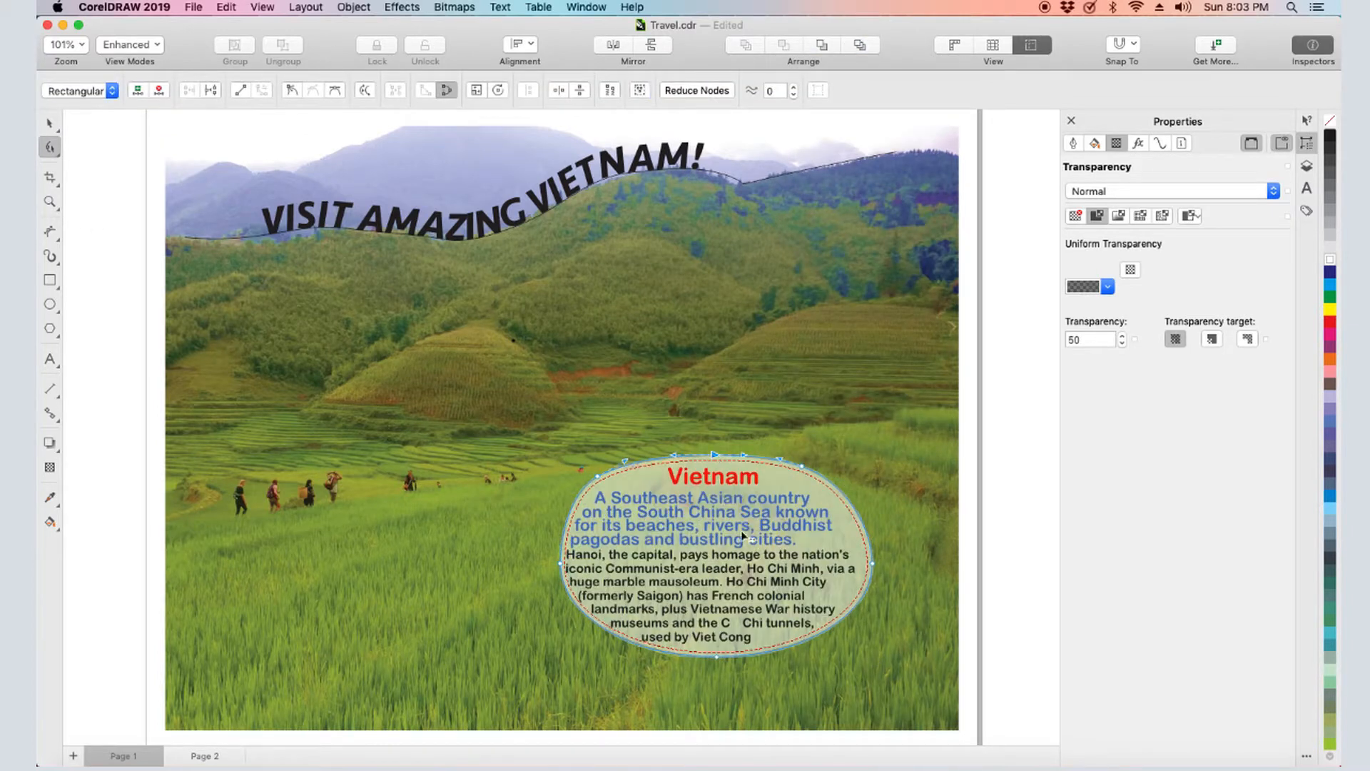
left_click_drag(716, 655, 719, 674)
left_click_drag(871, 564, 889, 535)
left_click_drag(560, 564, 540, 540)
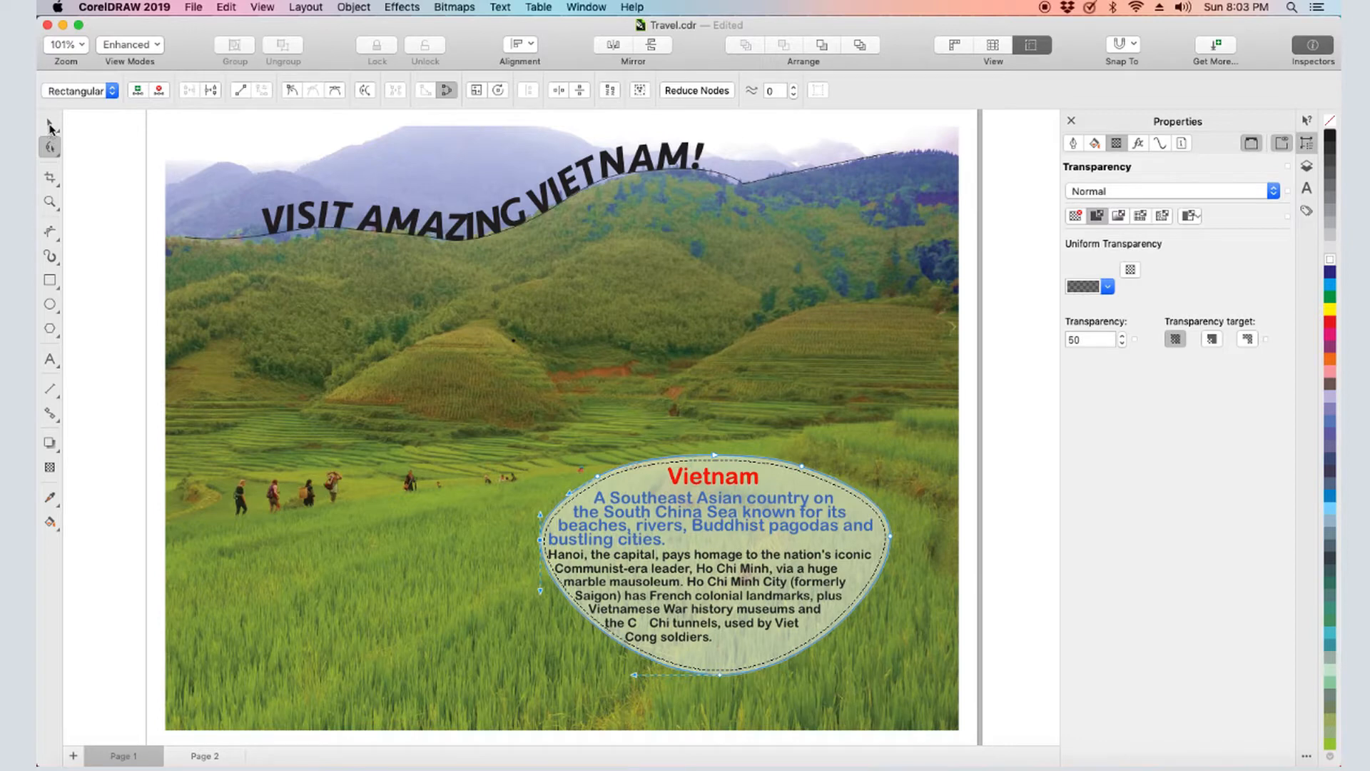
- Set the "Vietnam" title inside the frame to System Font Black-Italic and widen the frame leftward to about 4.93 inches
left_click(49, 123)
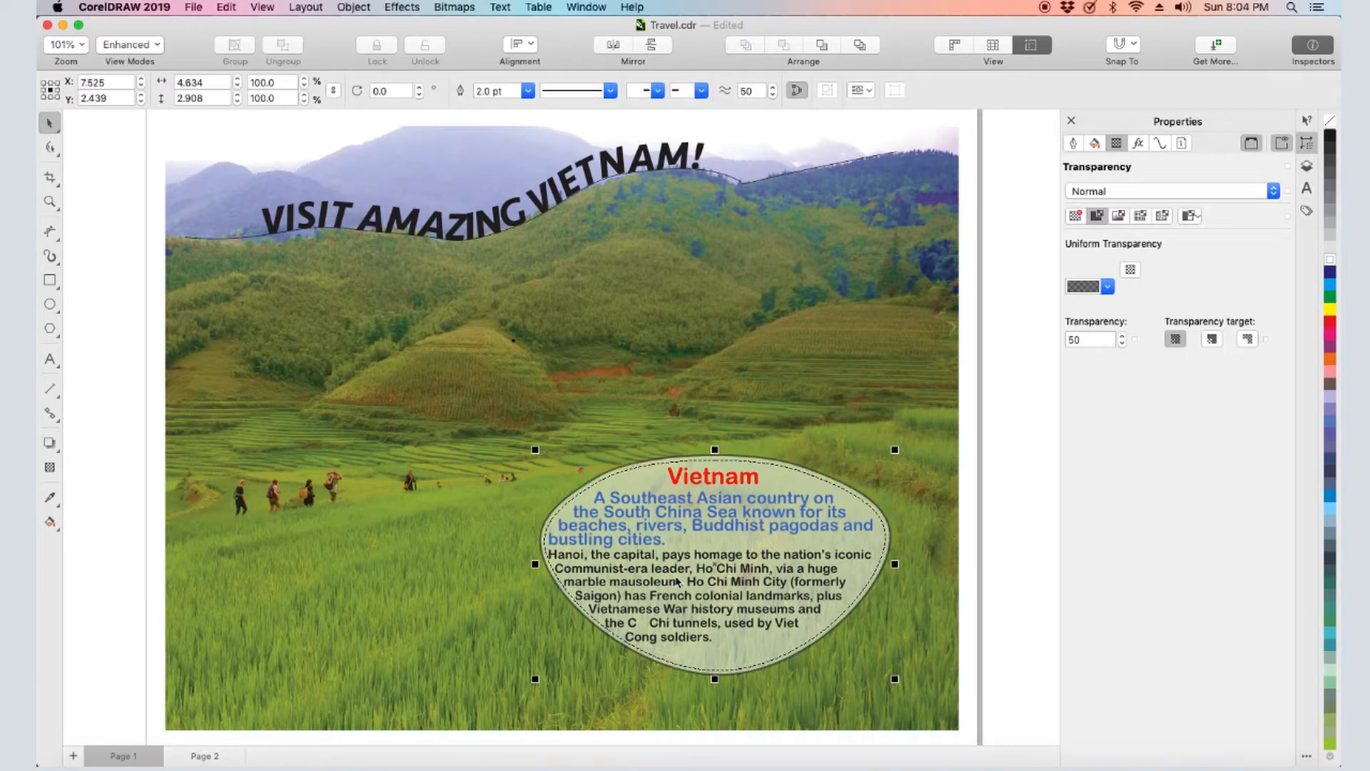
double_click(678, 581)
left_click_drag(667, 476, 759, 476)
left_click(578, 91)
left_click(550, 132)
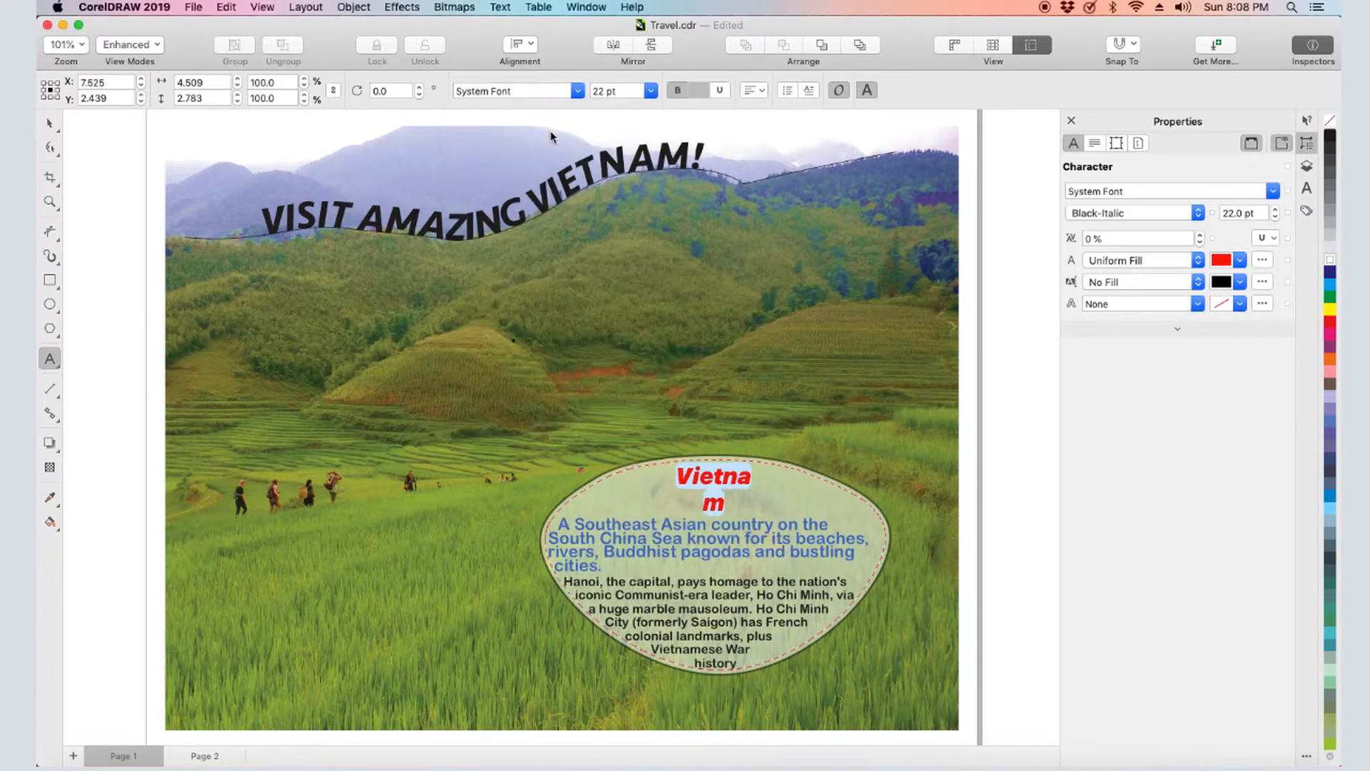
left_click(49, 124)
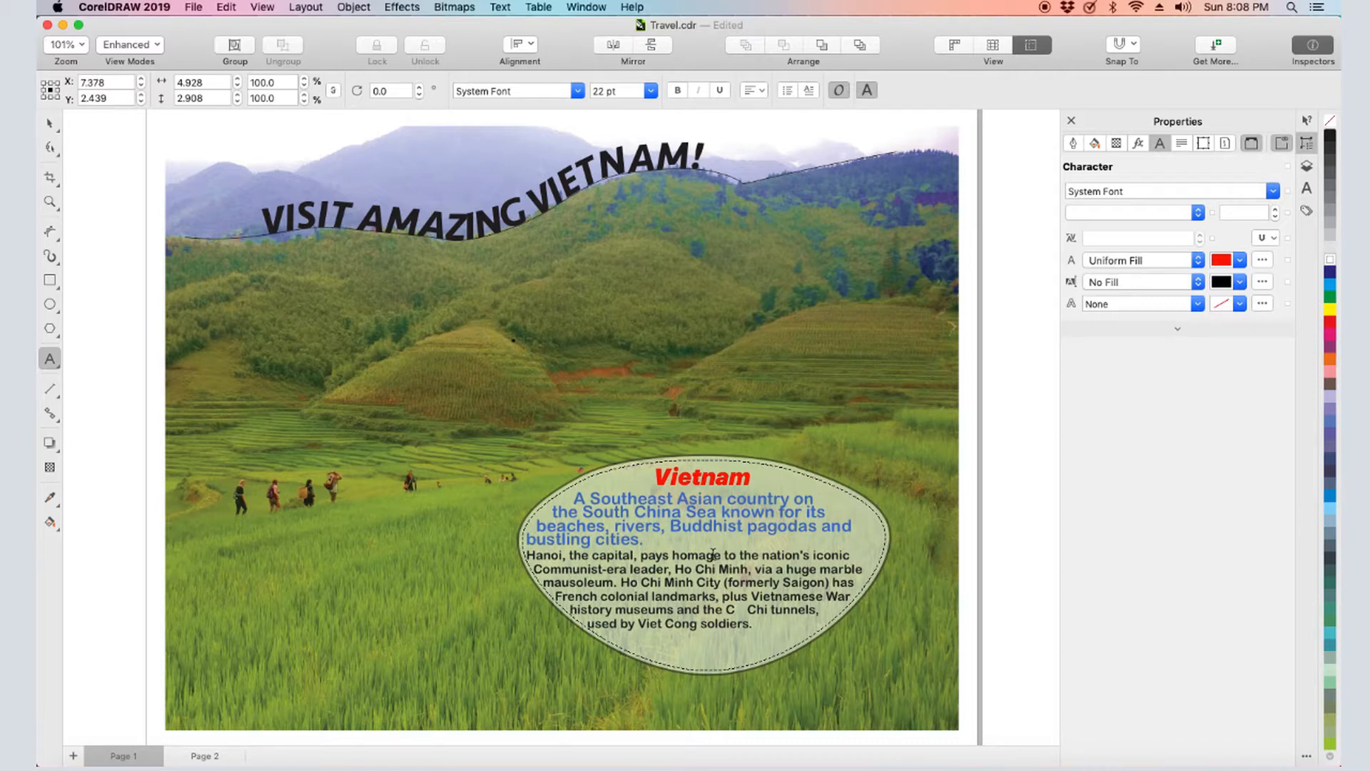
- Apply the Superscript OpenType feature to the letter "e" in the frame's "Vietnam" title
scroll(713, 553, "up", 3)
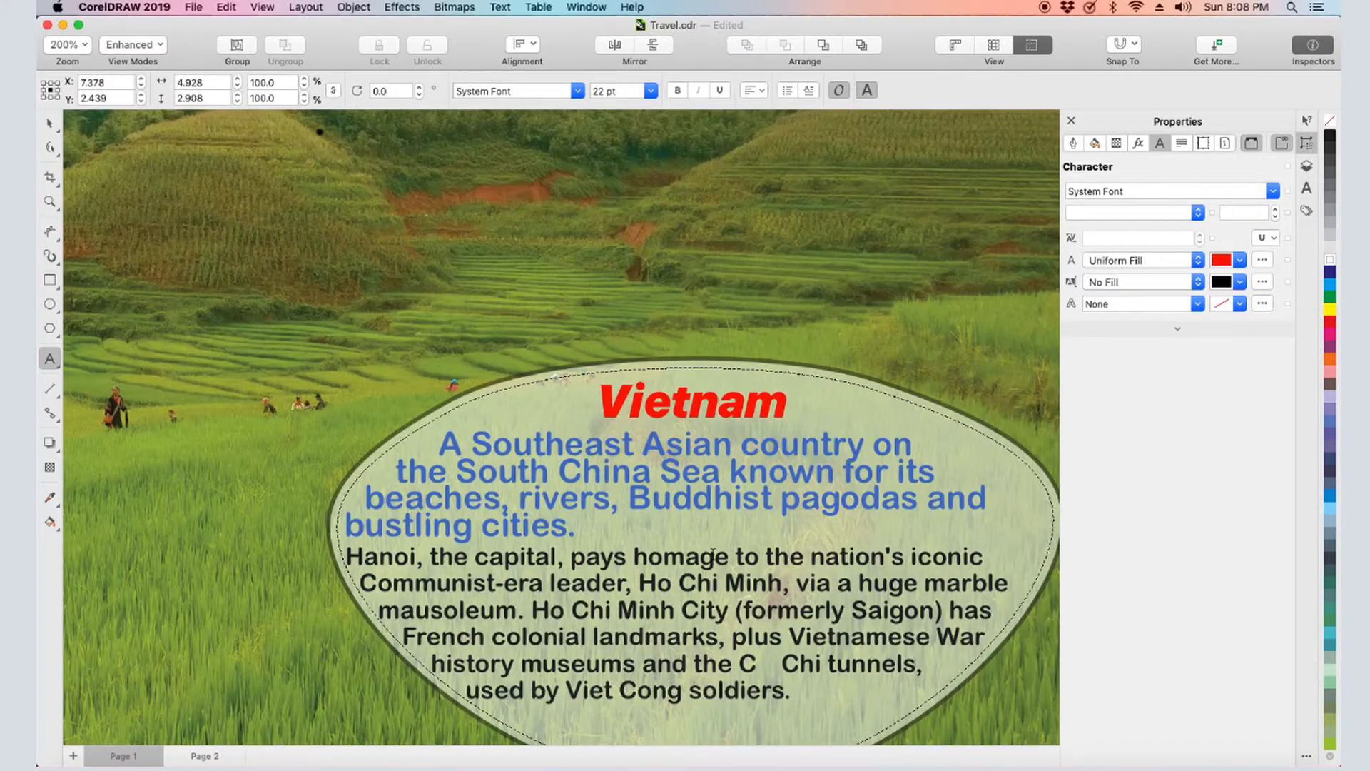
left_click_drag(670, 400, 646, 400)
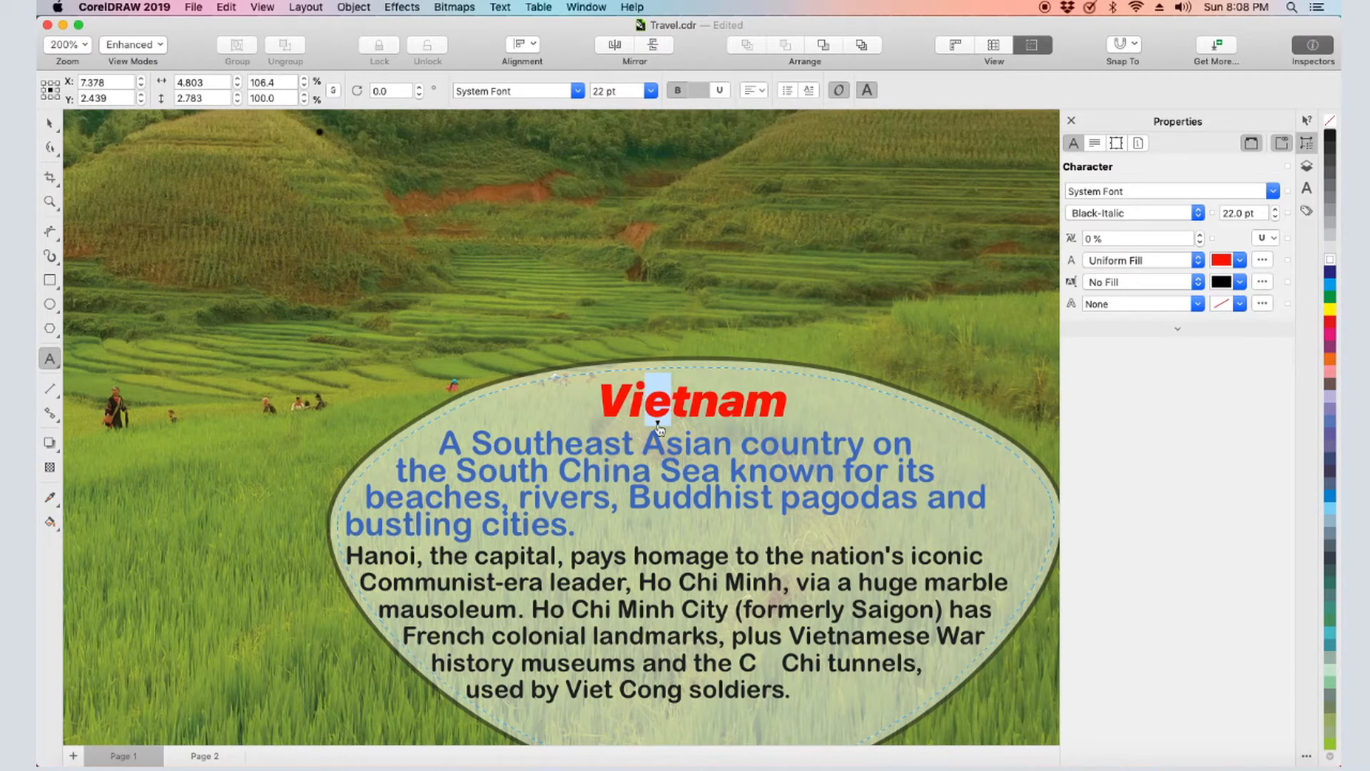
left_click(658, 421)
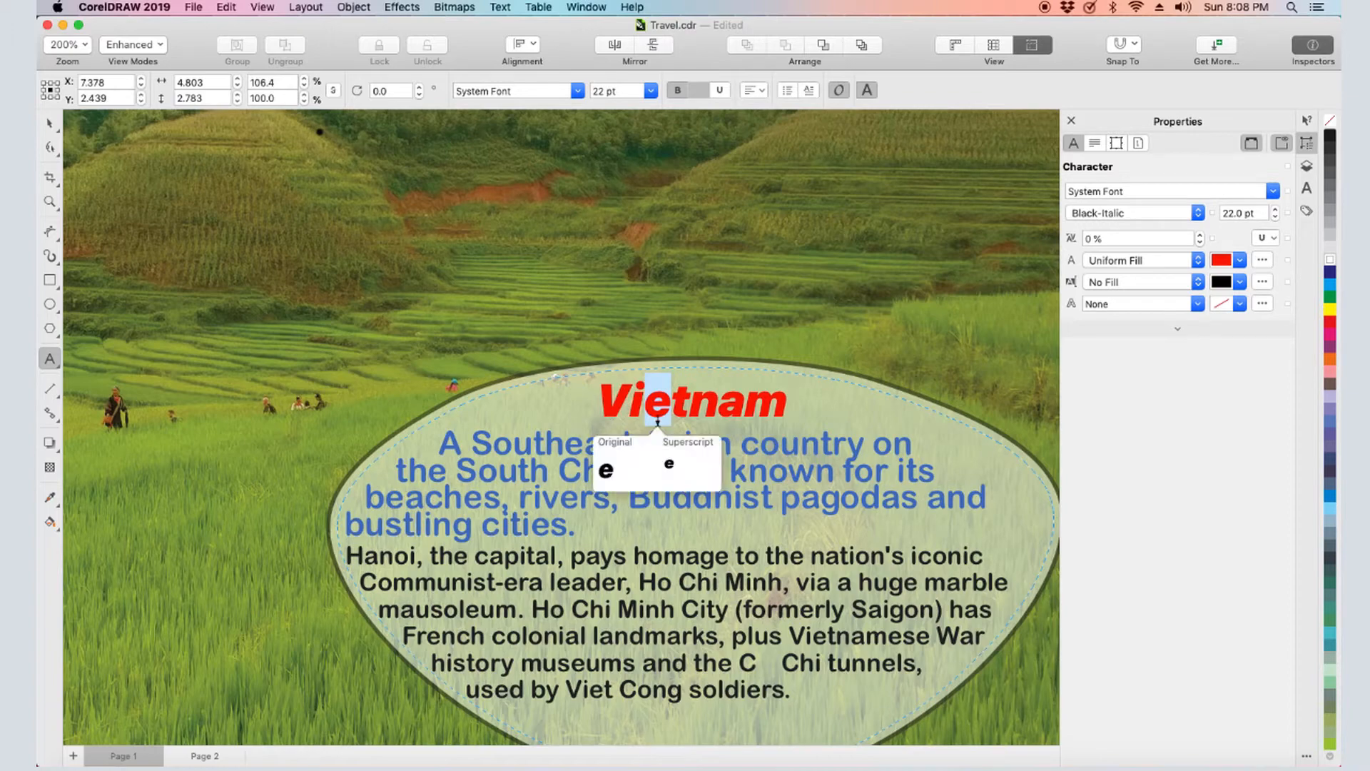
left_click(671, 468)
- Remove the superscript feature from the letter "e" in the "Vietnam" title and leave text editing
left_click(658, 422)
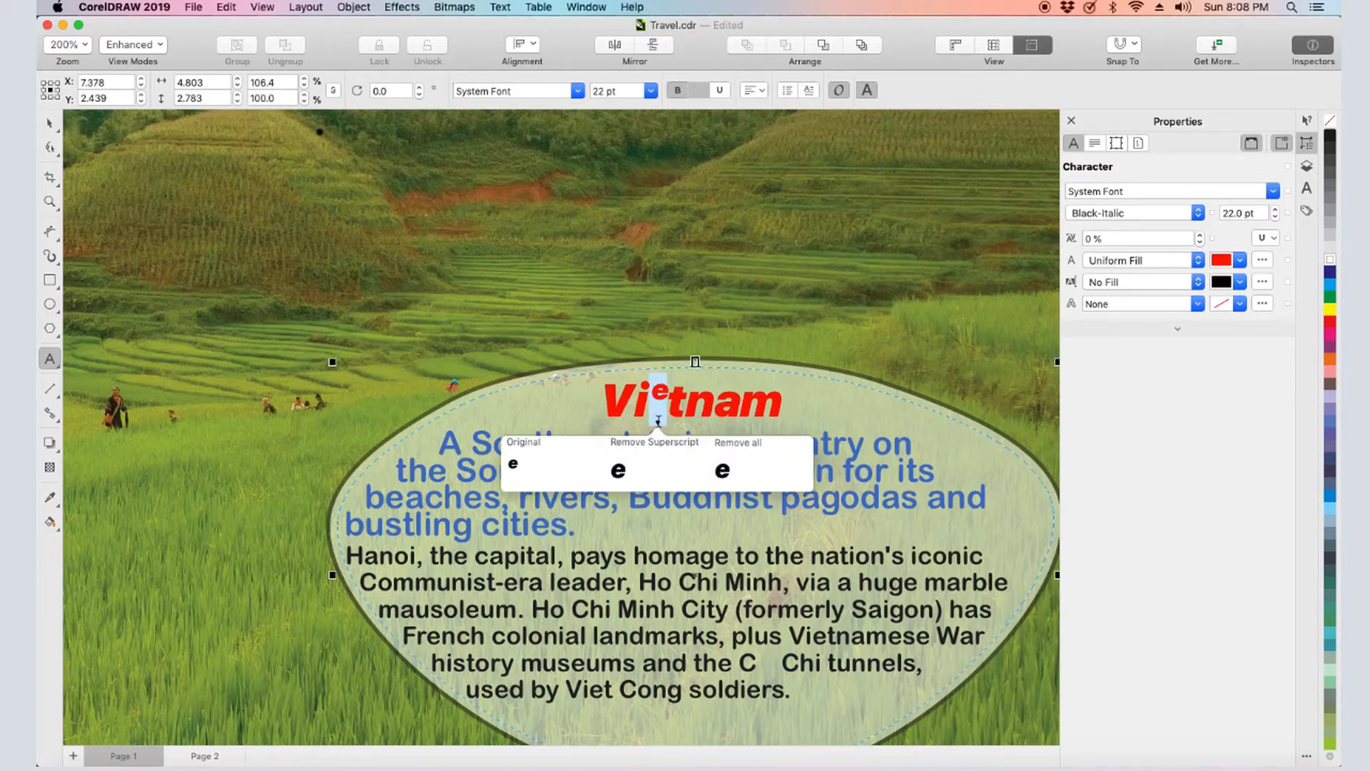
left_click(626, 471)
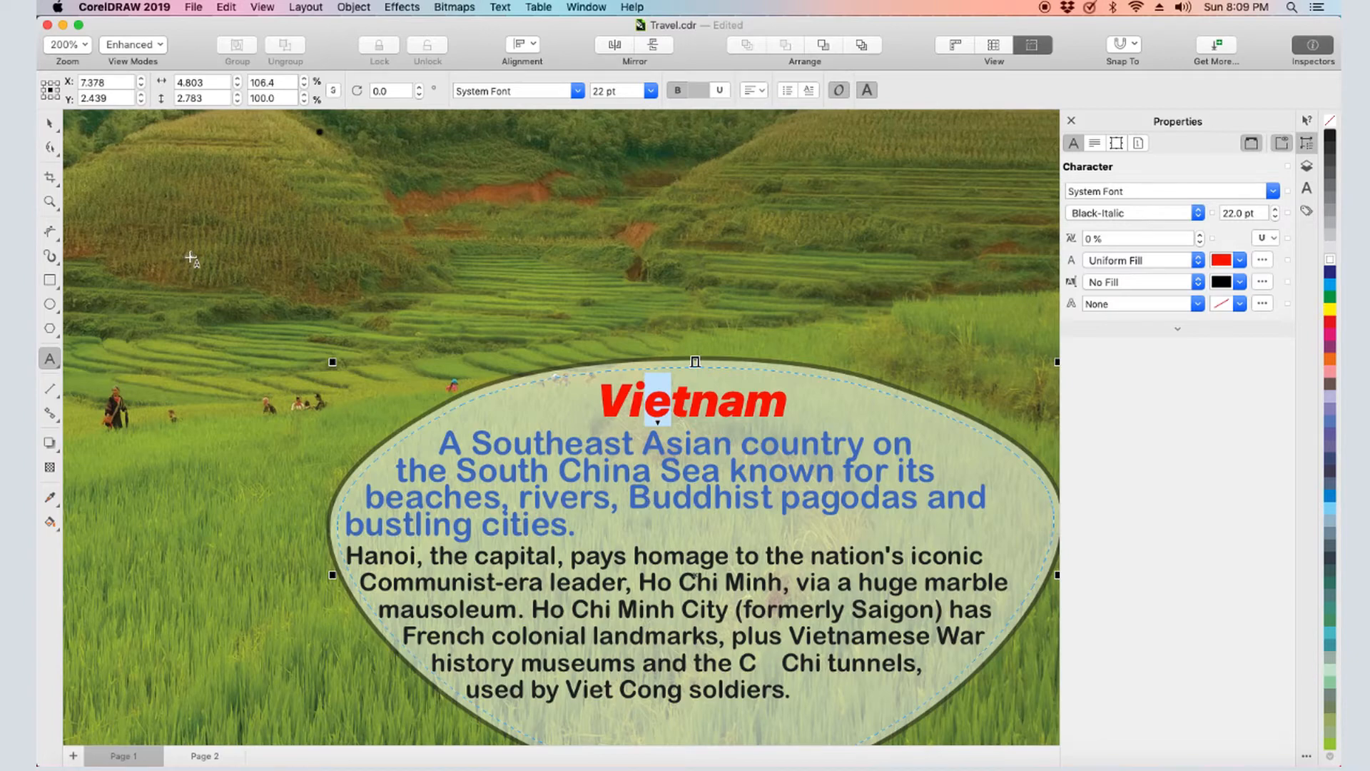
key("Escape")
double_click(50, 204)
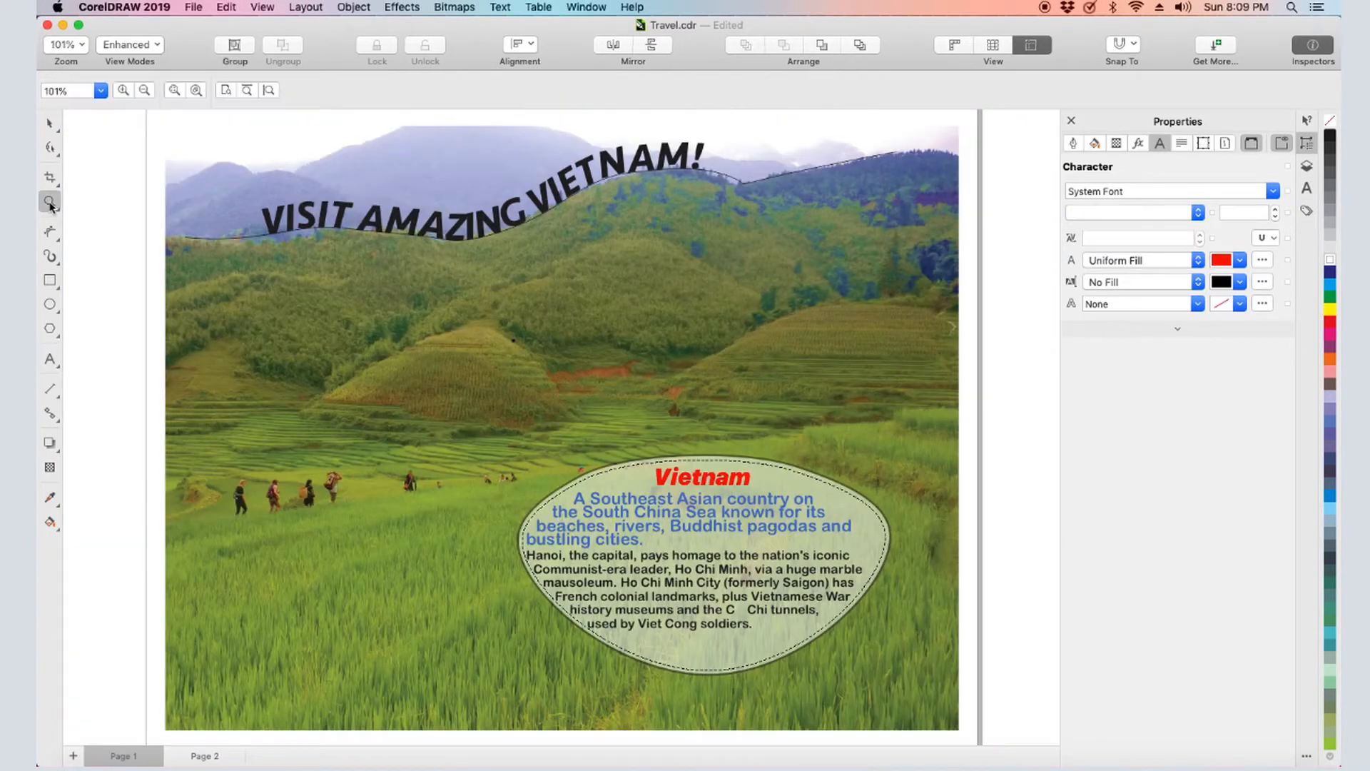